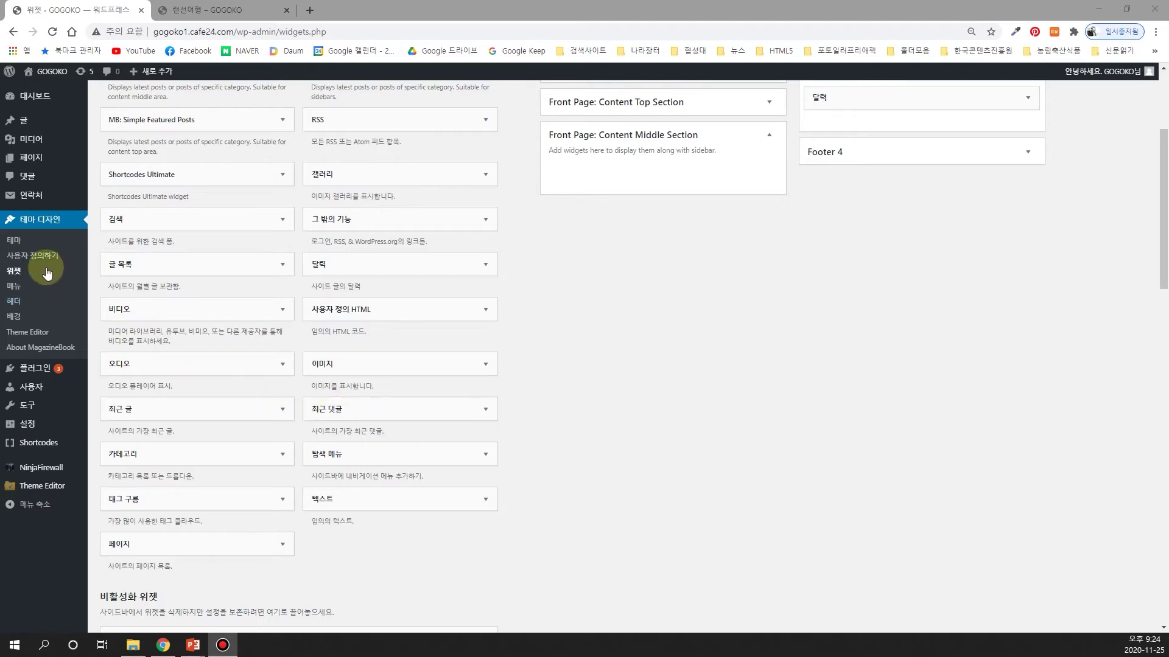
Step: Open the installed plugins list and look through the entries
click(23, 375)
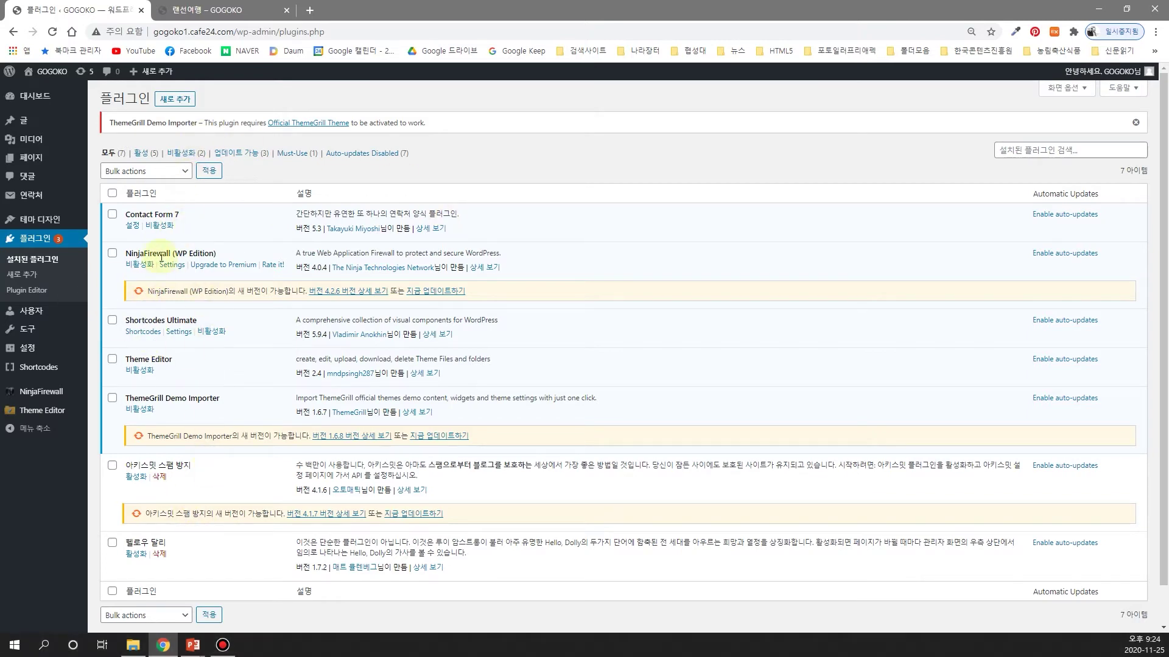
scroll(165, 304, down, 1)
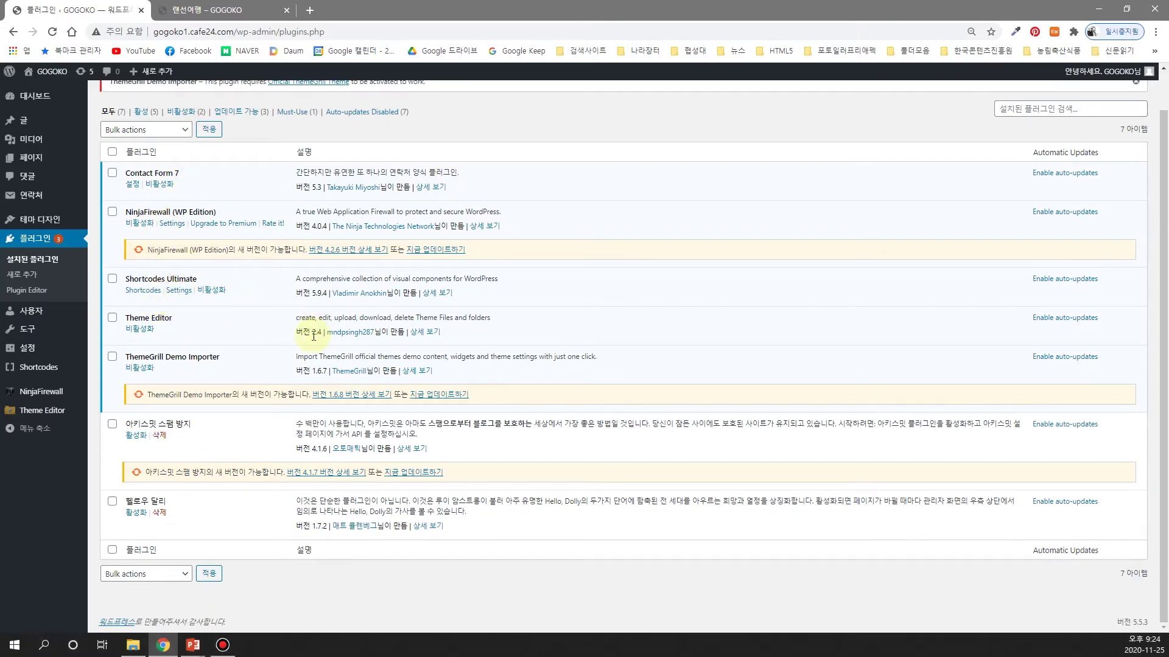
scroll(298, 322, up, 1)
scroll(183, 335, down, 1)
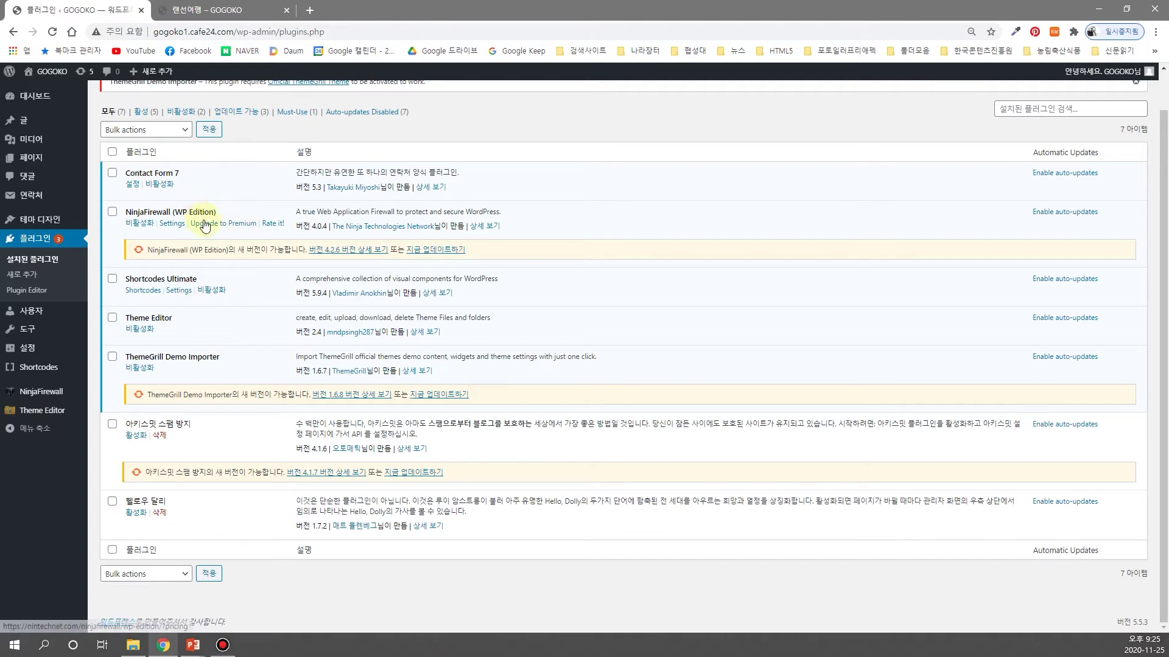
scroll(272, 141, up, 1)
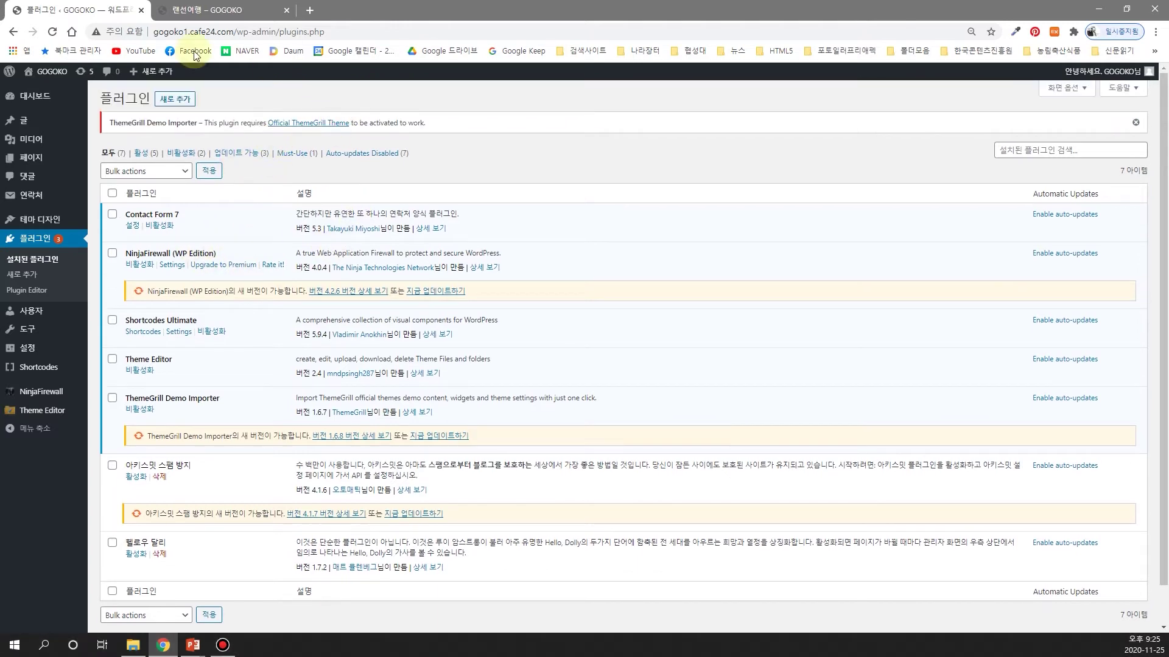
Step: Open the page for adding plugins and search the plugin directory for 컨택트
click(176, 100)
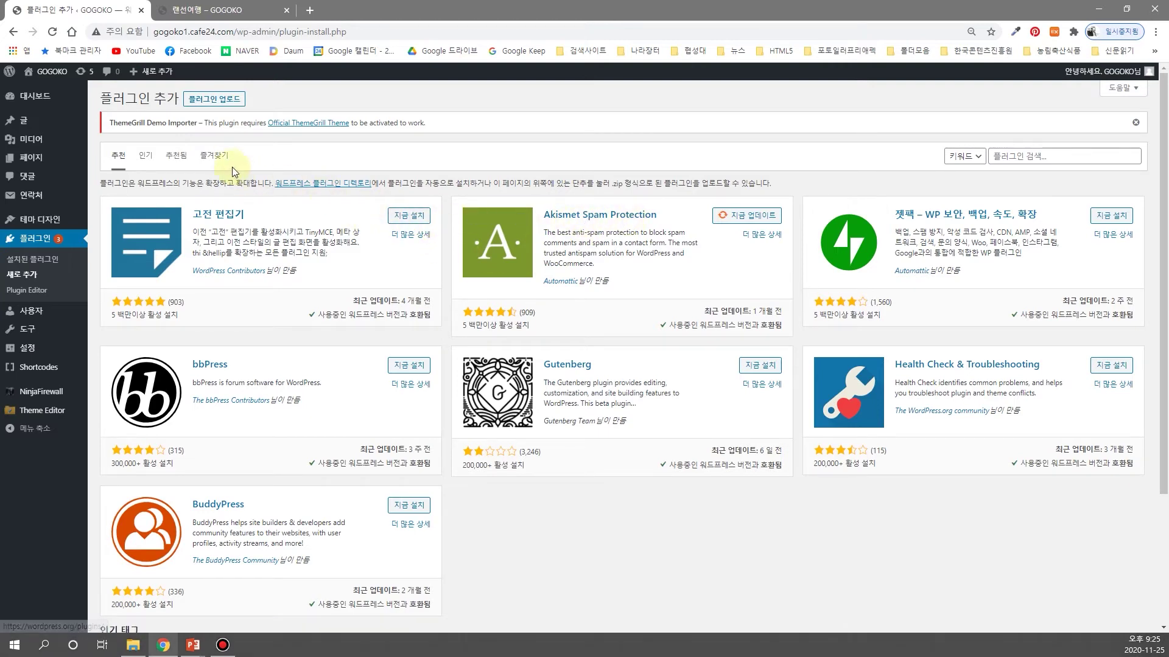
scroll(323, 174, down, 3)
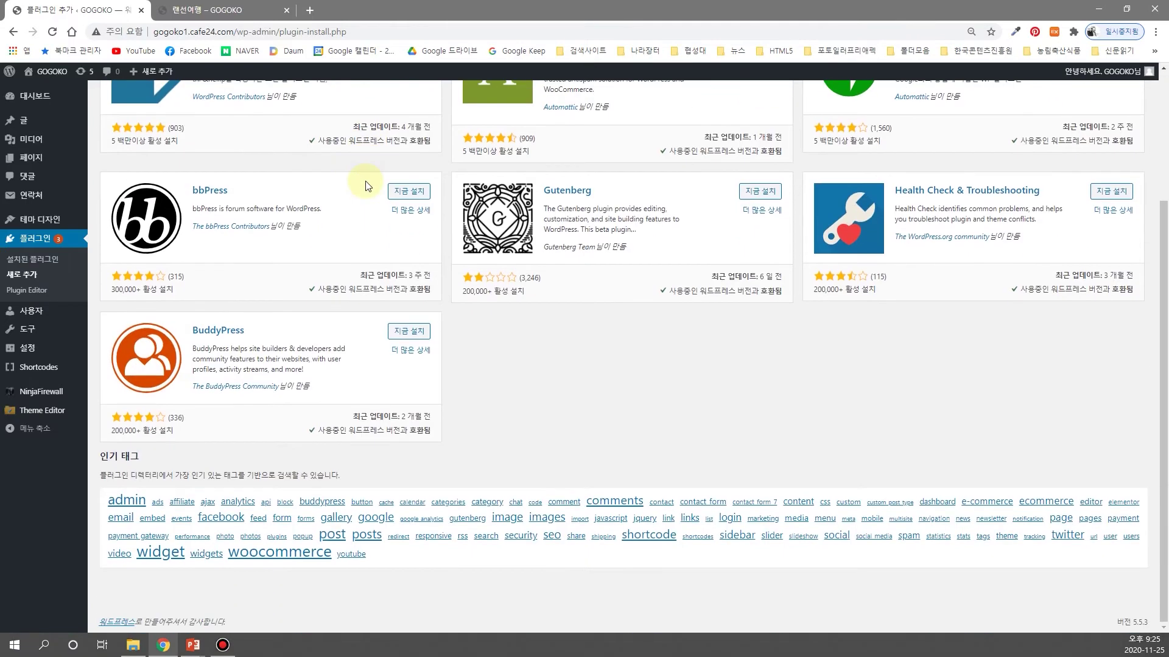
scroll(459, 241, up, 3)
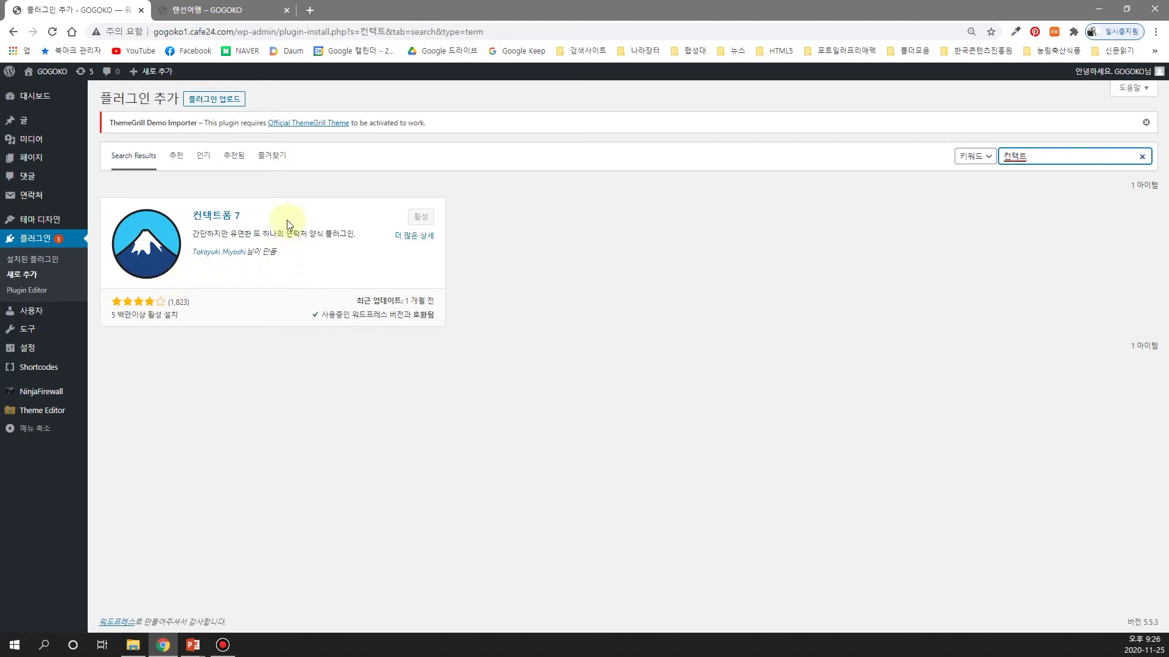
Step: Open the 문의하기 contact form for editing
mouse_move(28, 201)
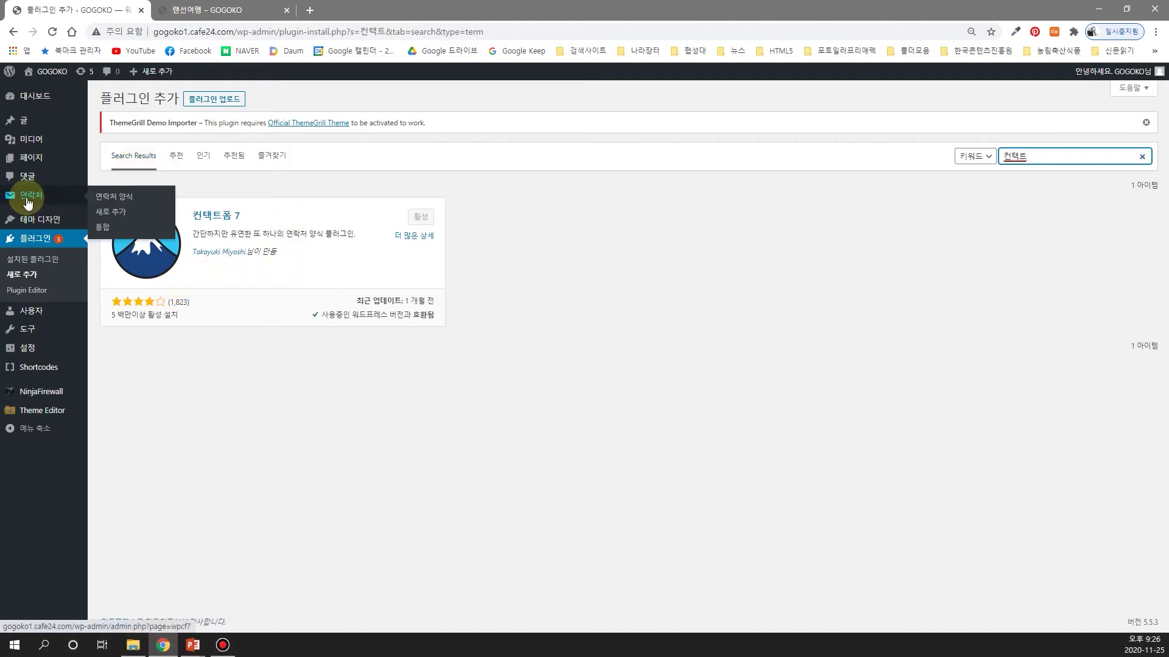
click(28, 201)
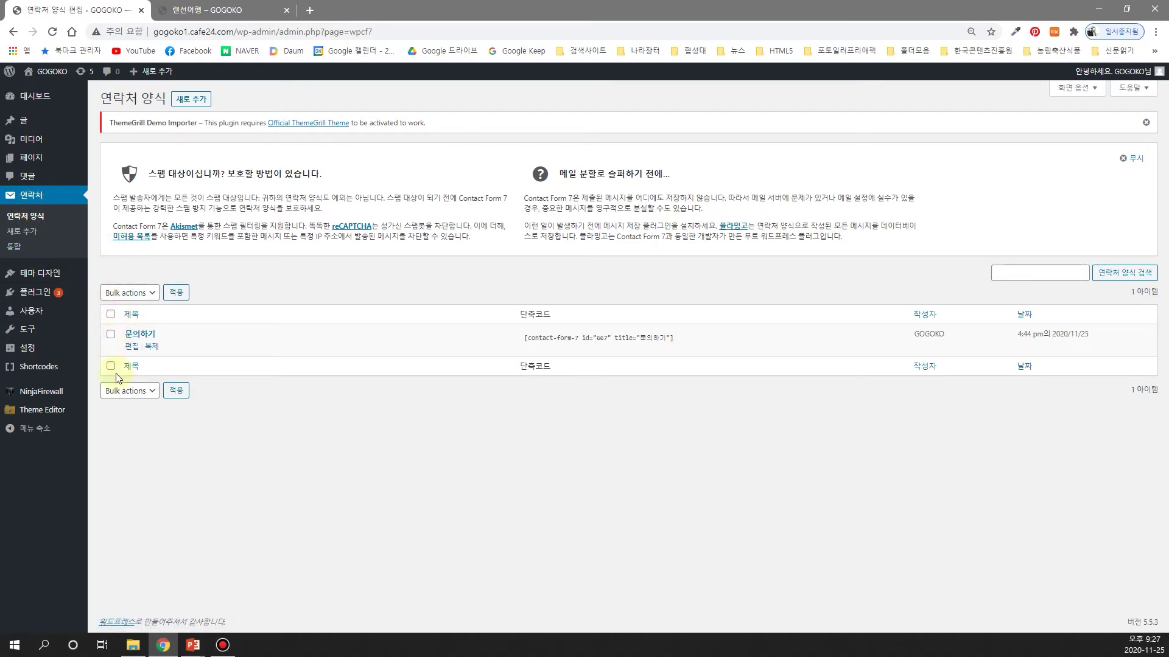
mouse_move(137, 346)
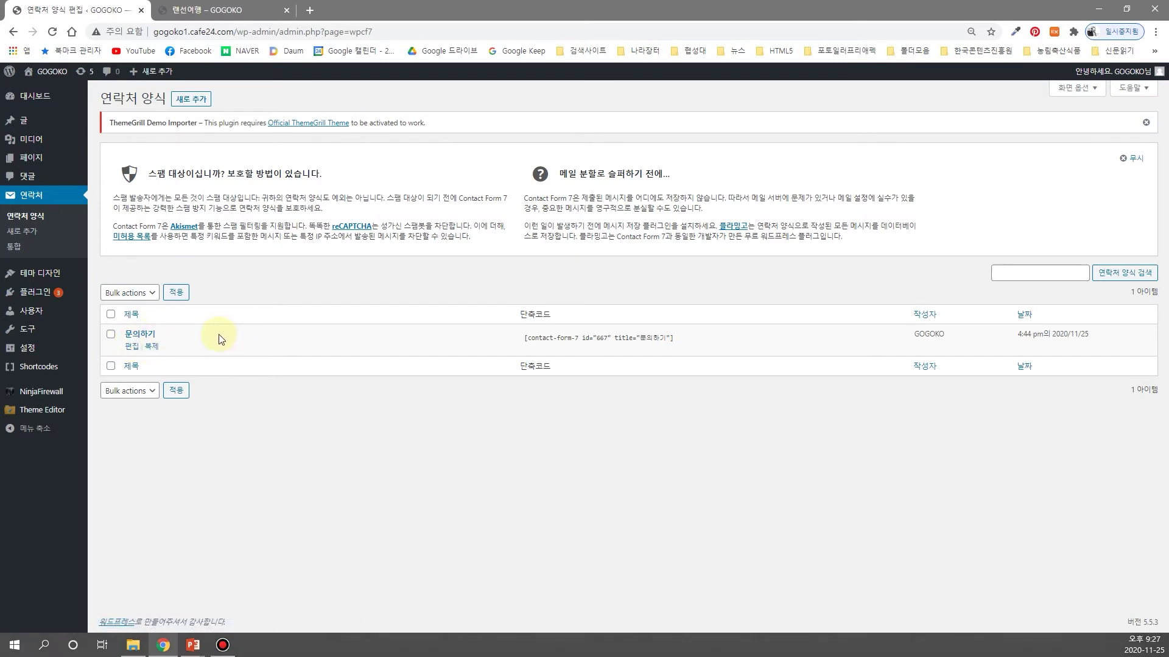
click(137, 335)
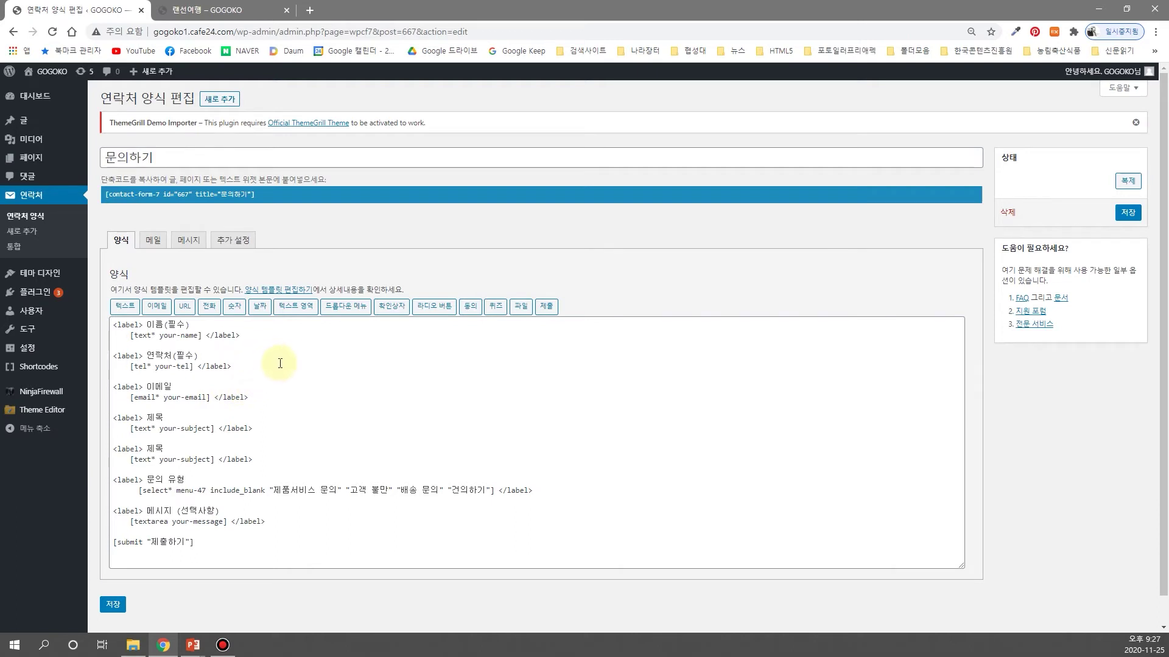
Step: Delete the 연락처(필수) label block with its tel field from the form template, including the leftover blank lines
click(237, 370)
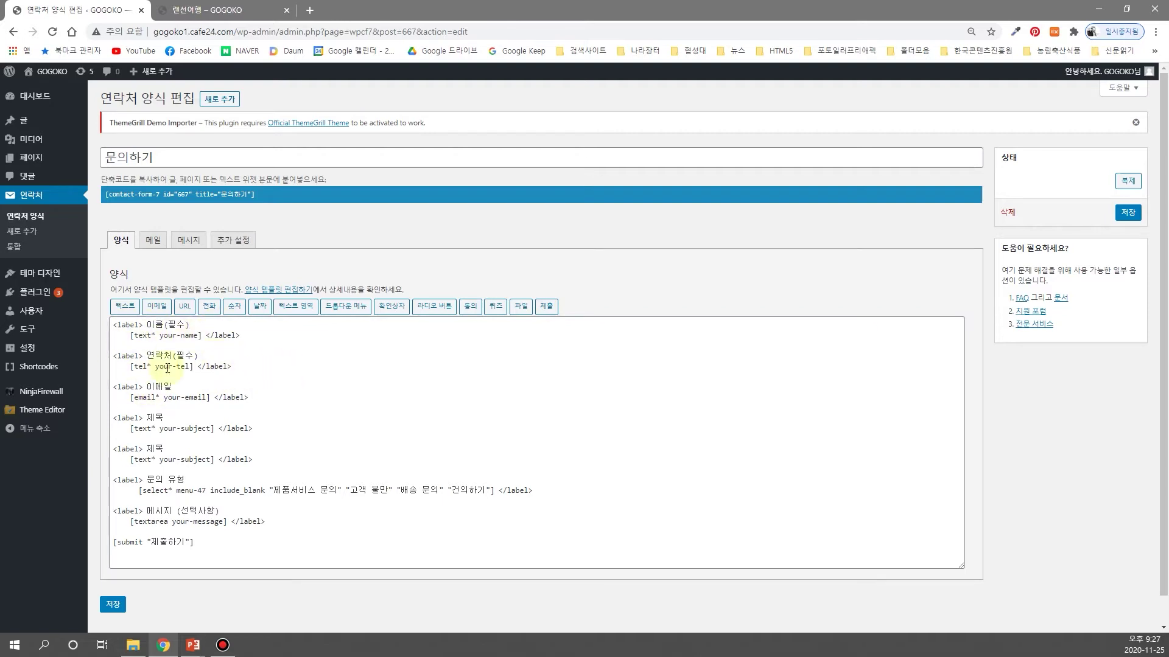
drag(262, 369, 101, 358)
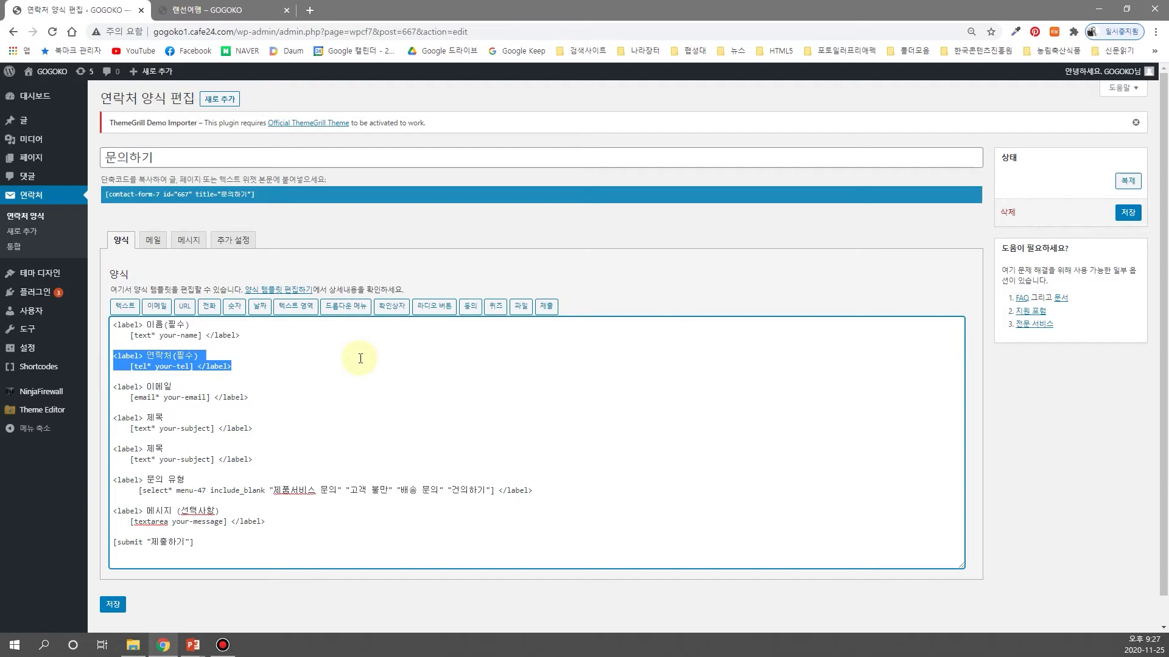
key(BackSpace)
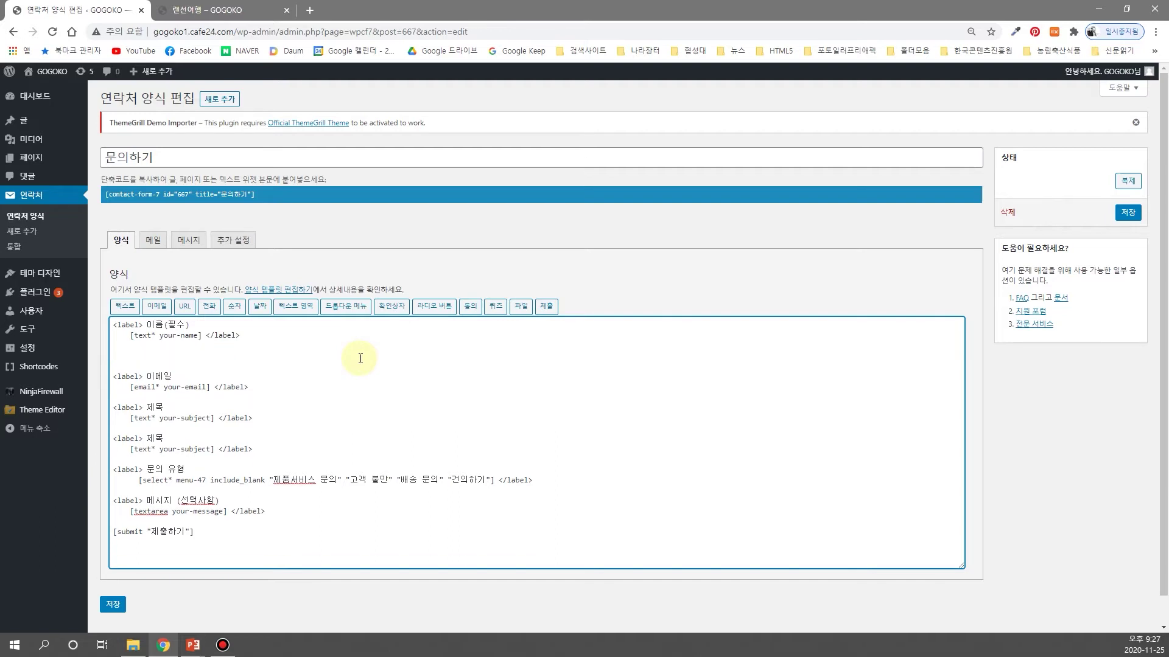
key(BackSpace)
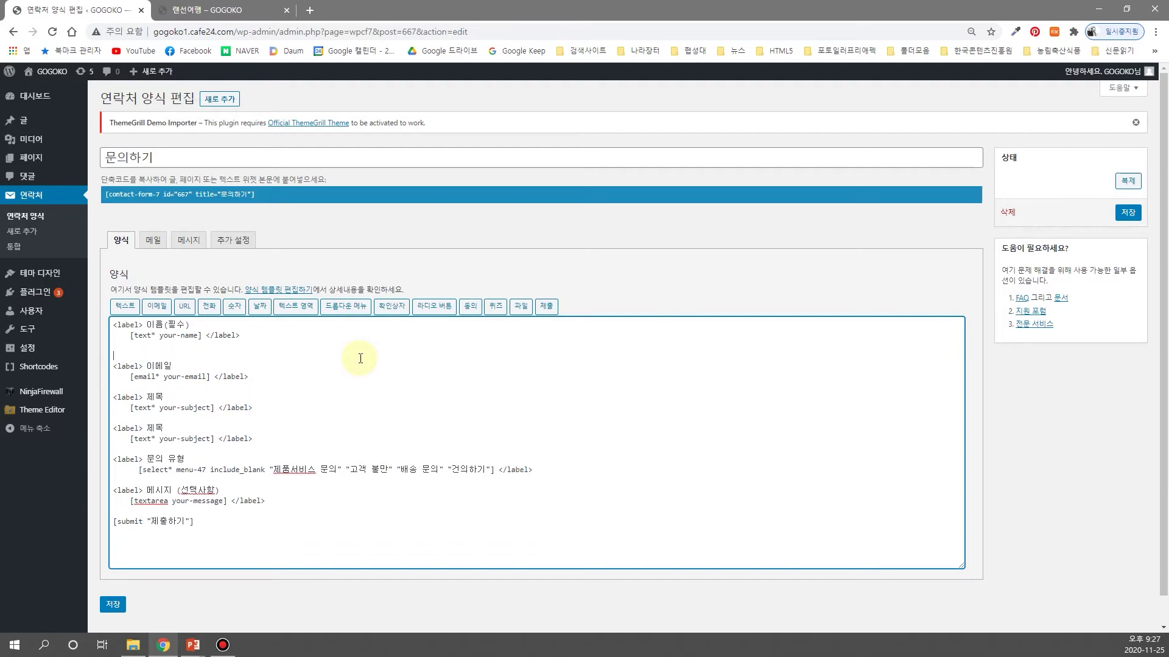
key(BackSpace)
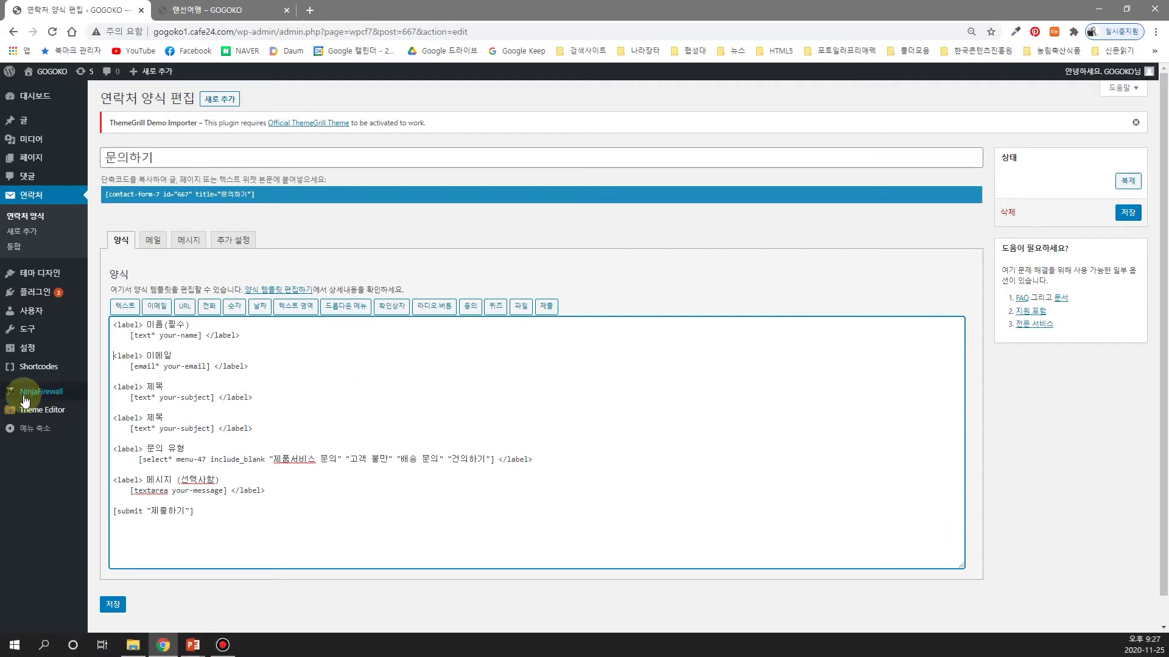
Step: Copy the 이름(필수) label block into a new block above 이메일 and change the copy's label to 연락처(필수)
drag(115, 325, 234, 339)
key(ctrl+c)
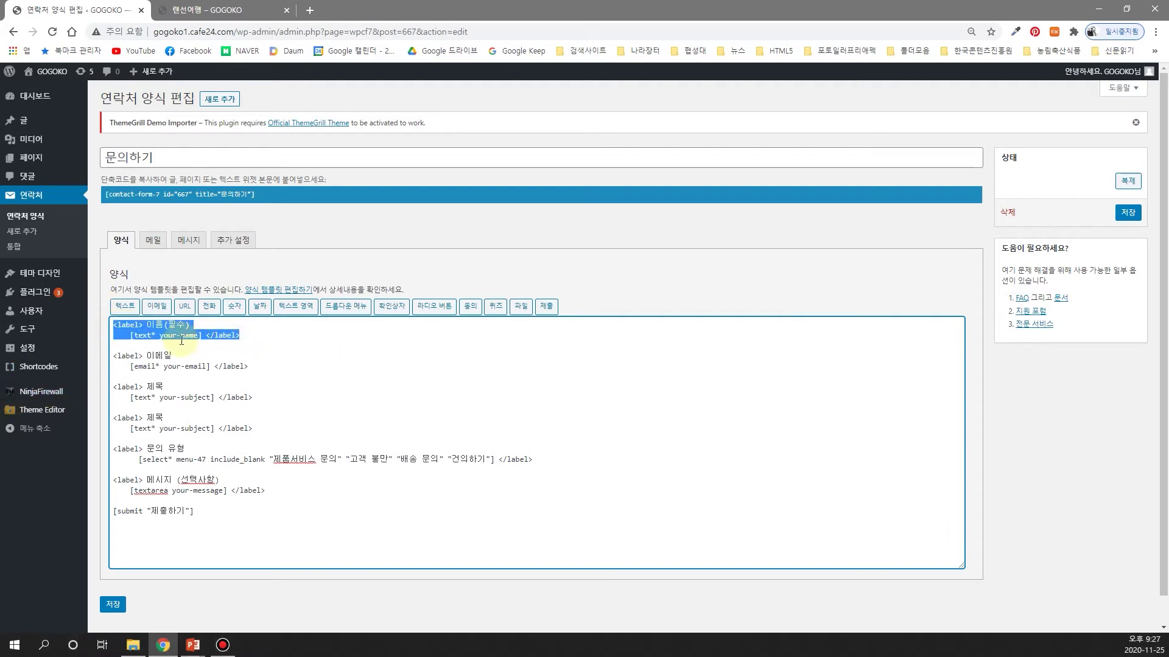
click(130, 353)
click(176, 346)
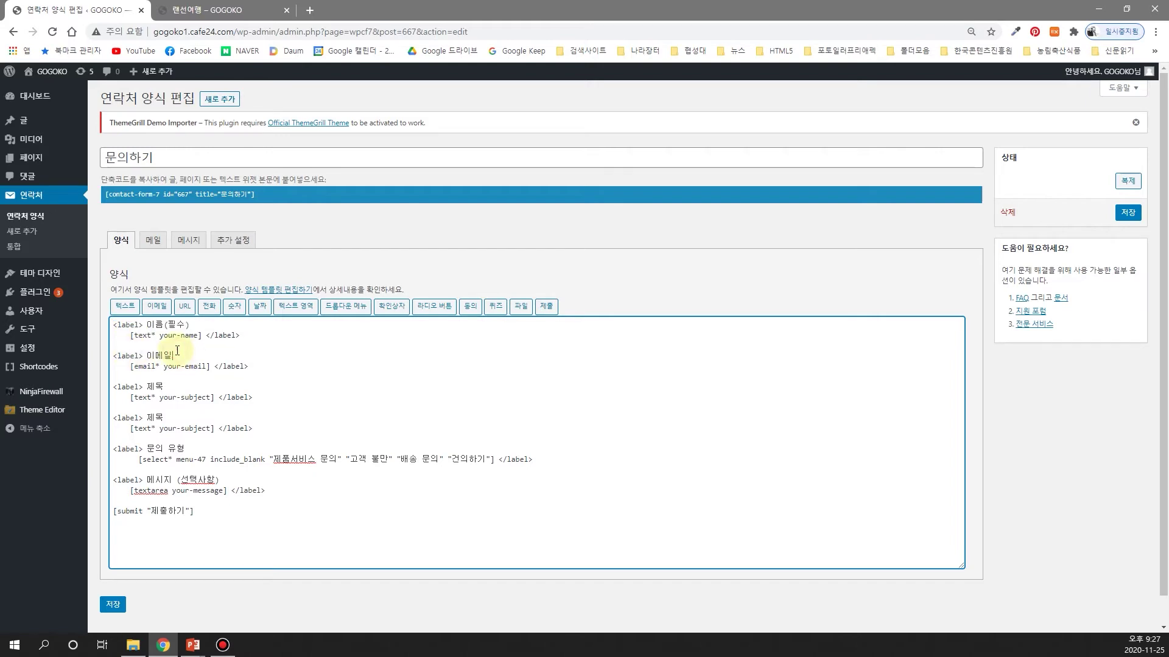
key(Return)
key(Return)
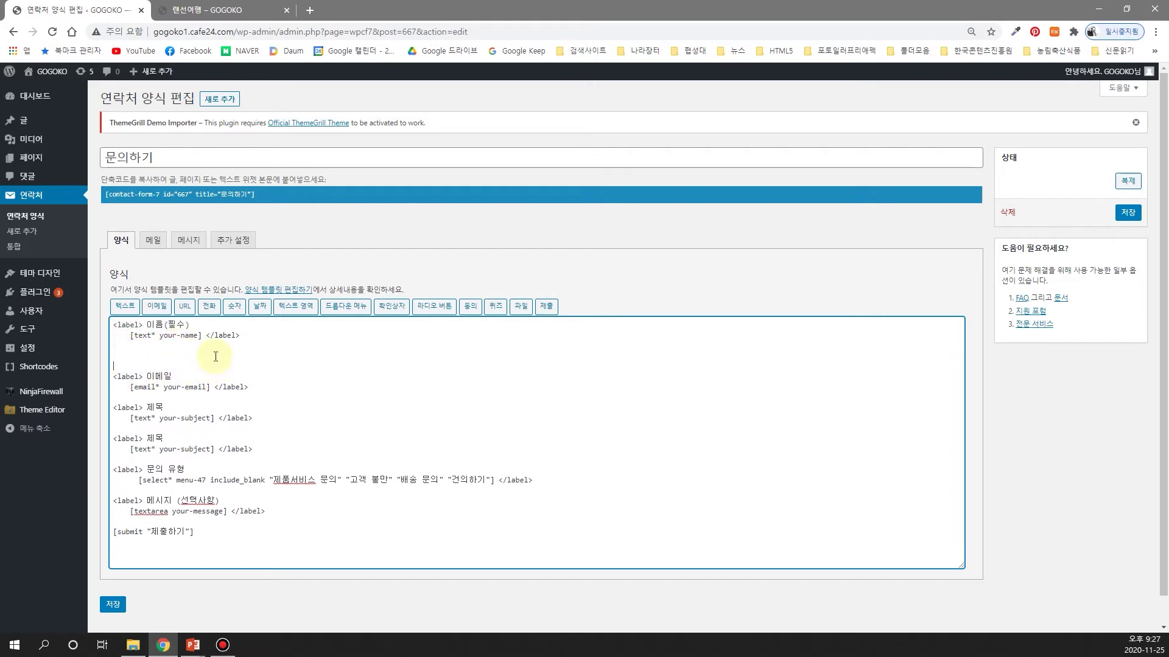
key(ctrl+v)
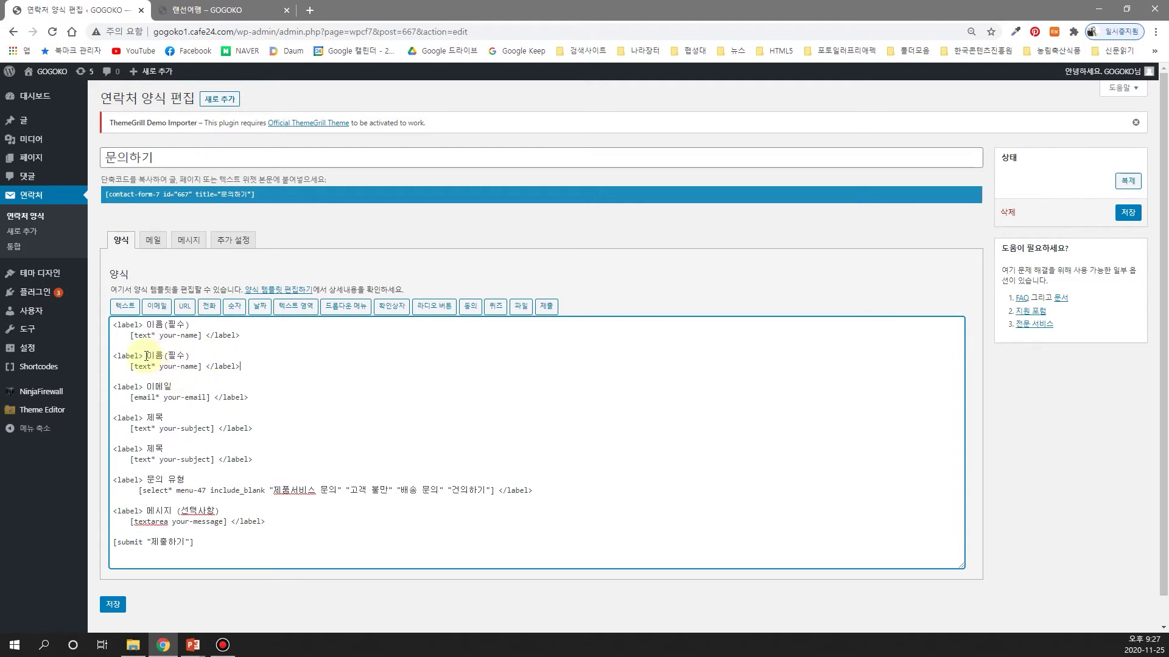
drag(147, 356, 165, 356)
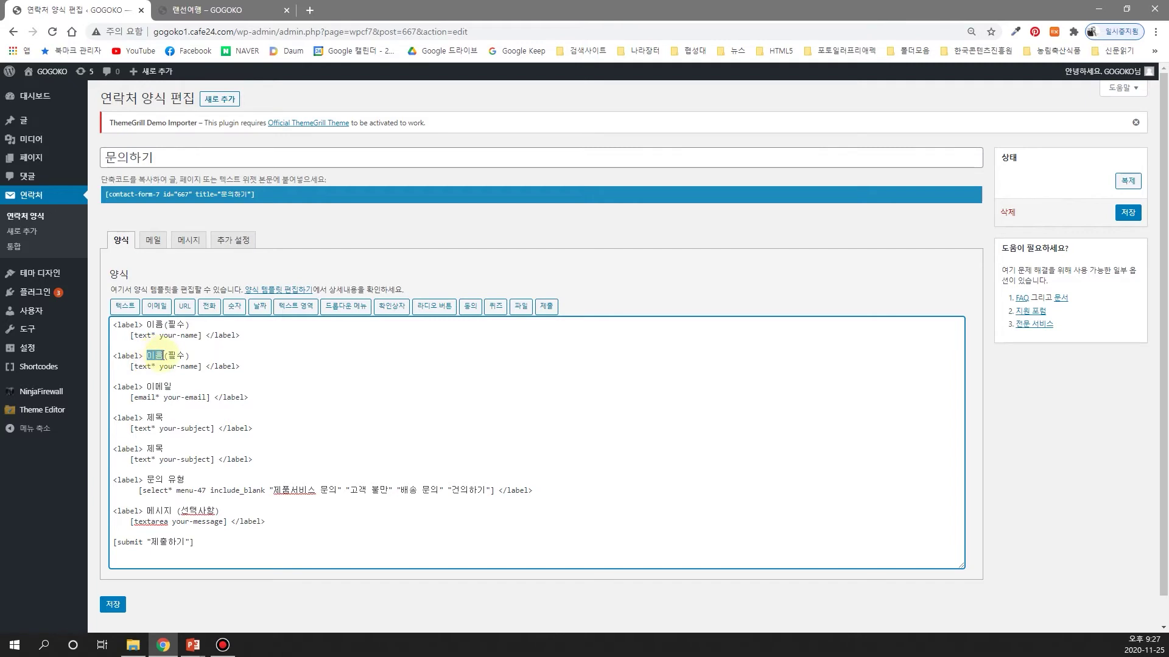
text(연라ㅊ)
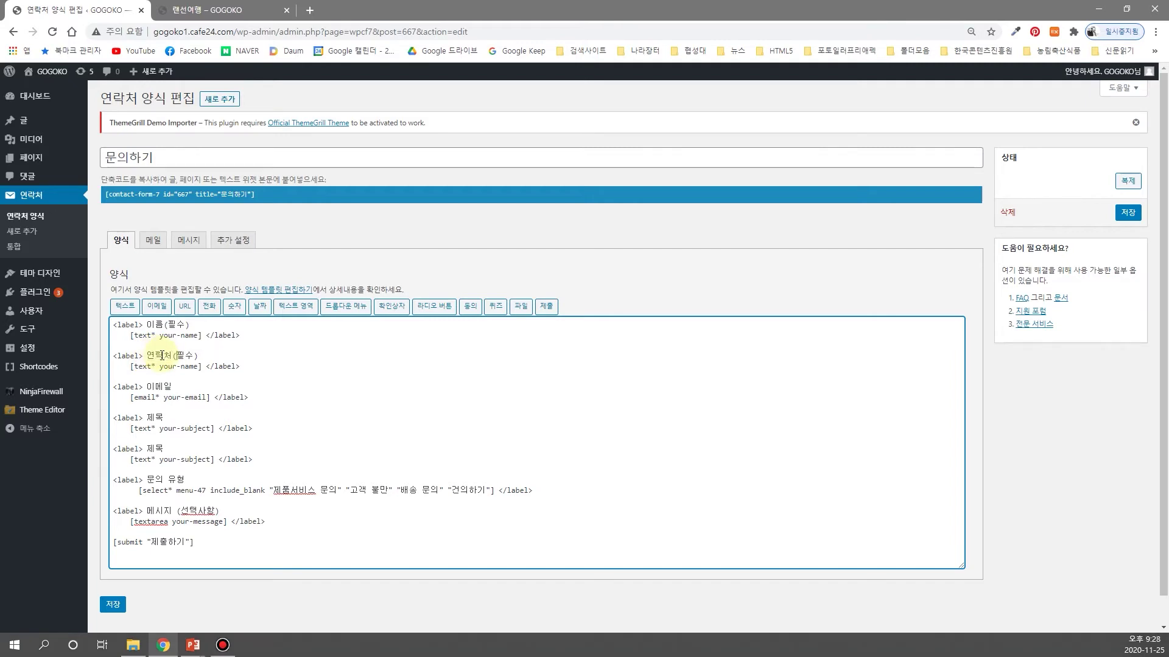
Step: Replace the [text* your-name] tag in the 연락처(필수) block with a generated telephone tag marked as a required field
click(202, 367)
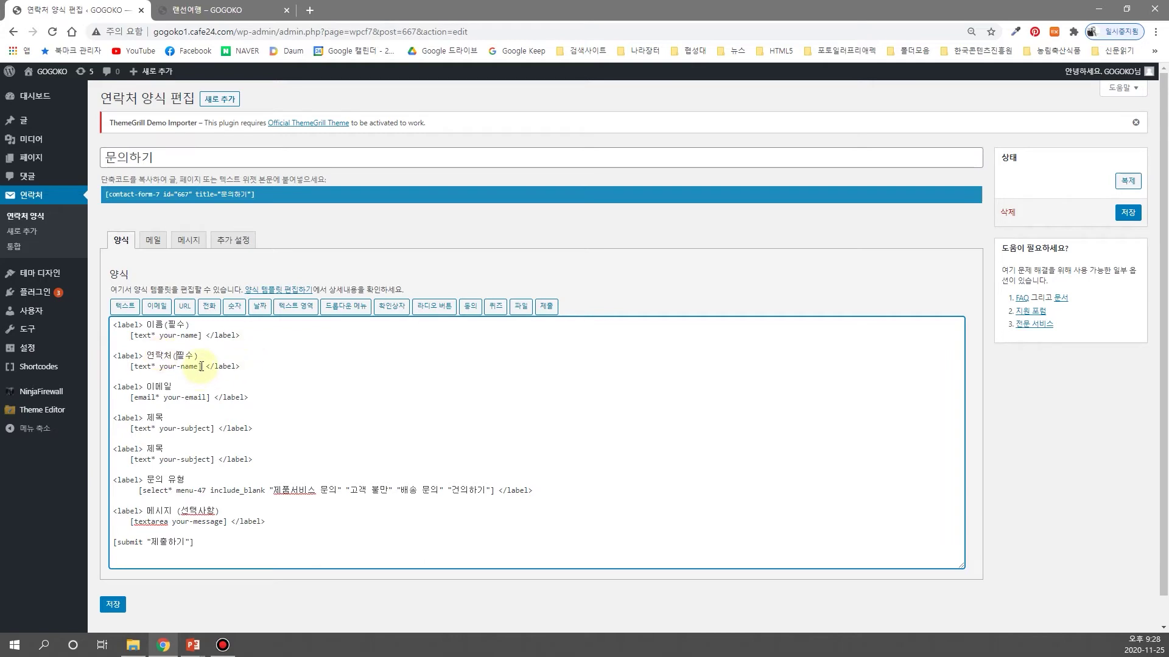
drag(202, 367, 126, 367)
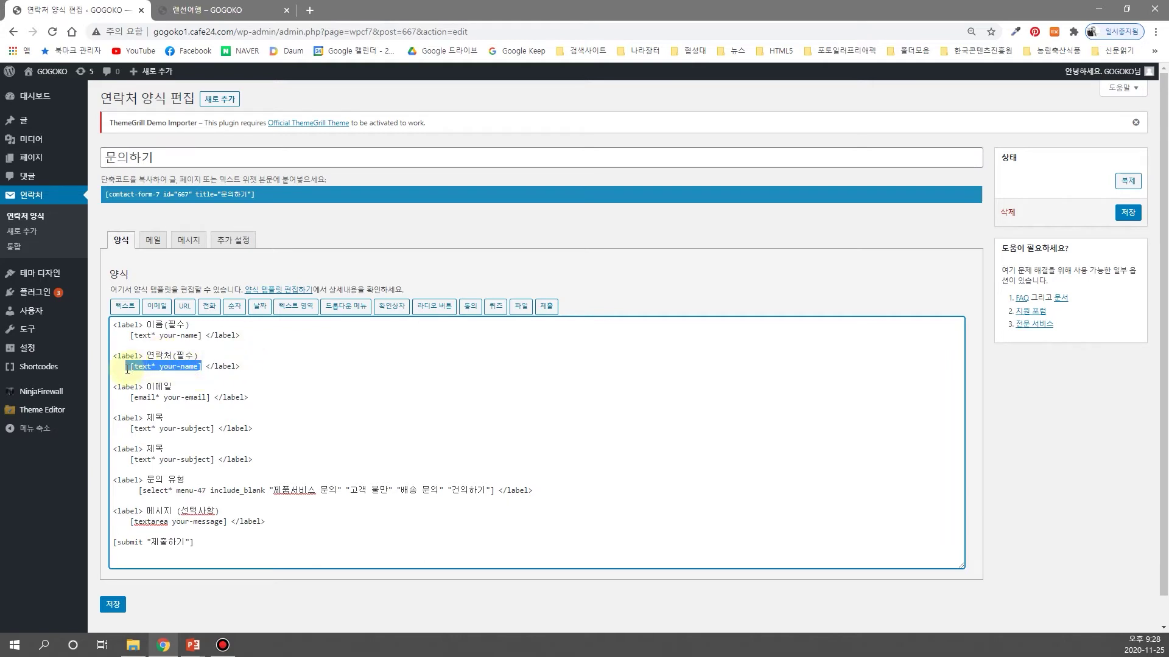
click(210, 307)
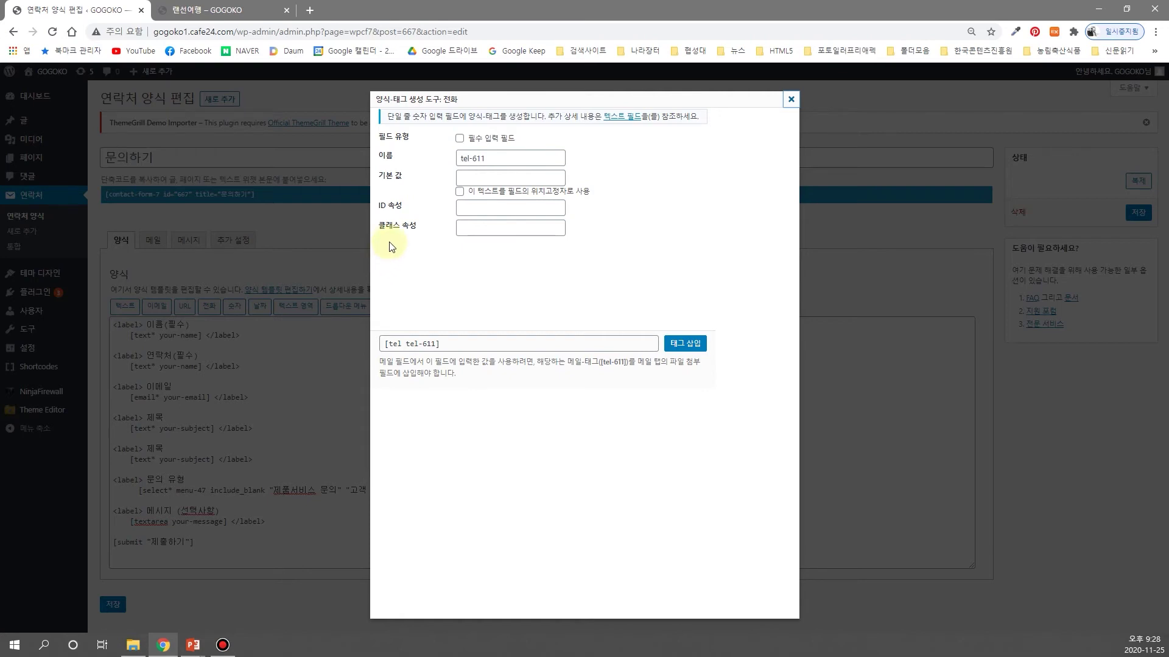
click(464, 140)
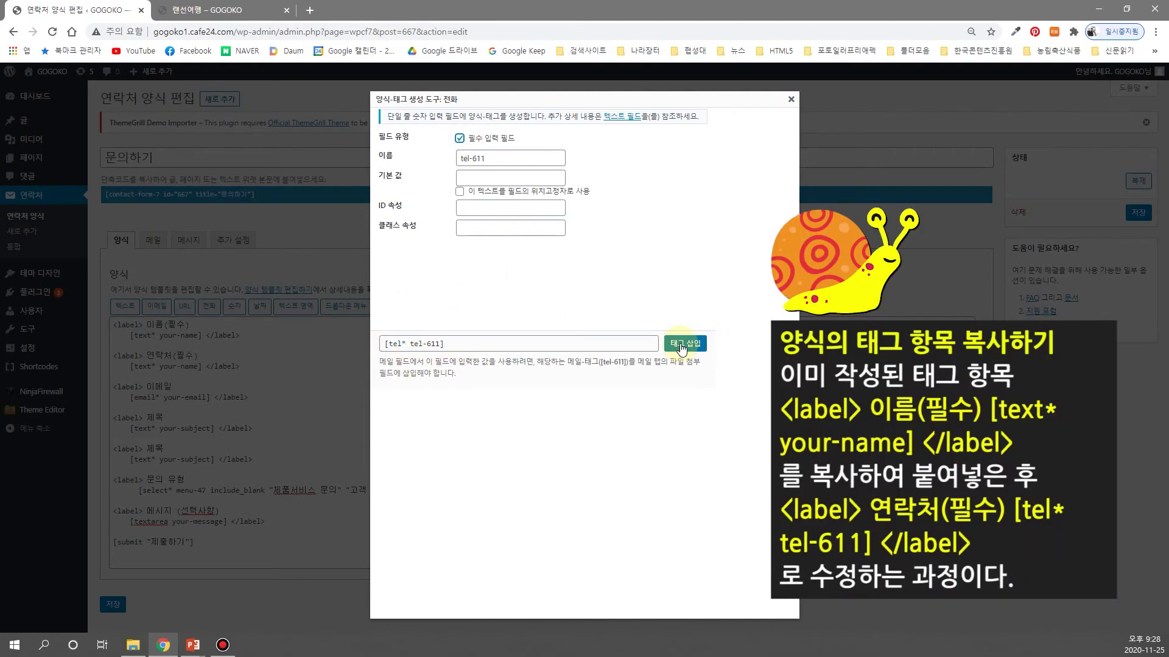
click(682, 345)
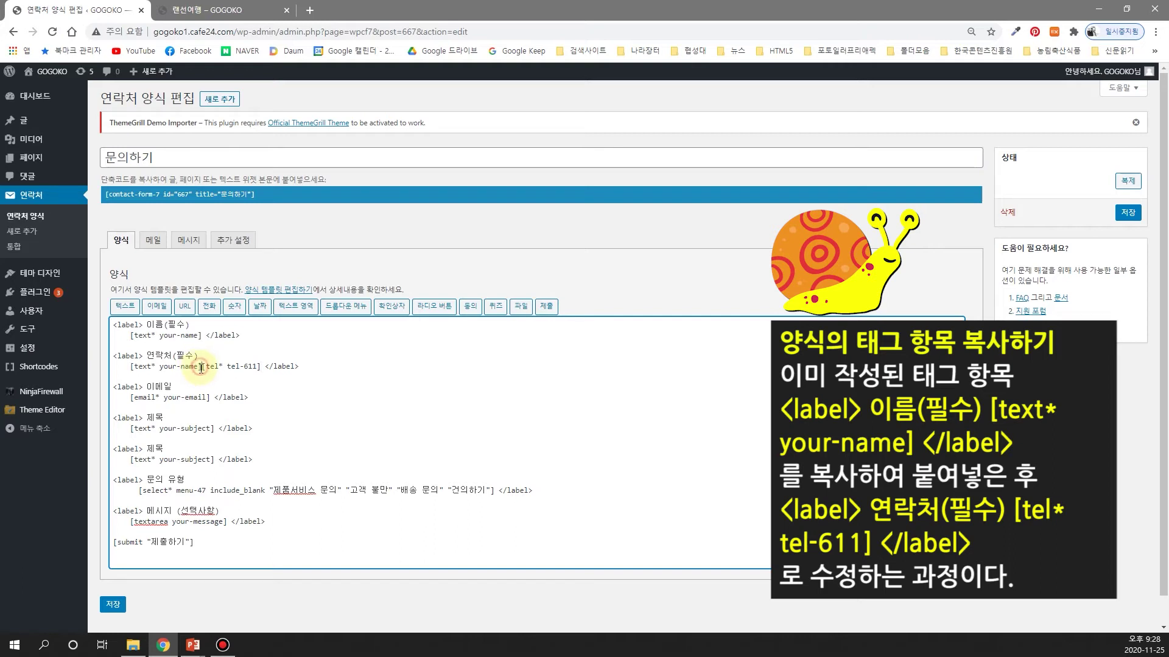
key(shift+Home)
key(BackSpace)
drag(188, 367, 199, 335)
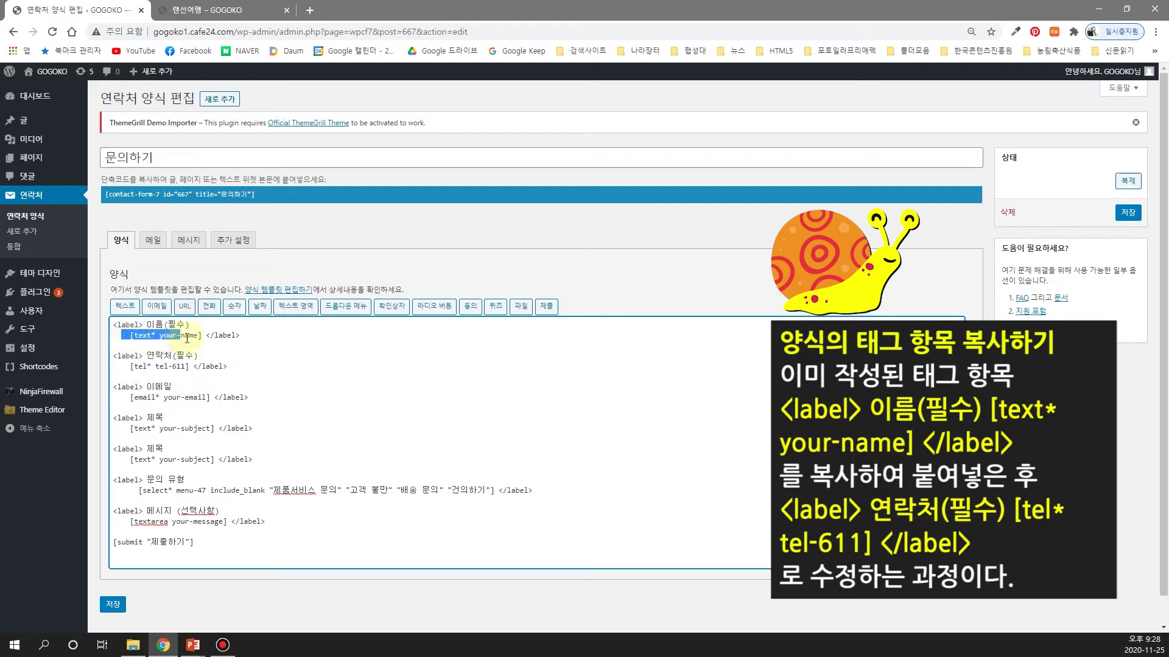
click(197, 335)
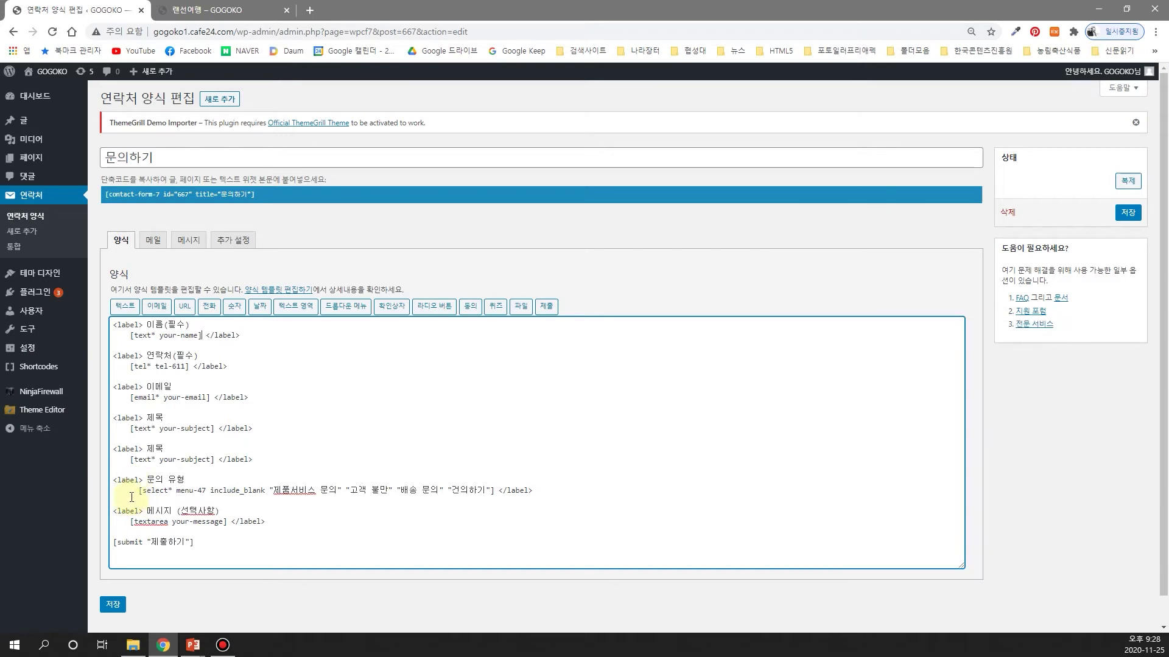
Step: Add an opening <label> tag on a new line between the 문의 유형 select block and the 메시지 block
drag(113, 480, 192, 480)
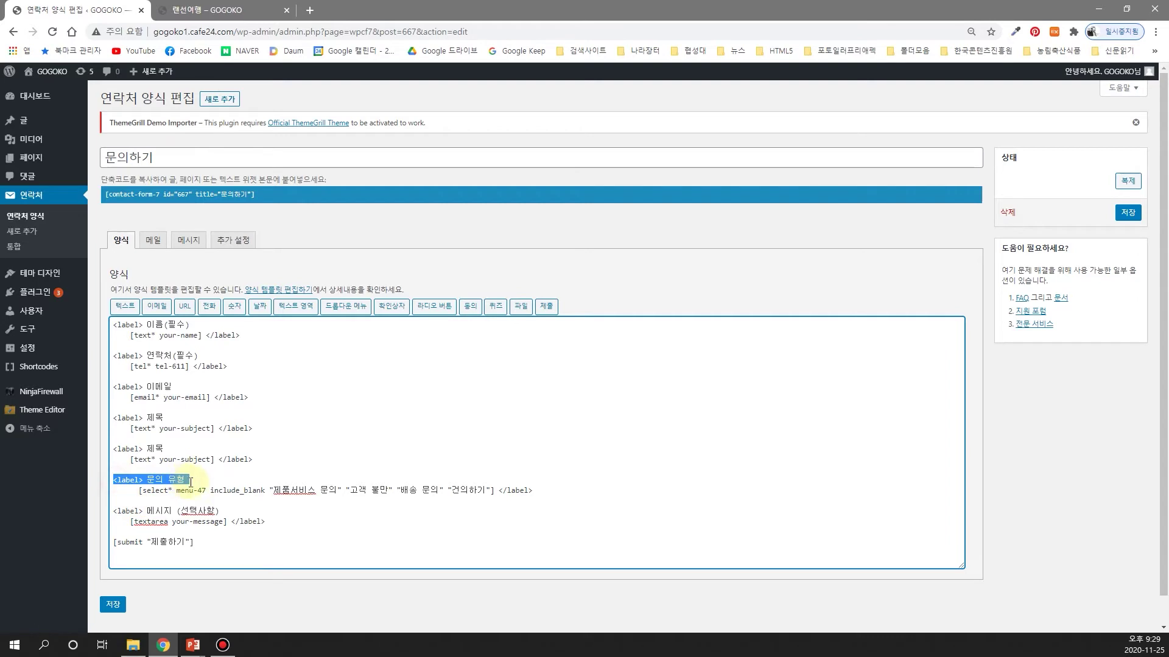
drag(497, 490, 535, 491)
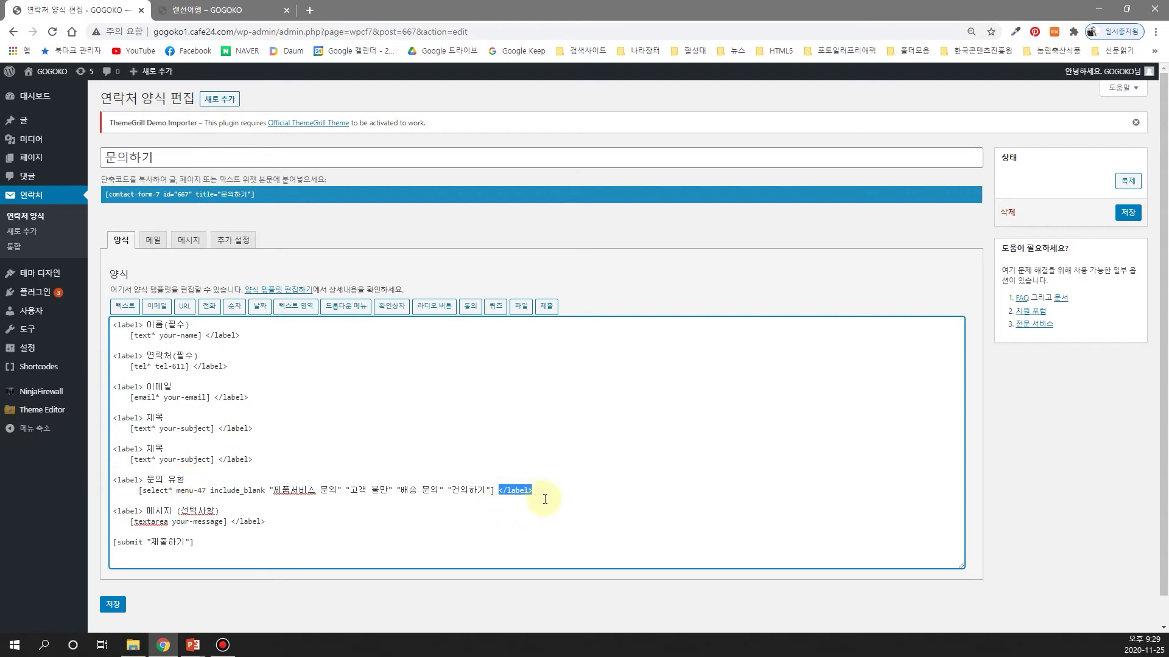
click(122, 490)
key(Return)
key(Return)
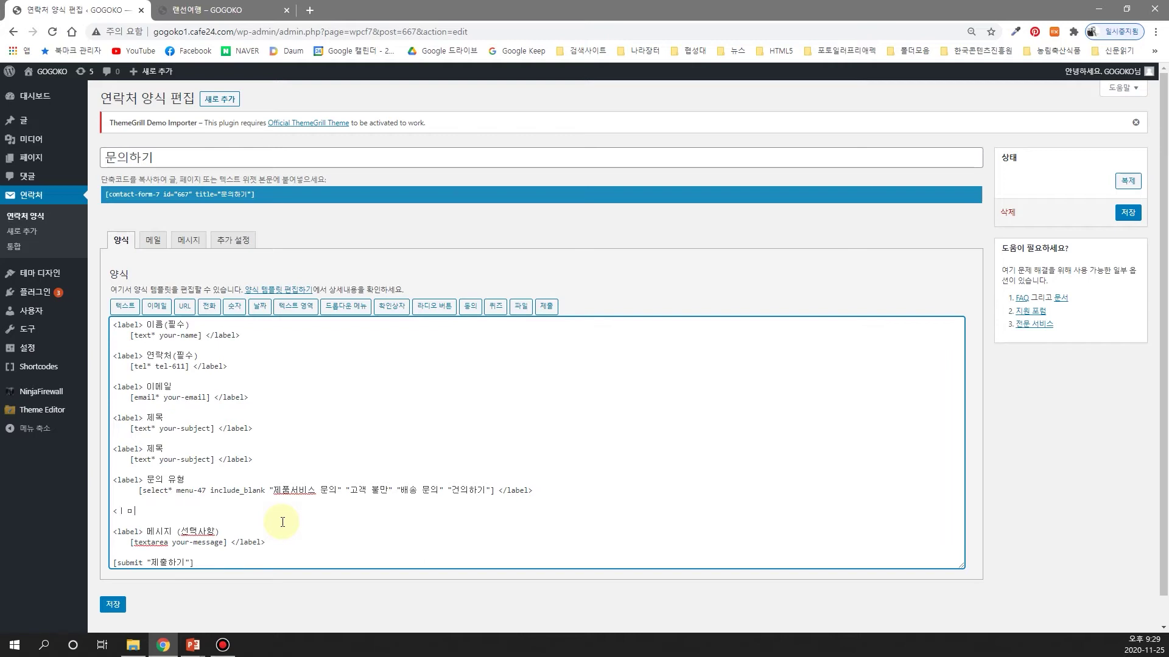
text(<LA)
key(shift+Left)
key(shift+Left)
key(shift+Left)
key(shift+Left)
key(shift+Left)
text(label)
Step: Duplicate the new <label> tag below itself as the closing </label>, and enter 문의 유형 as the label text
key(End)
key(shift+Home)
key(ctrl+c)
key(Left)
key(Return)
key(ctrl+v)
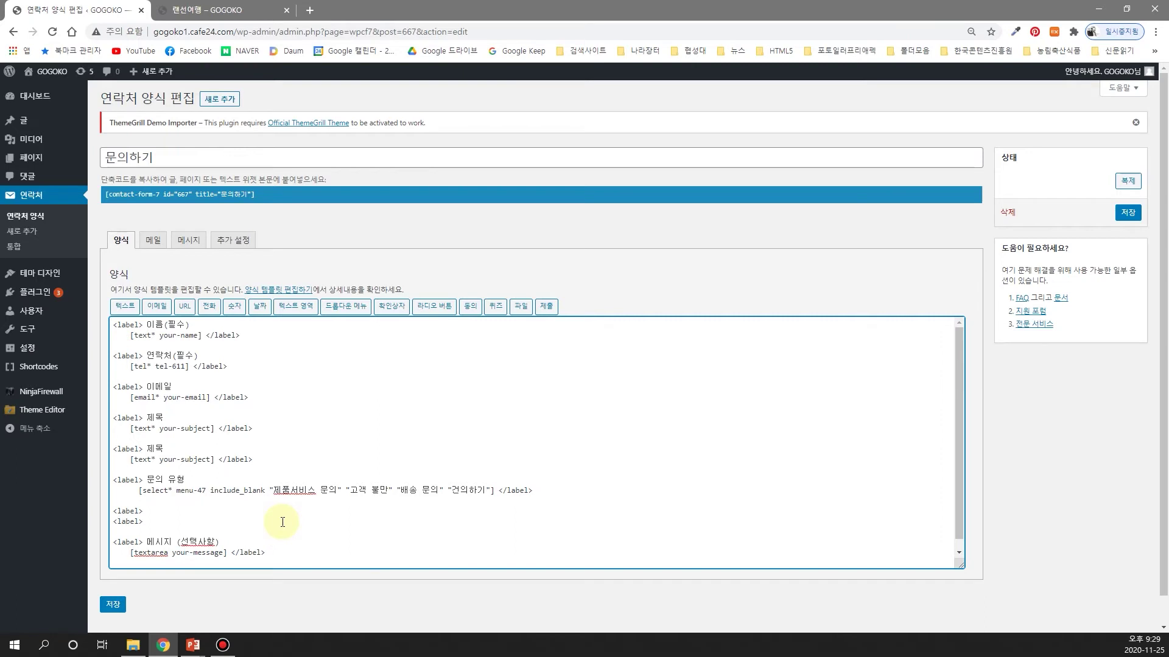
text(/)
key(Up)
text(문의)
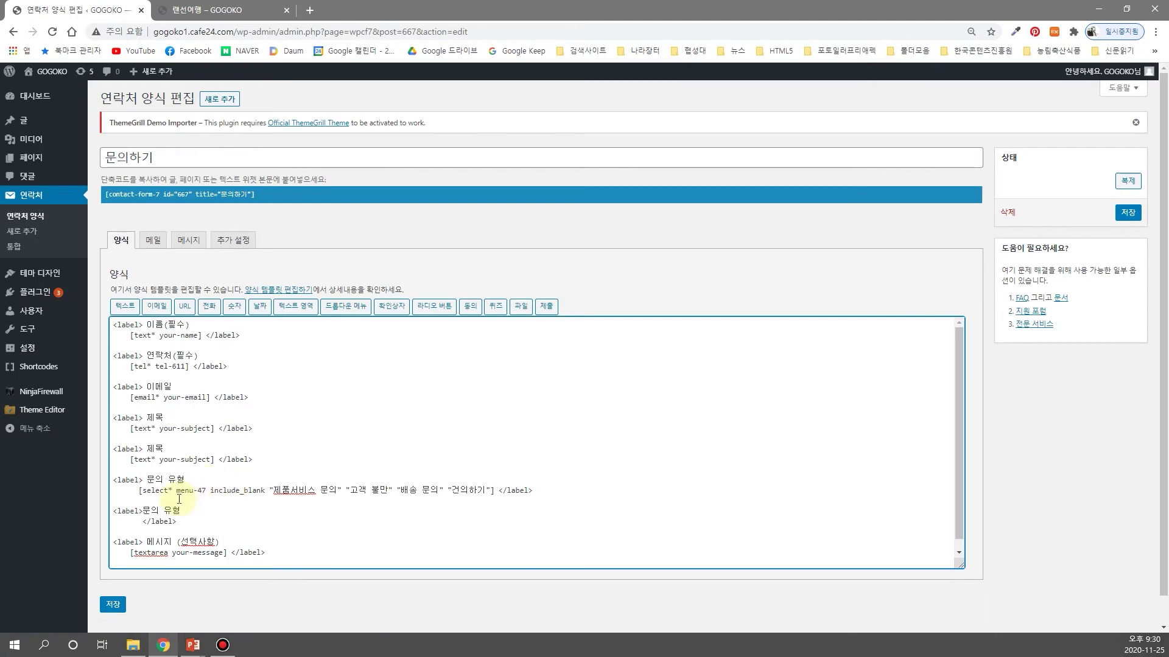
Step: Insert a drop-down tag into the new 문의 유형 label with a blank first item and options 제품서비스 문의, 고객 불만, 배송 문의 and 건의하기
click(344, 306)
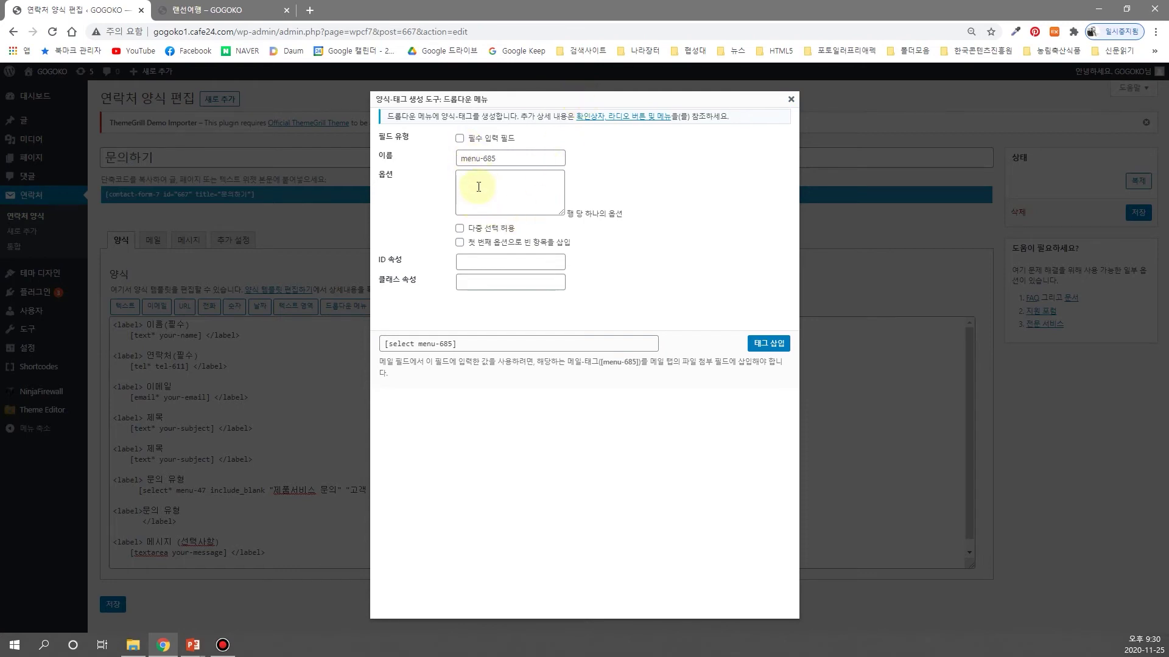
click(460, 243)
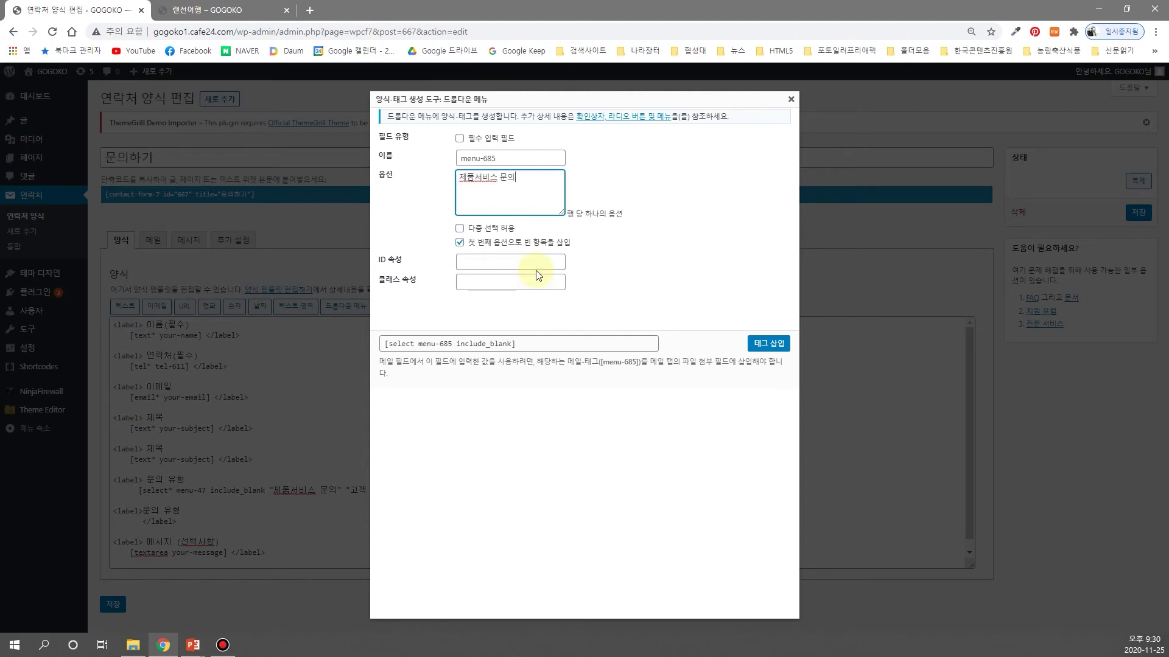
key(Return)
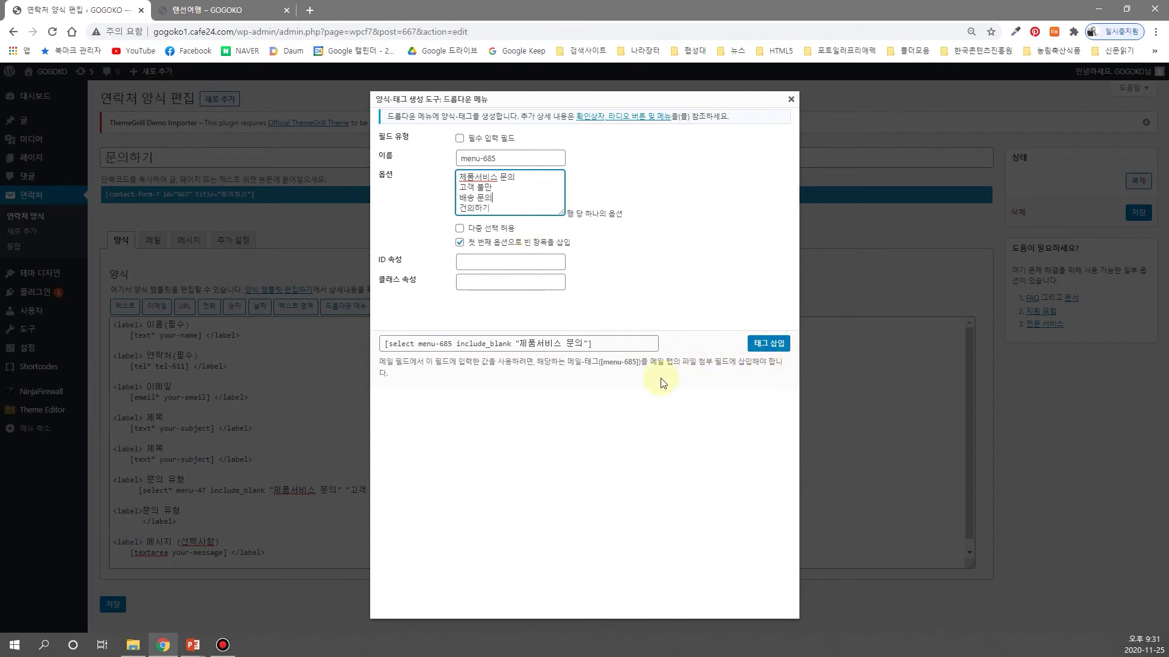
click(768, 344)
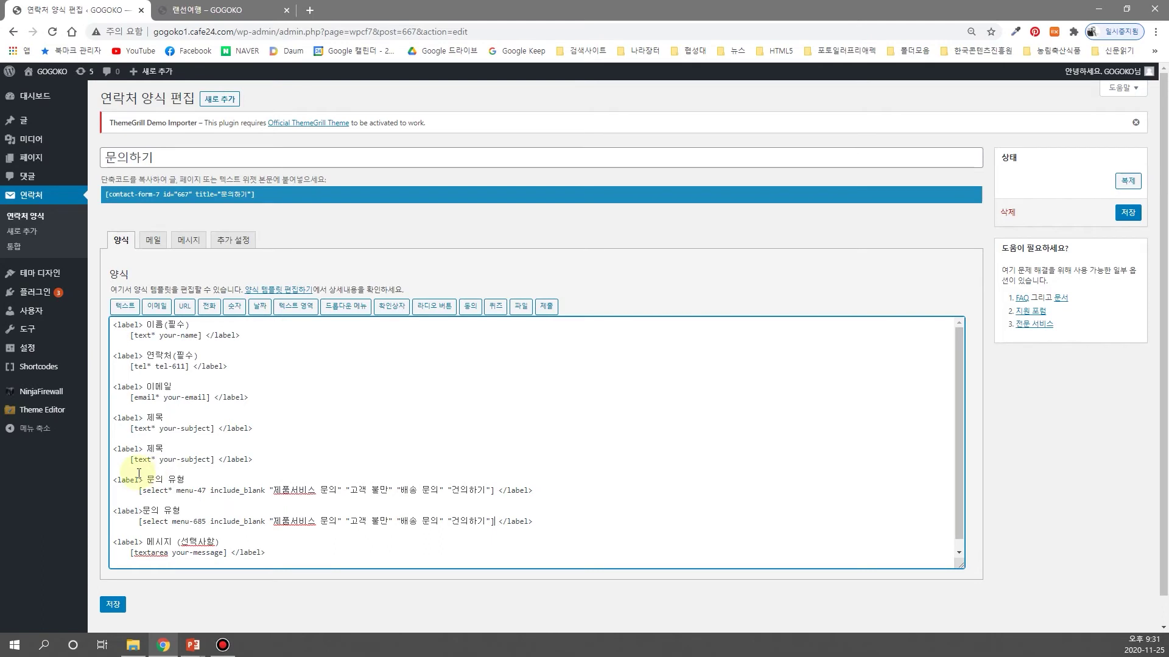
Step: Delete the second 문의 유형 label block above the 메시지 block and save the contact form
drag(112, 513, 611, 536)
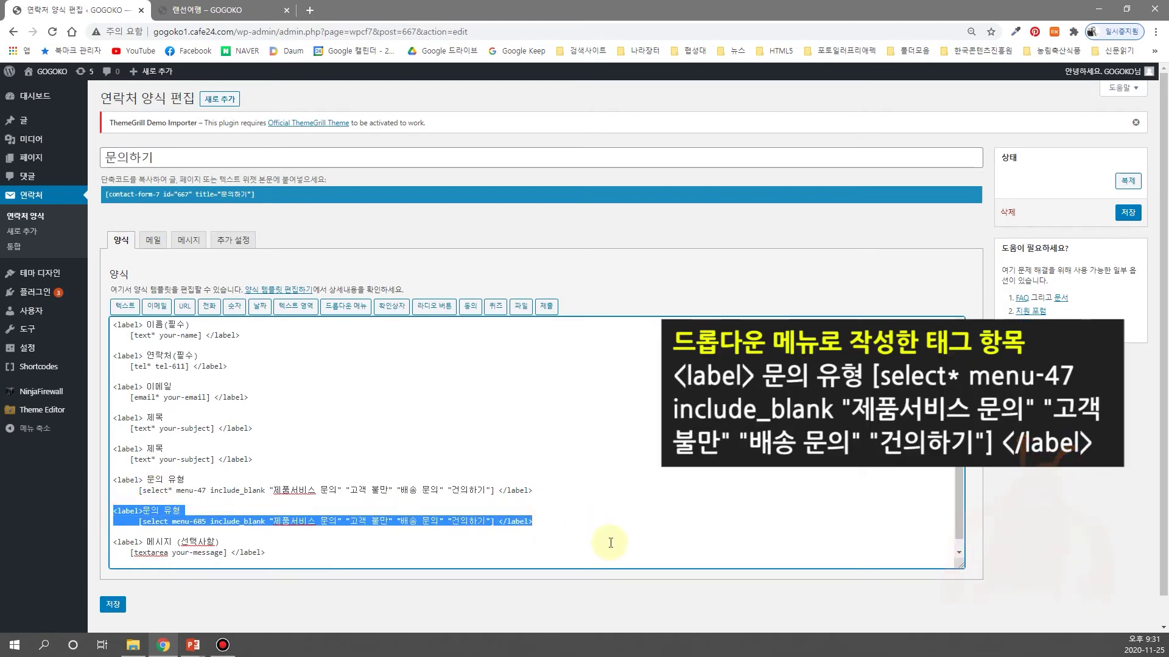
key(Delete)
key(Delete)
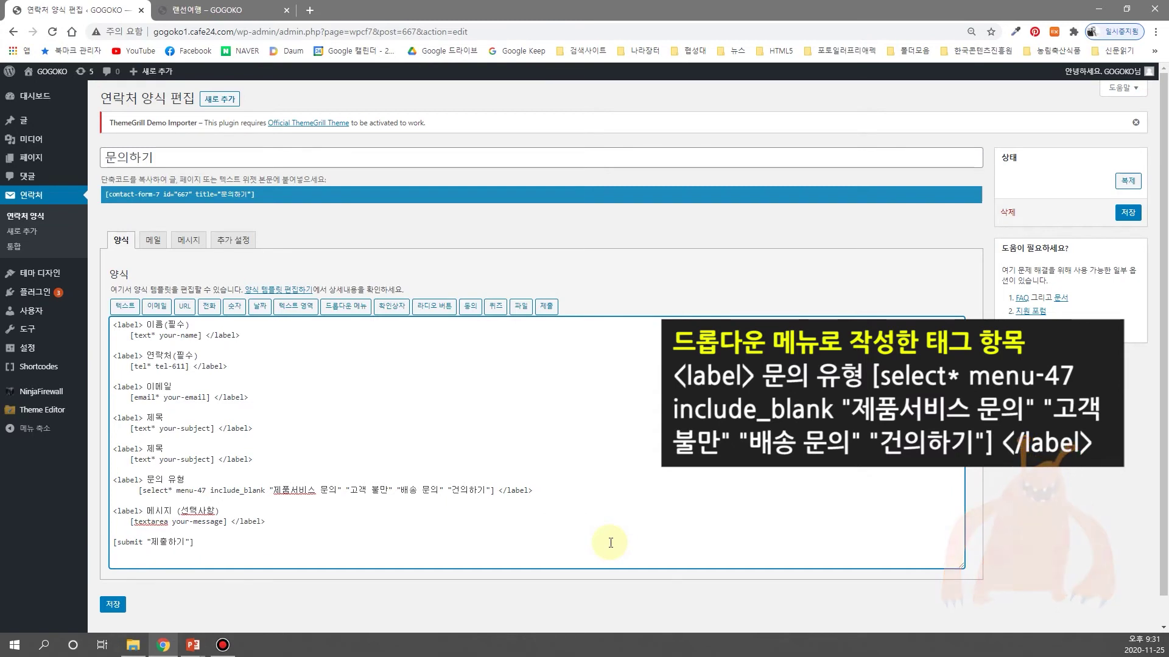
click(114, 605)
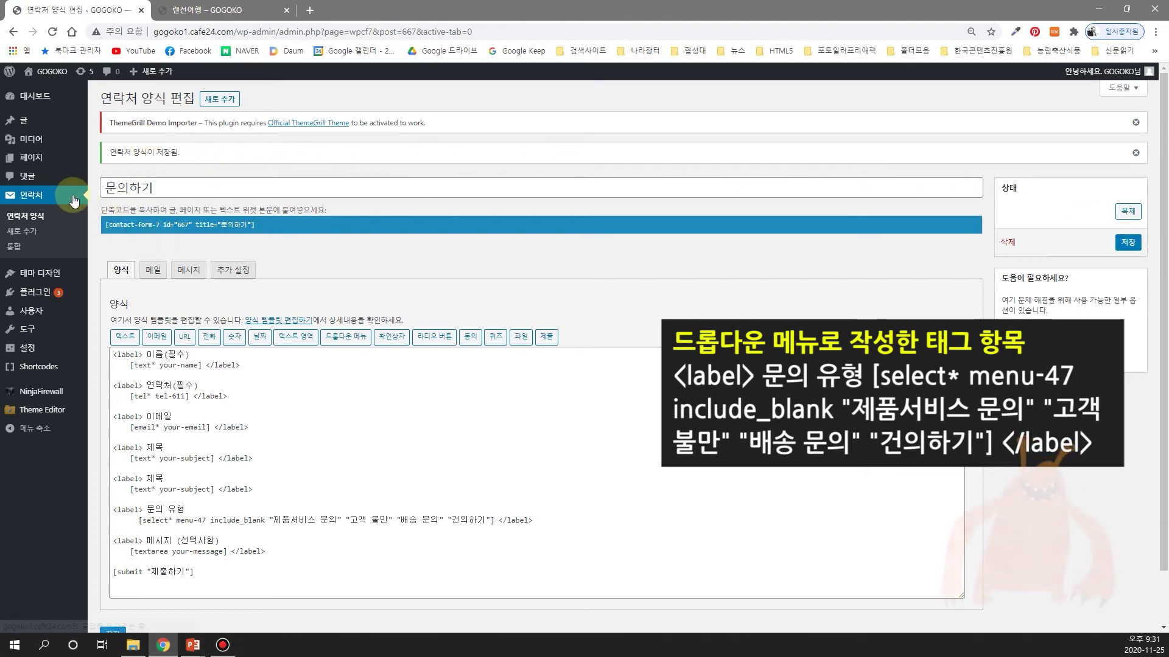
Step: Reopen the 문의하기 form from the contact form list and copy its shortcode
click(13, 32)
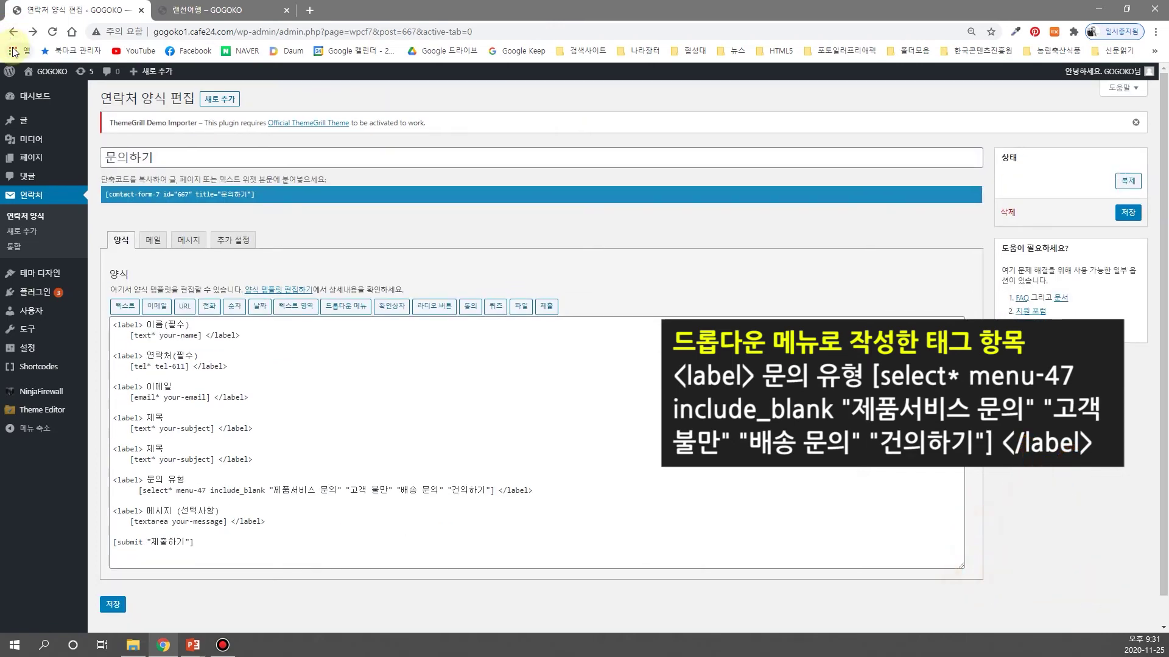
click(13, 32)
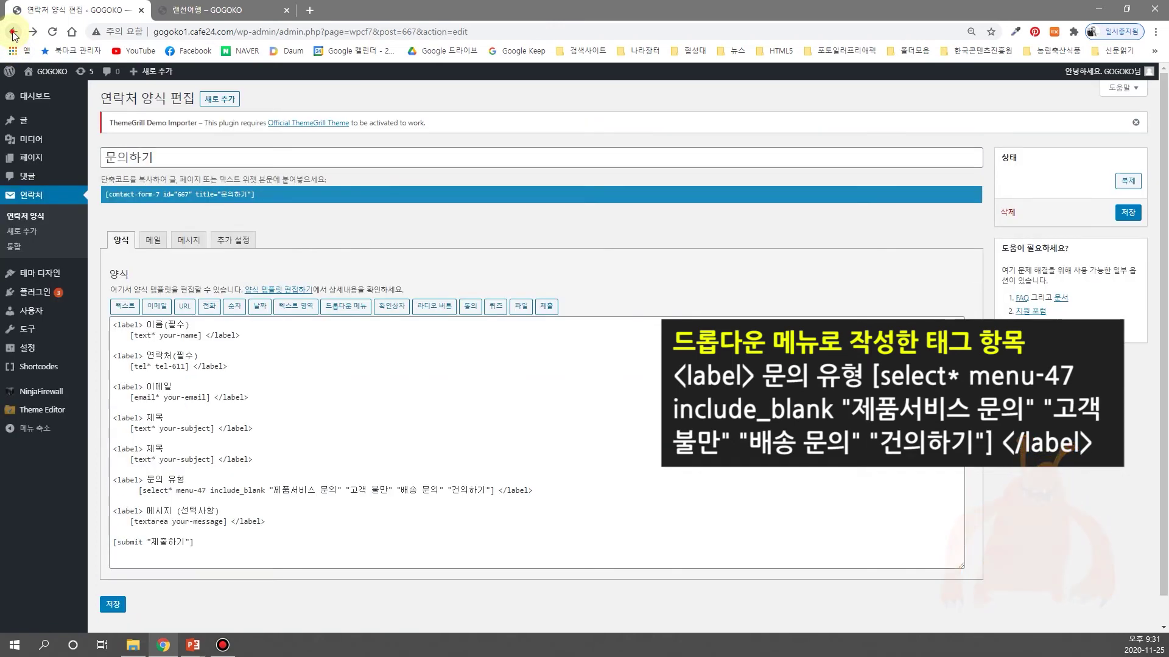
click(13, 31)
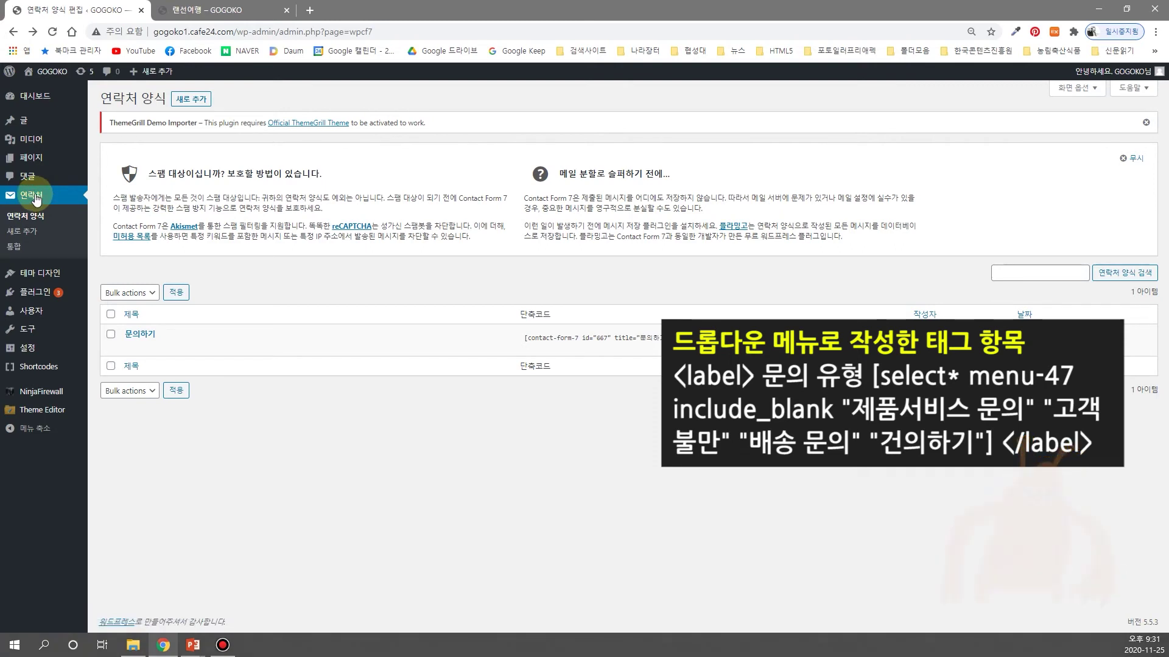
click(138, 336)
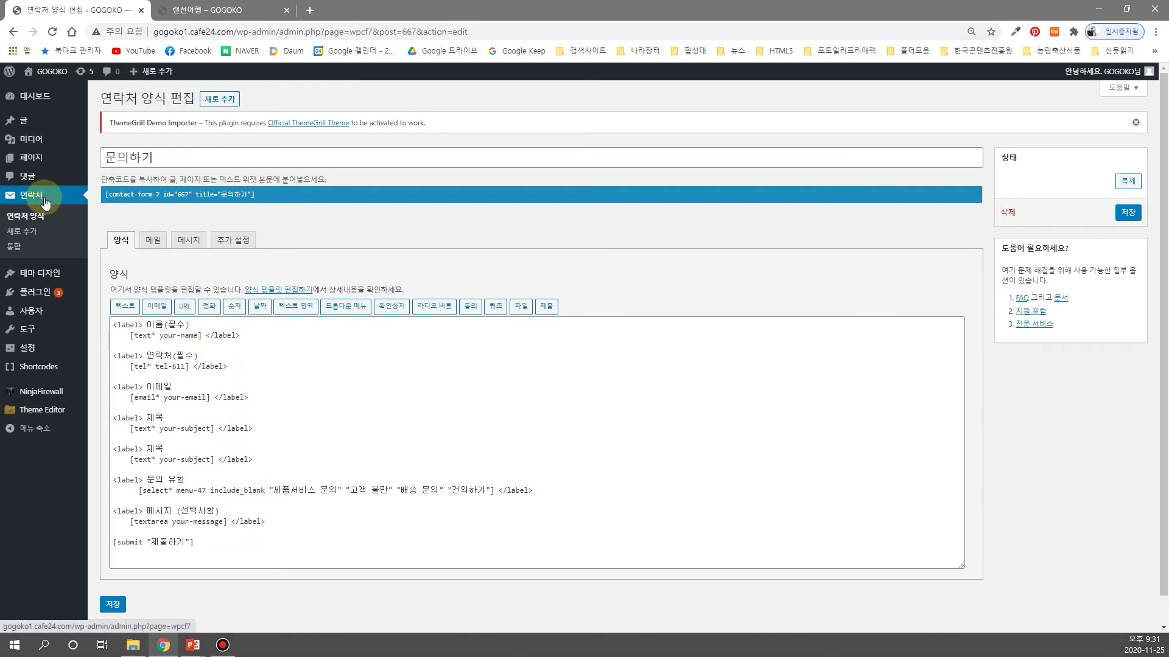
click(265, 200)
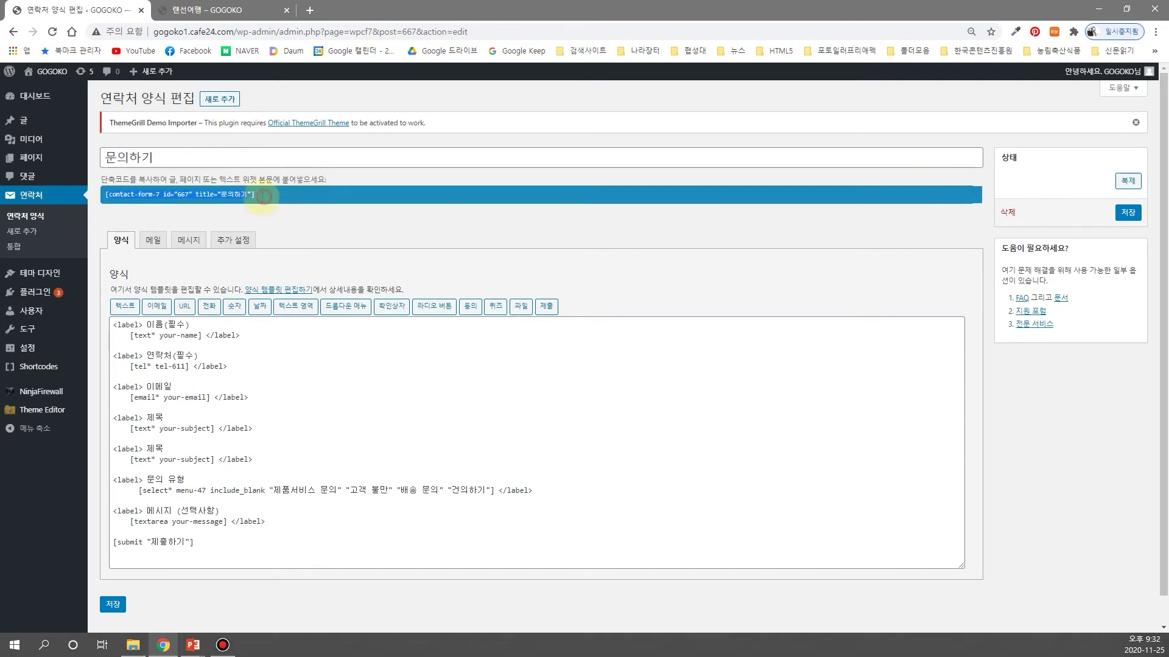
right_click(219, 197)
click(253, 208)
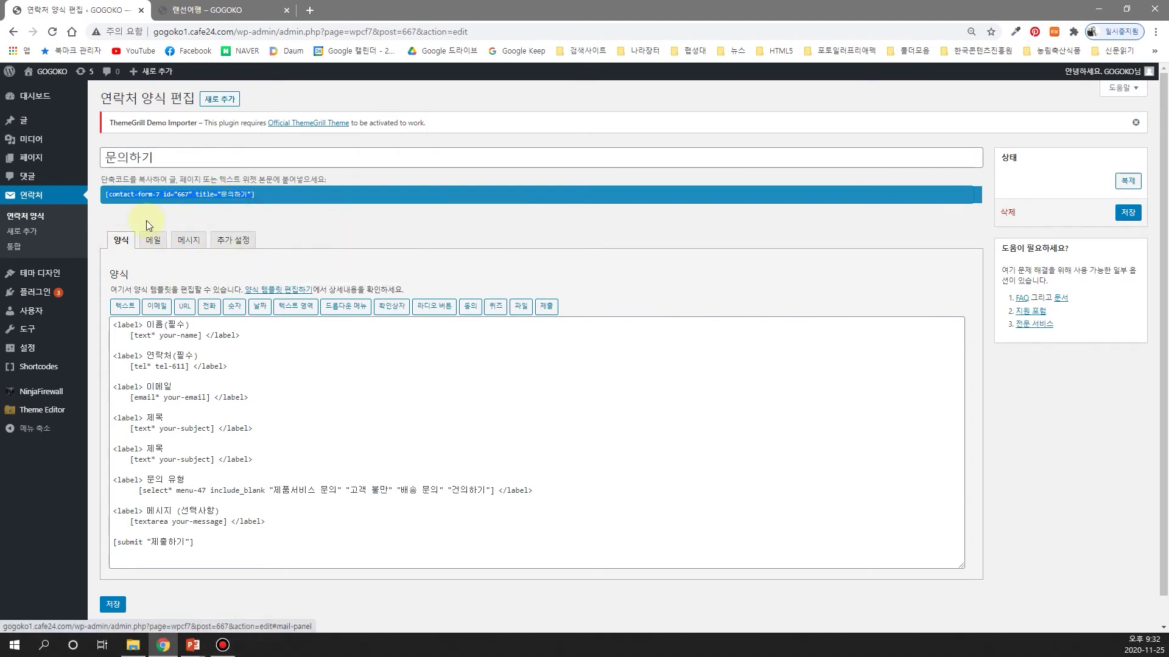
Step: Open the existing 문의하기 page in the editor to inspect its contact form block, and leave it without editing
mouse_move(73, 264)
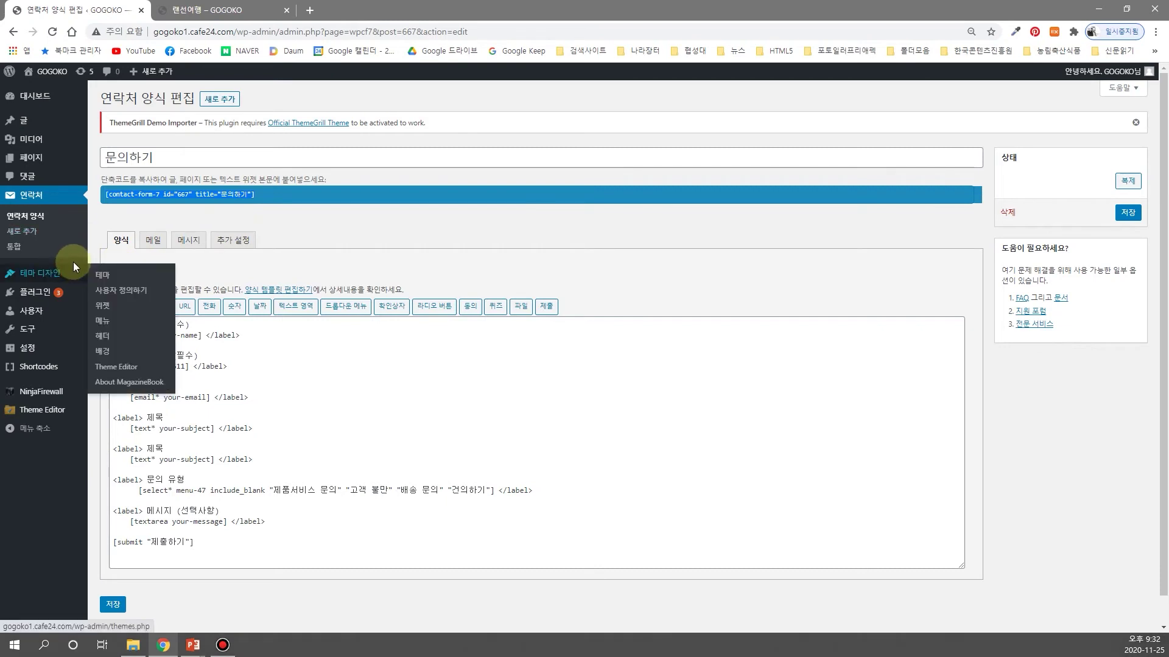
click(25, 160)
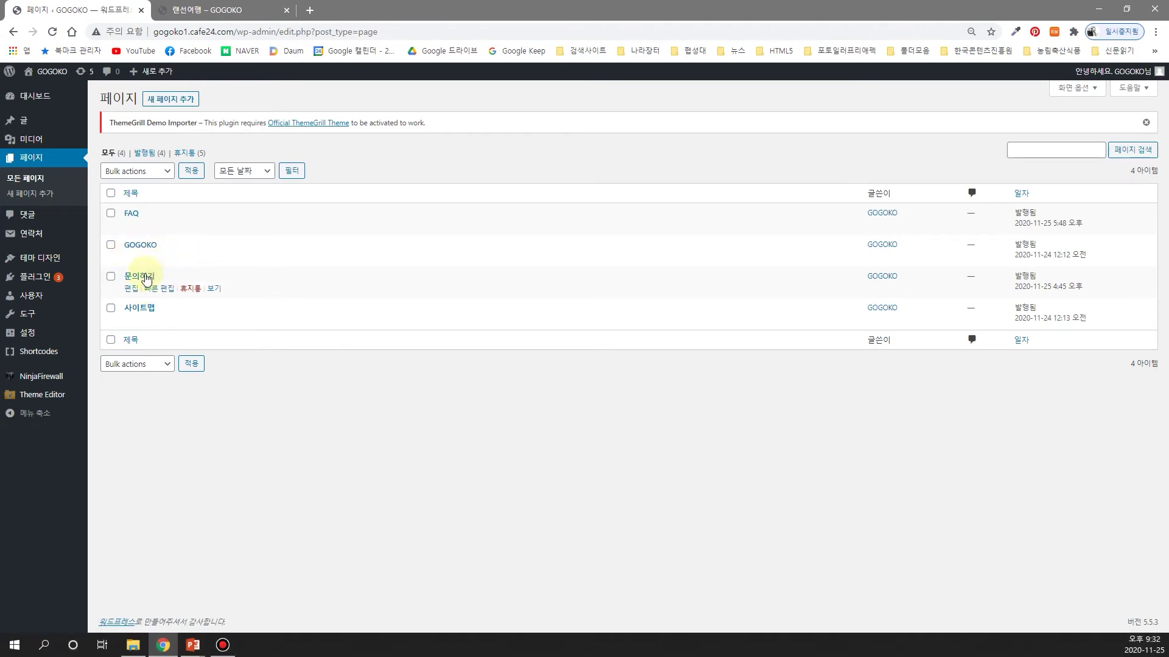
click(132, 289)
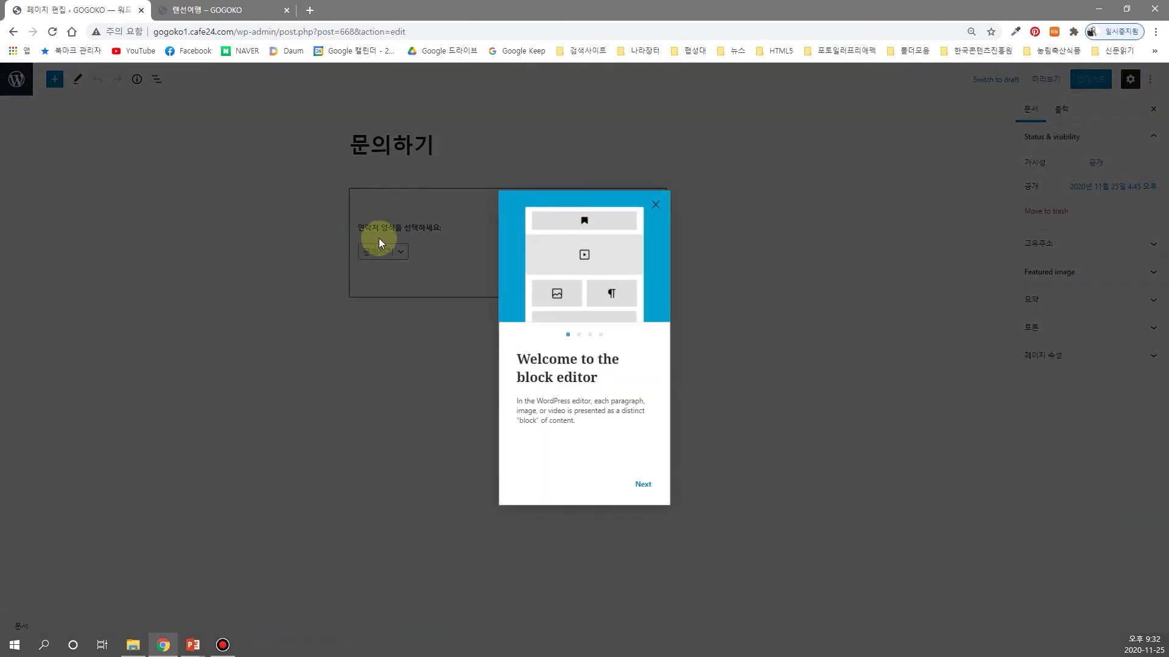
click(657, 206)
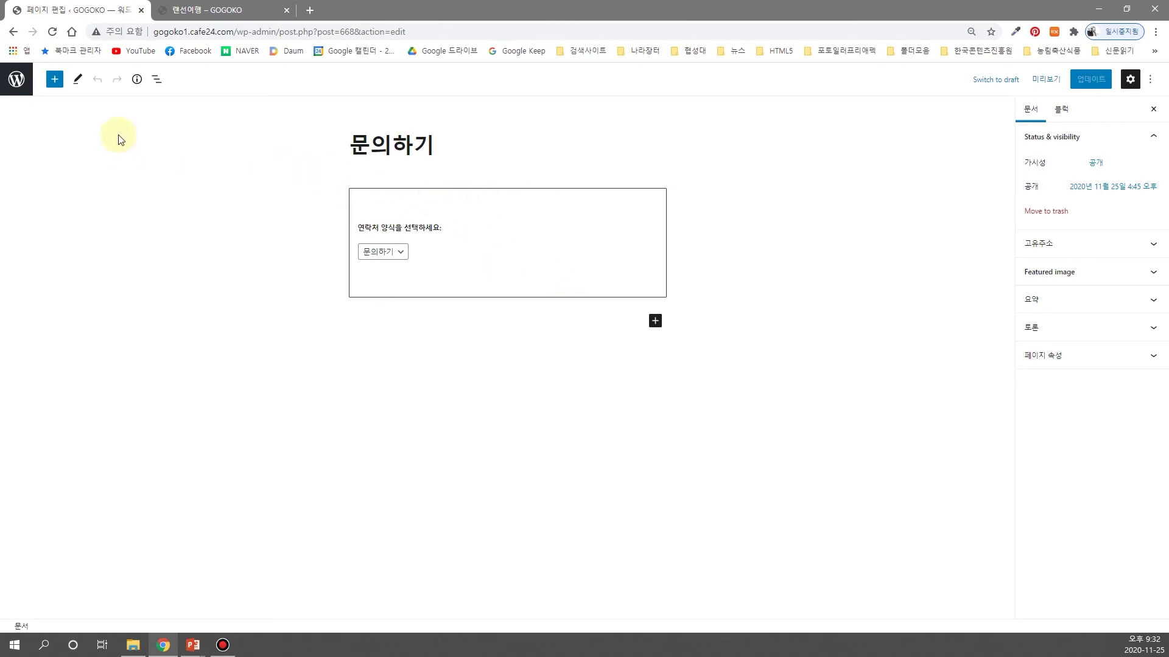
click(15, 34)
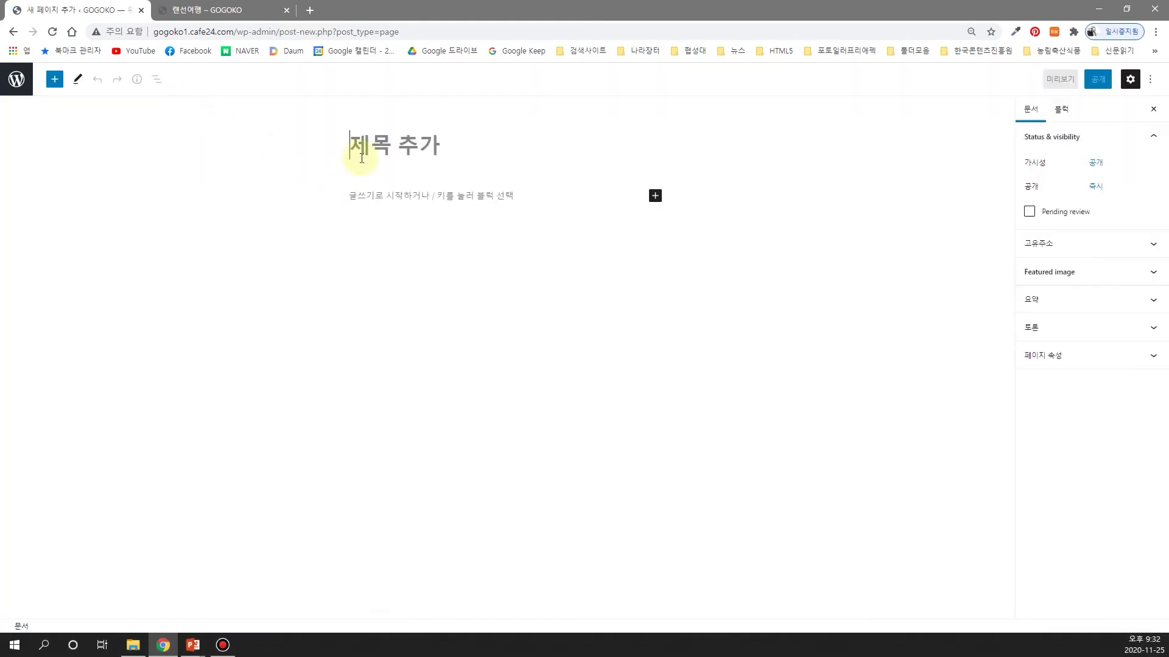
Step: Publish a new page titled 문의하기2 with the copied contact form shortcode as its content
text(무)
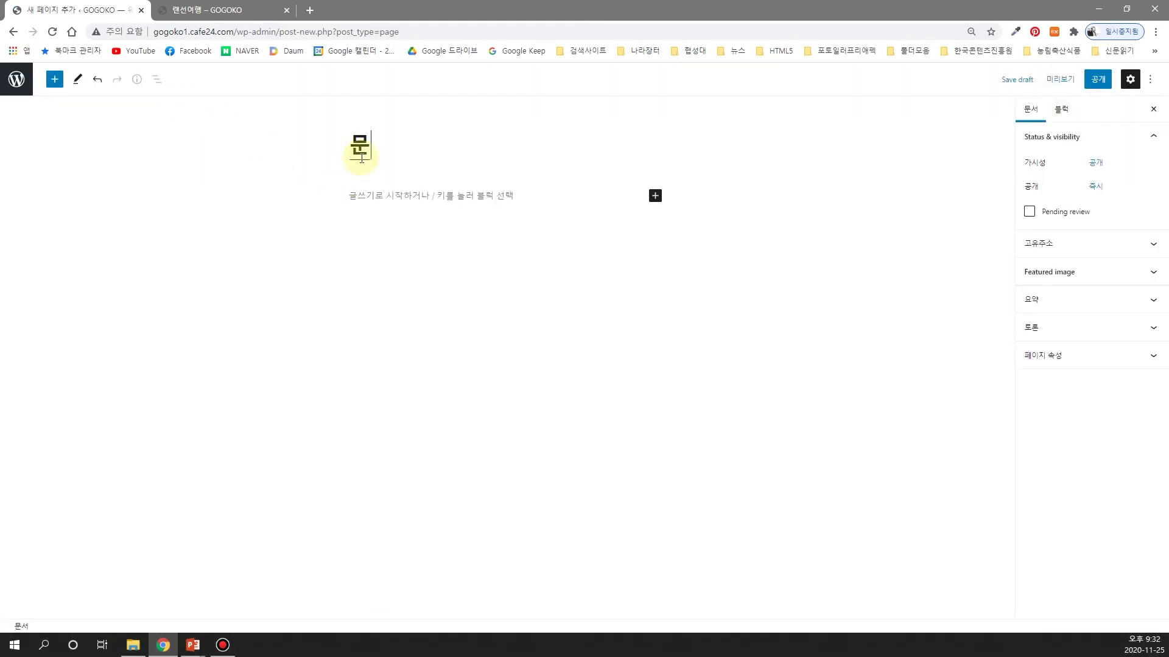
text(ㄴ의하)
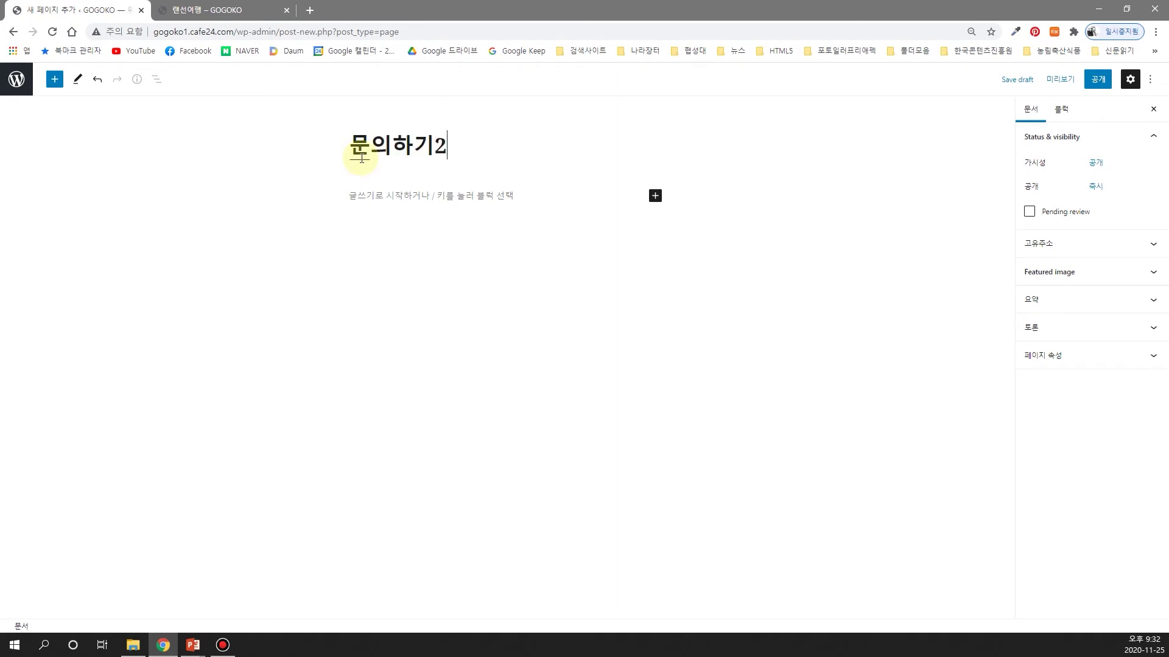
click(349, 201)
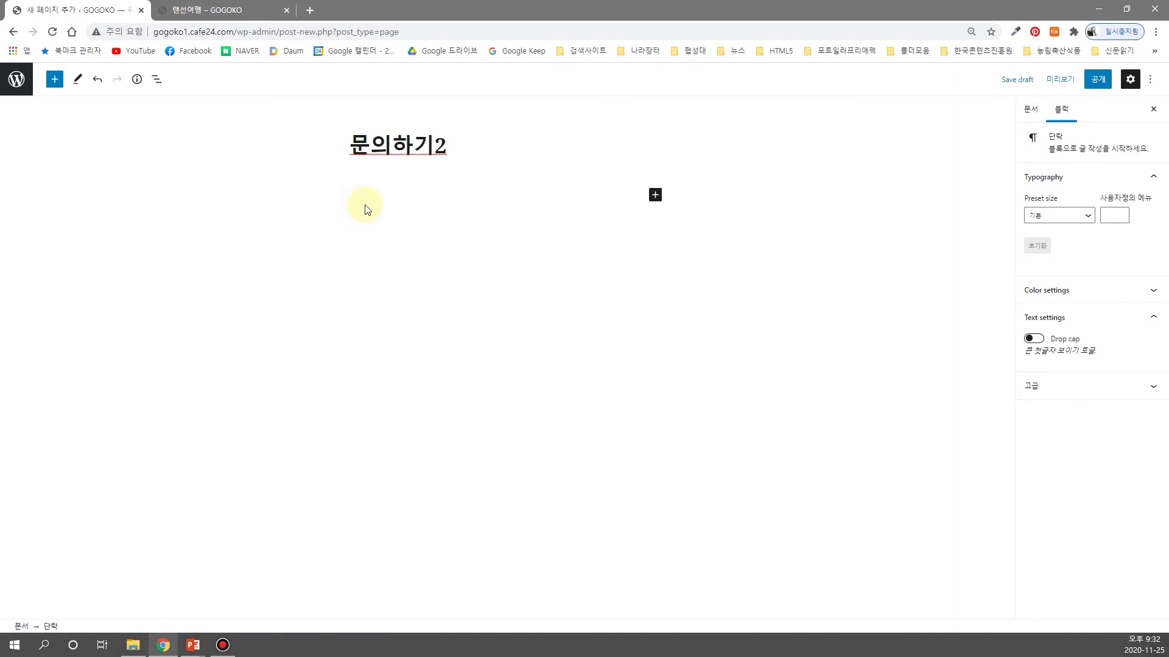
key(ctrl+v)
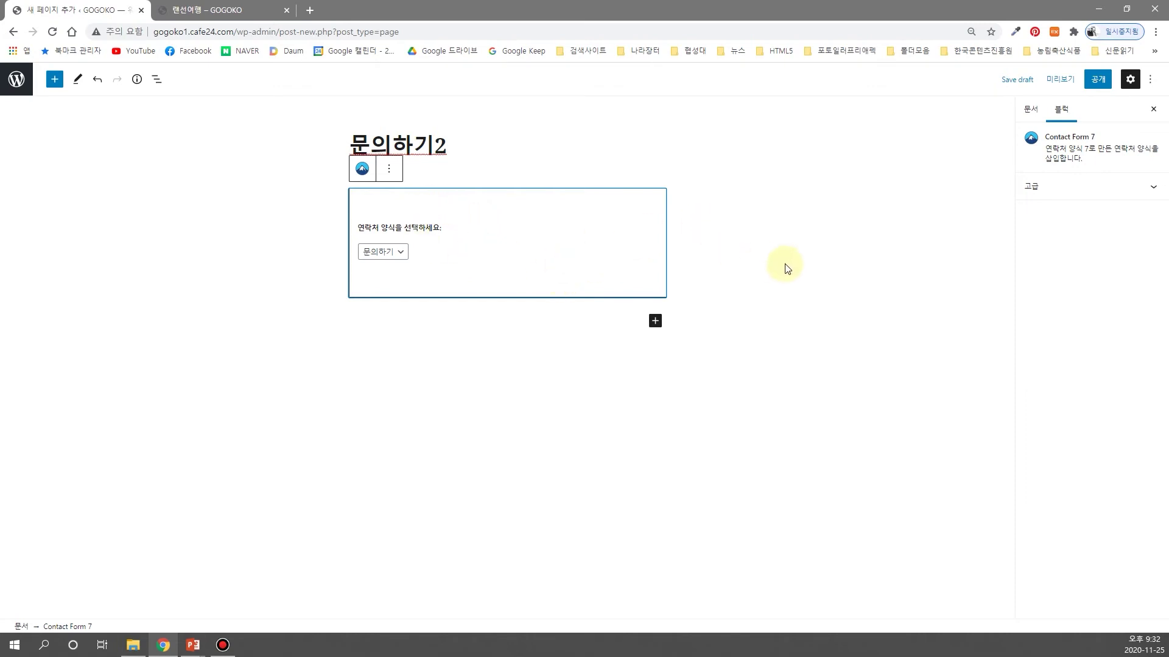
click(1095, 81)
click(1070, 78)
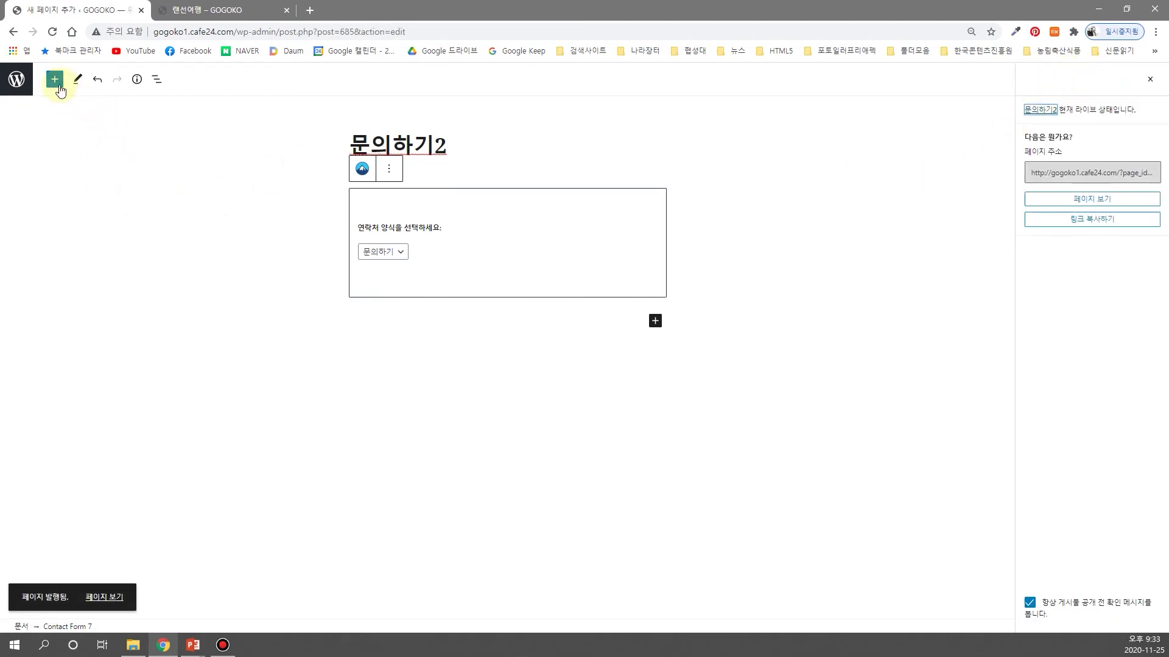
Step: View the published 문의하기2 page and check its form fields, choosing 제품서비스 문의 as the 문의 유형
click(16, 80)
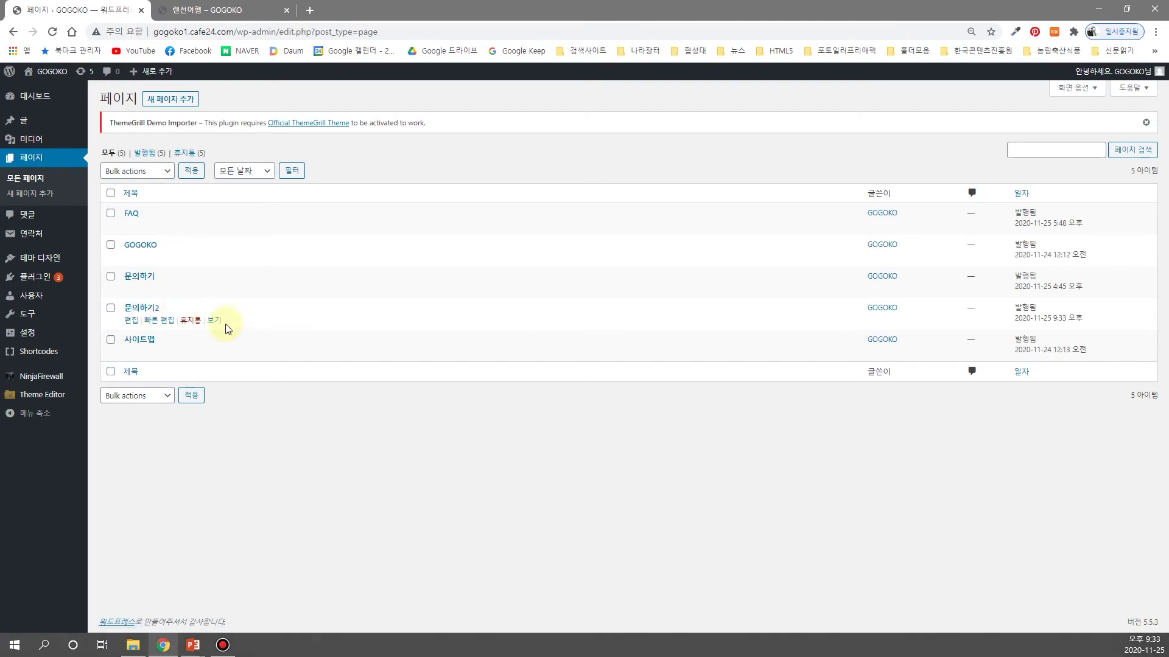
click(212, 321)
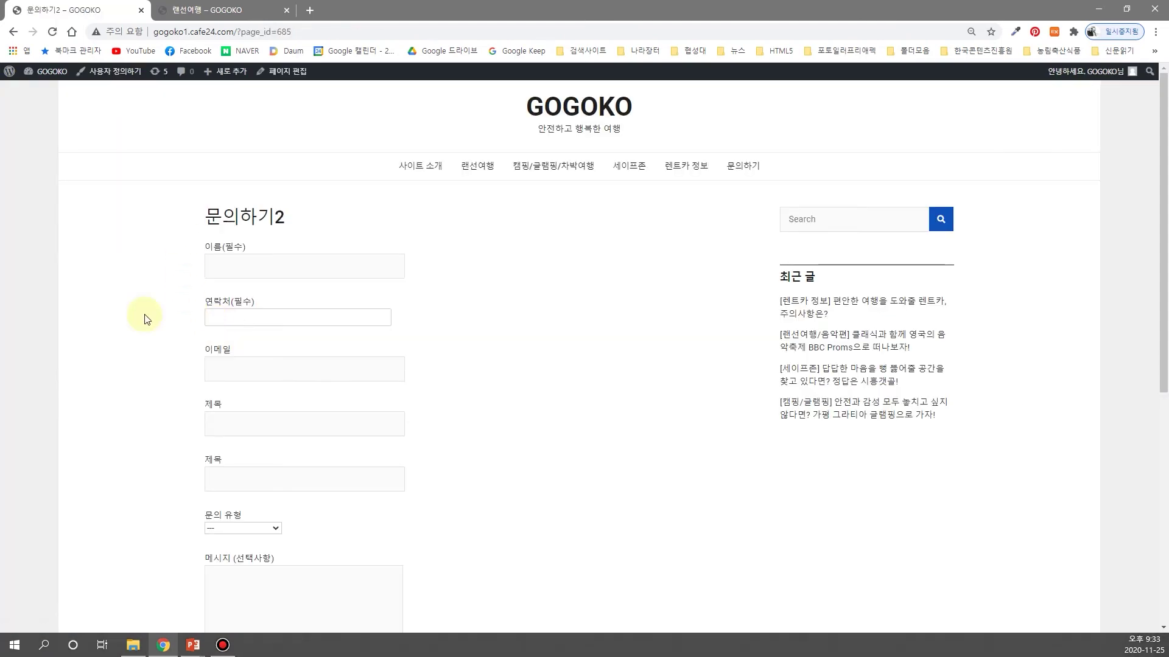
click(235, 270)
click(236, 317)
click(222, 367)
click(223, 420)
click(223, 482)
click(275, 529)
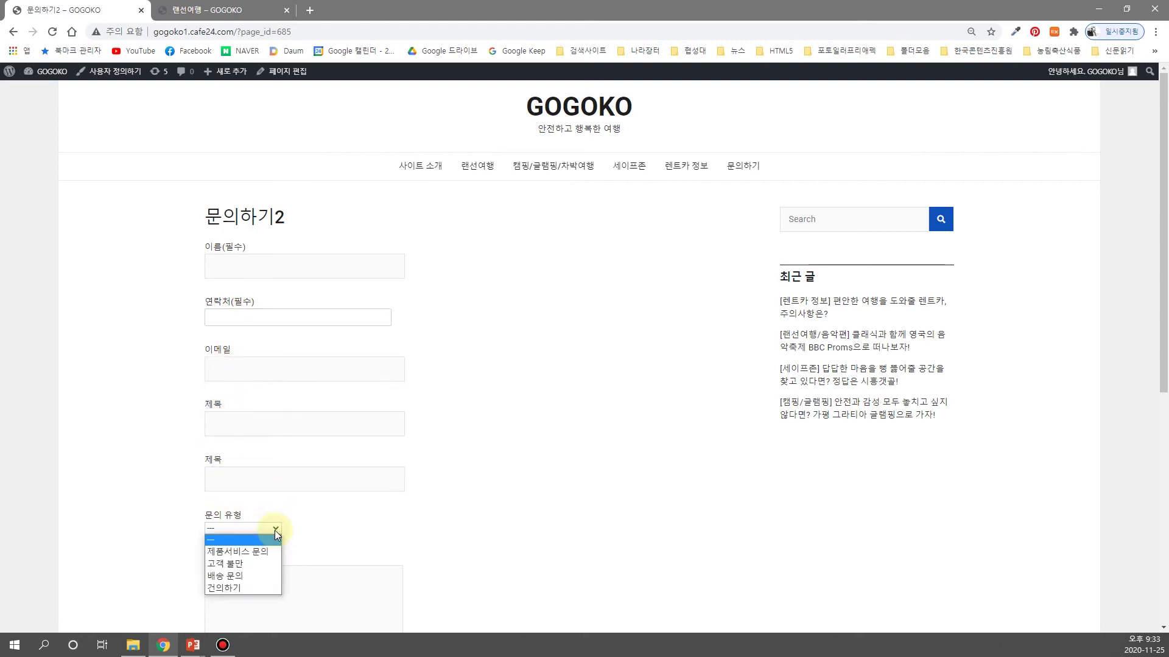
click(239, 553)
click(245, 584)
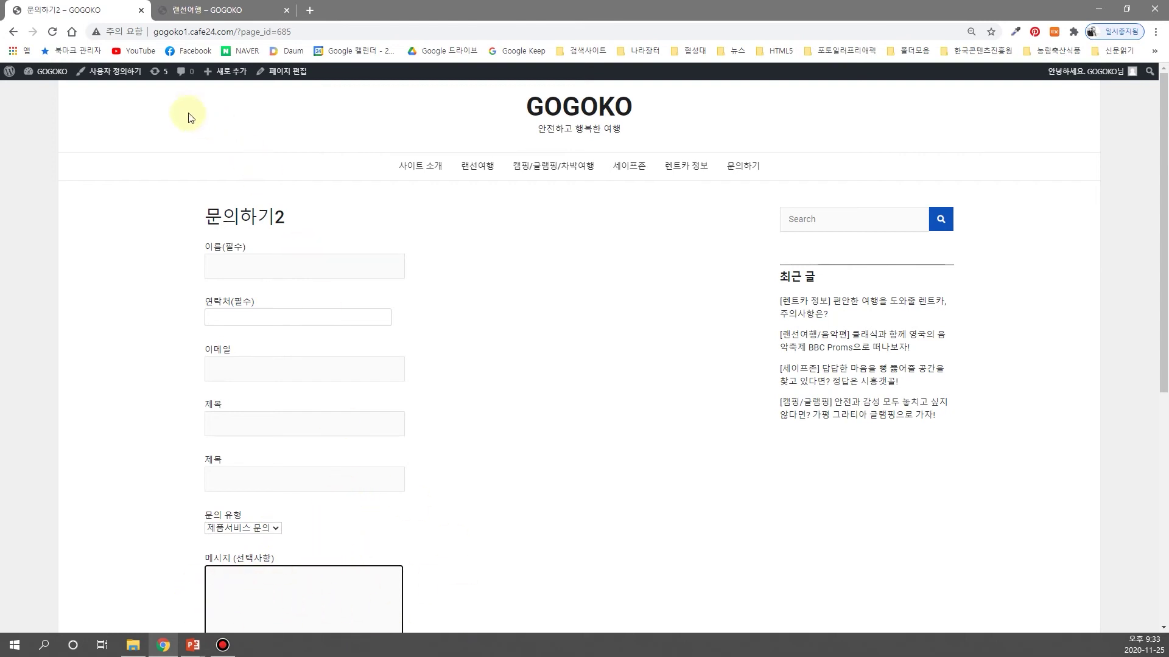
Step: Return to the admin page list and move the 문의하기2 page to the trash
click(7, 75)
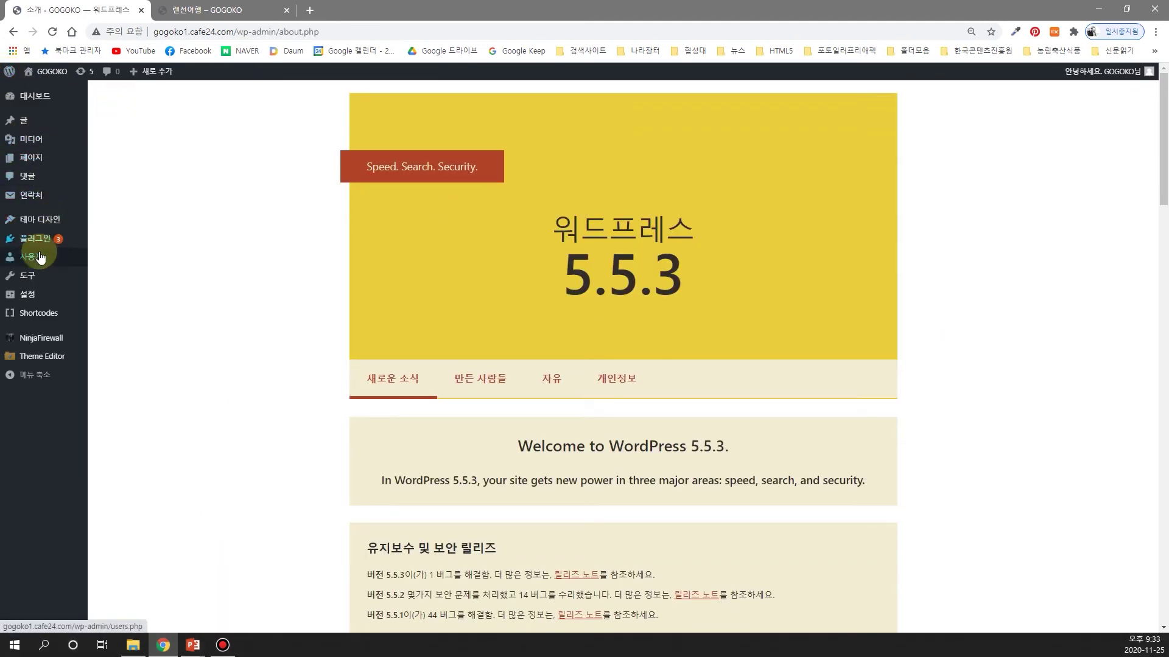
click(17, 163)
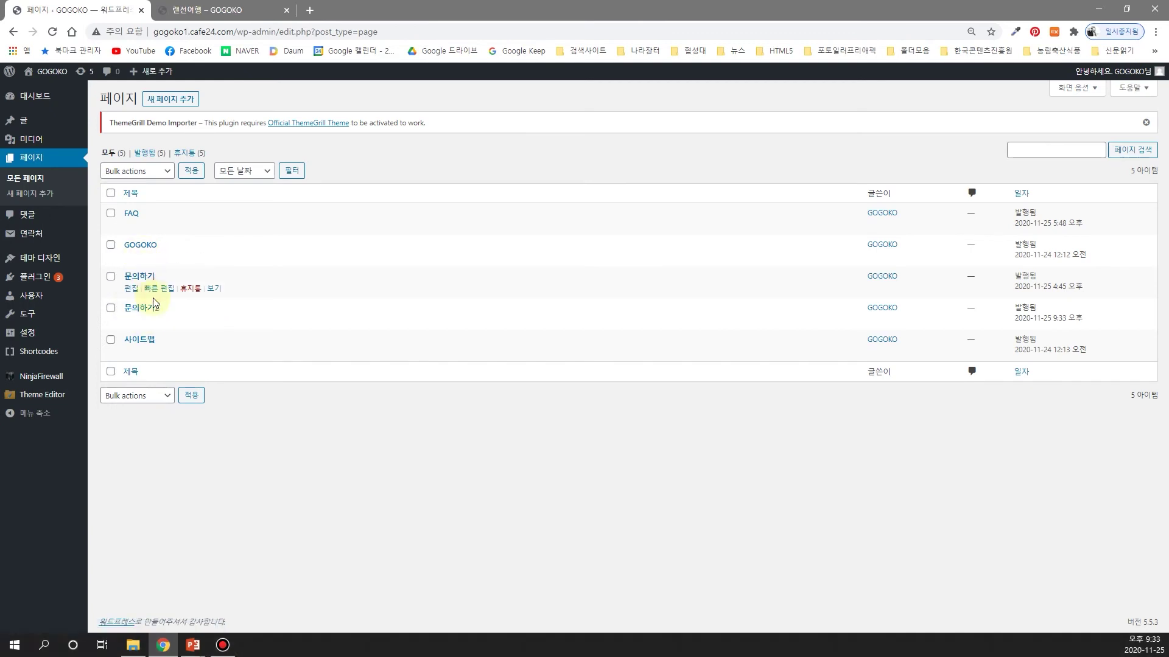
click(112, 311)
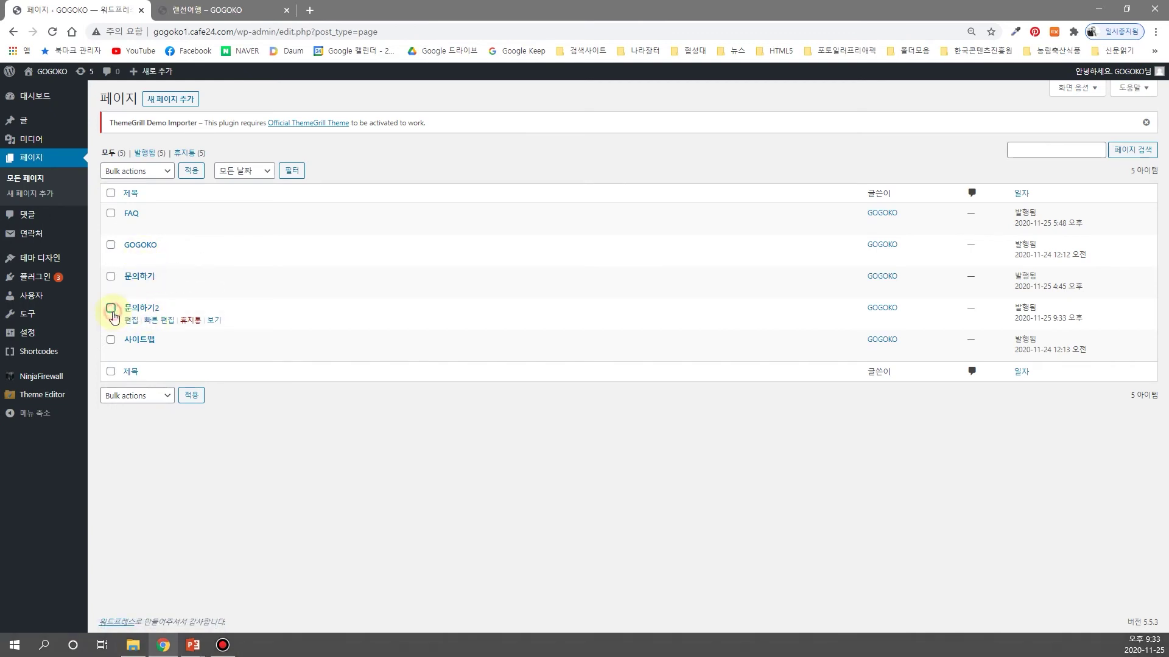
click(112, 309)
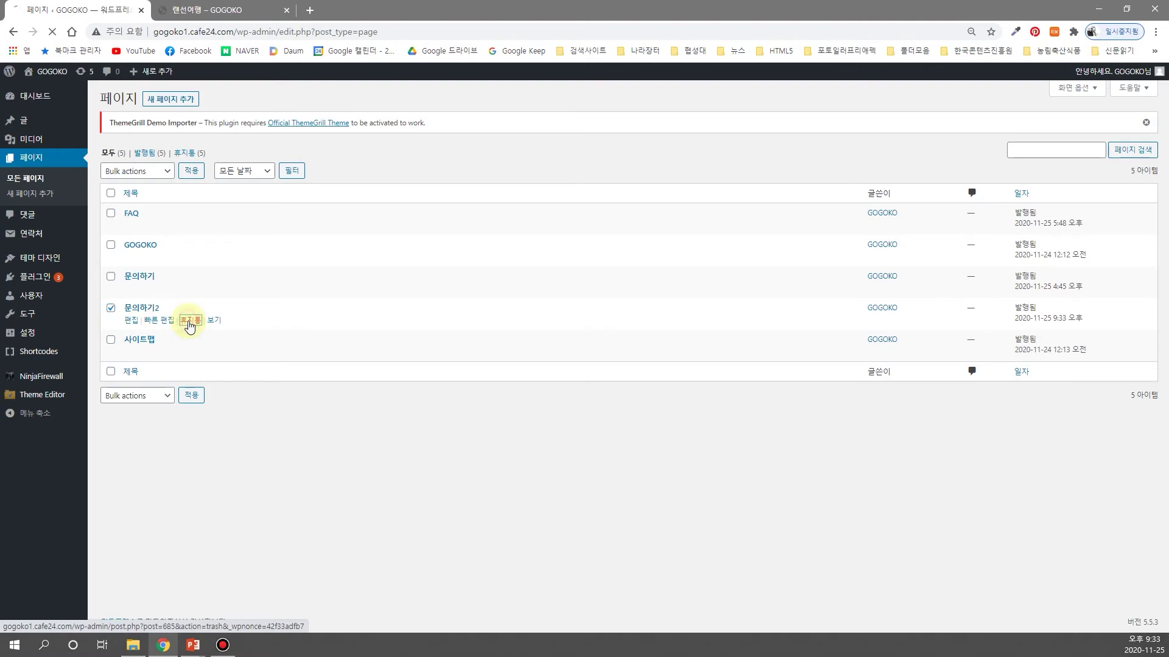
click(146, 306)
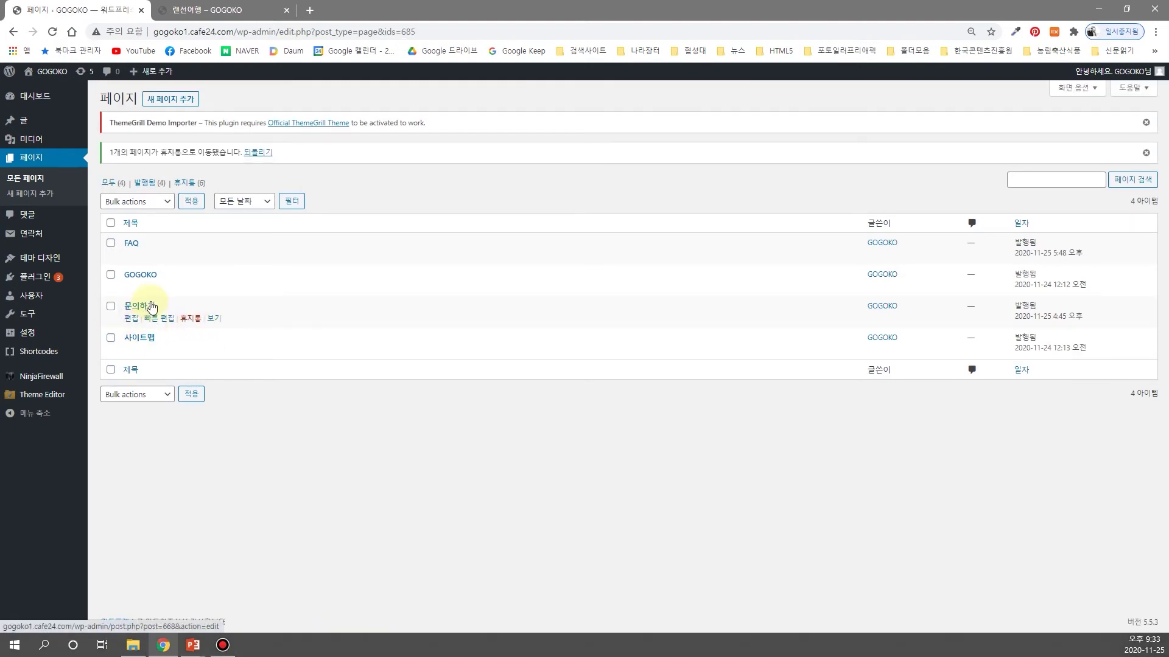
Step: Open the menu editor and examine the 문의하기 entry in 기본메뉴, briefly selecting the 문의하기 page without adding it
click(198, 9)
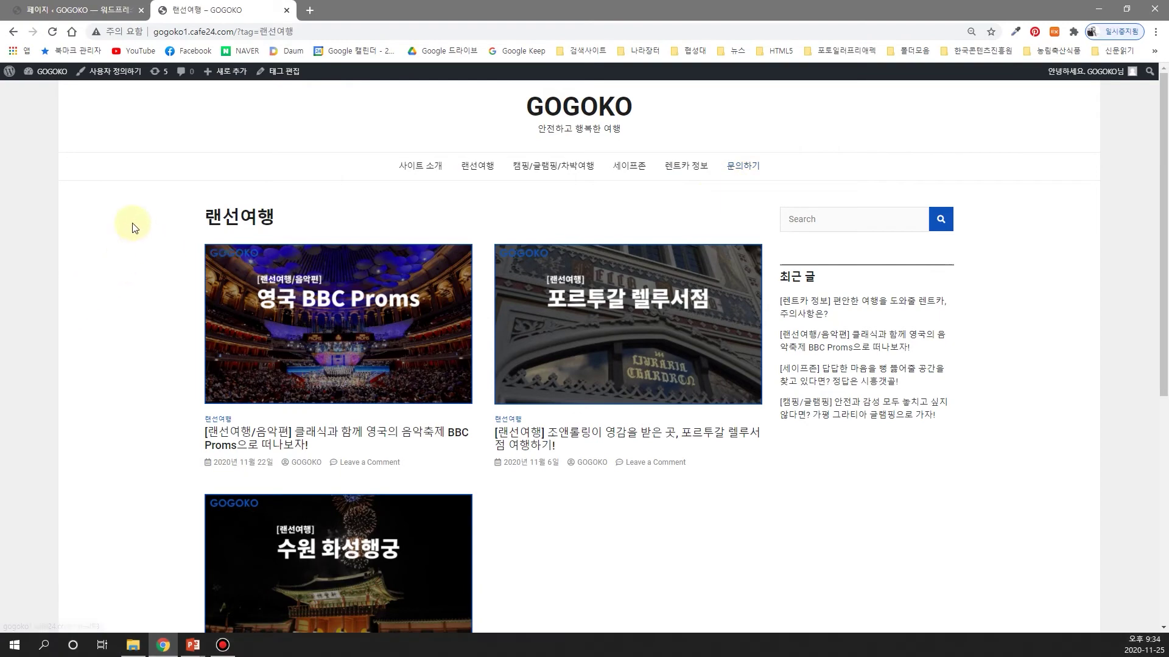
click(87, 11)
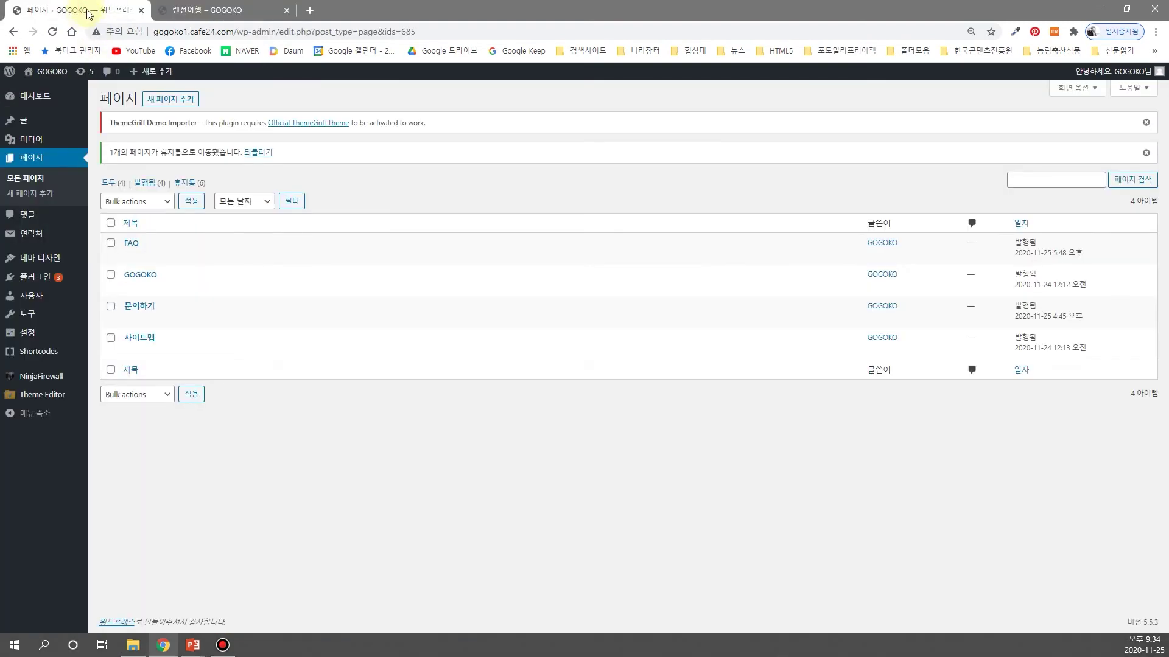
mouse_move(49, 267)
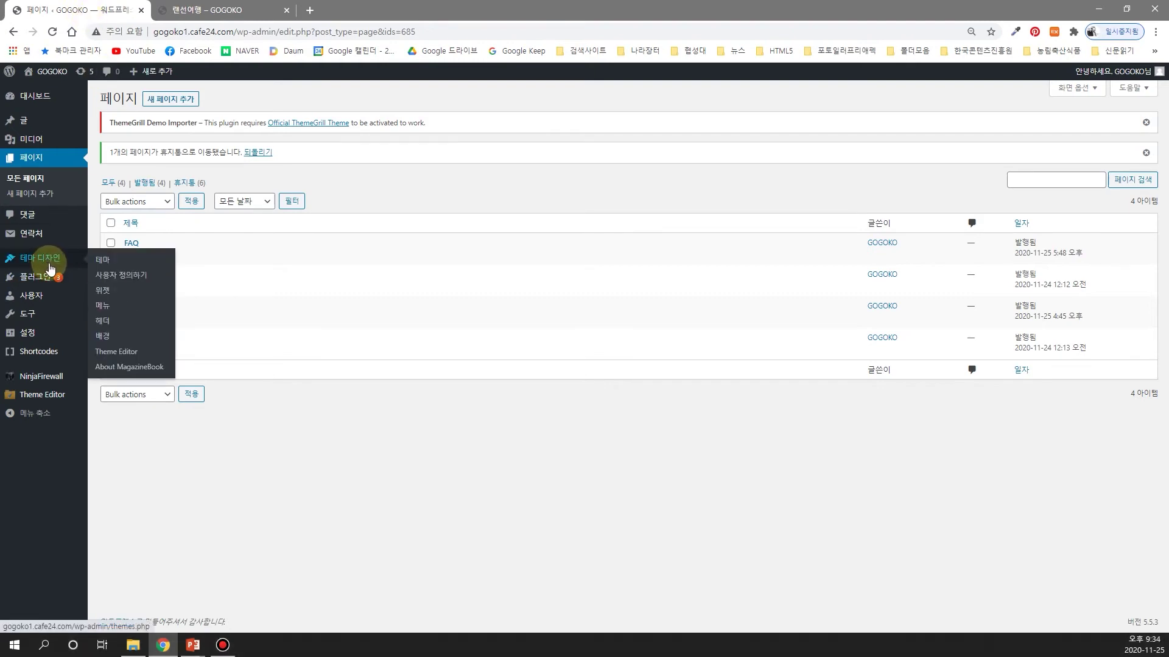
click(103, 308)
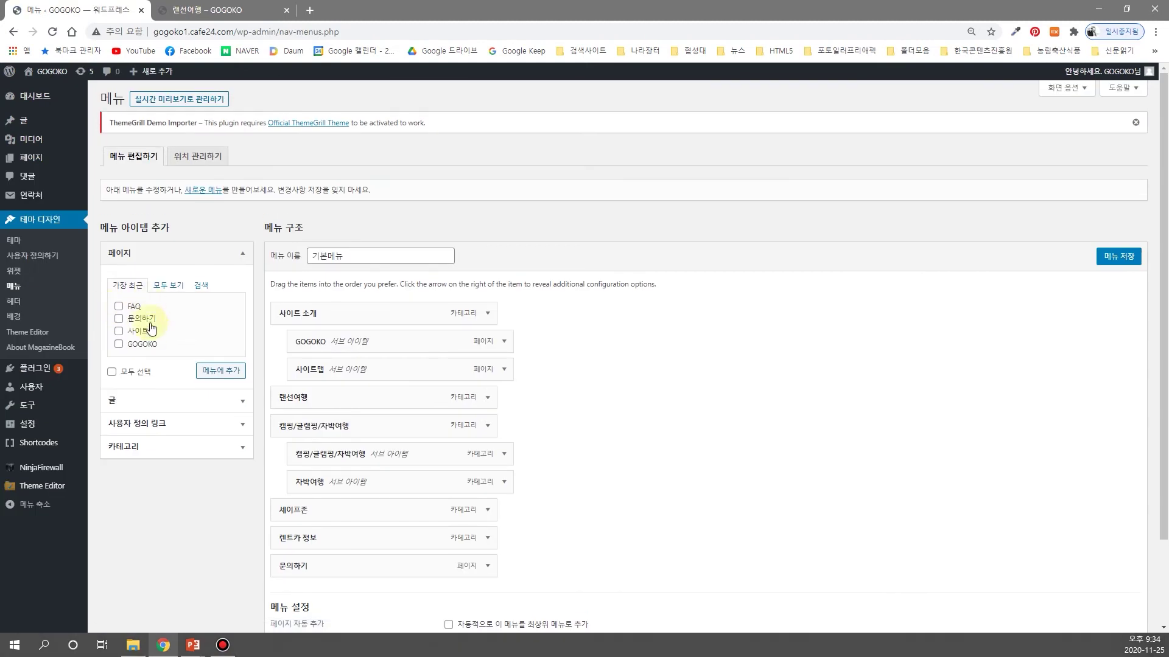
click(120, 319)
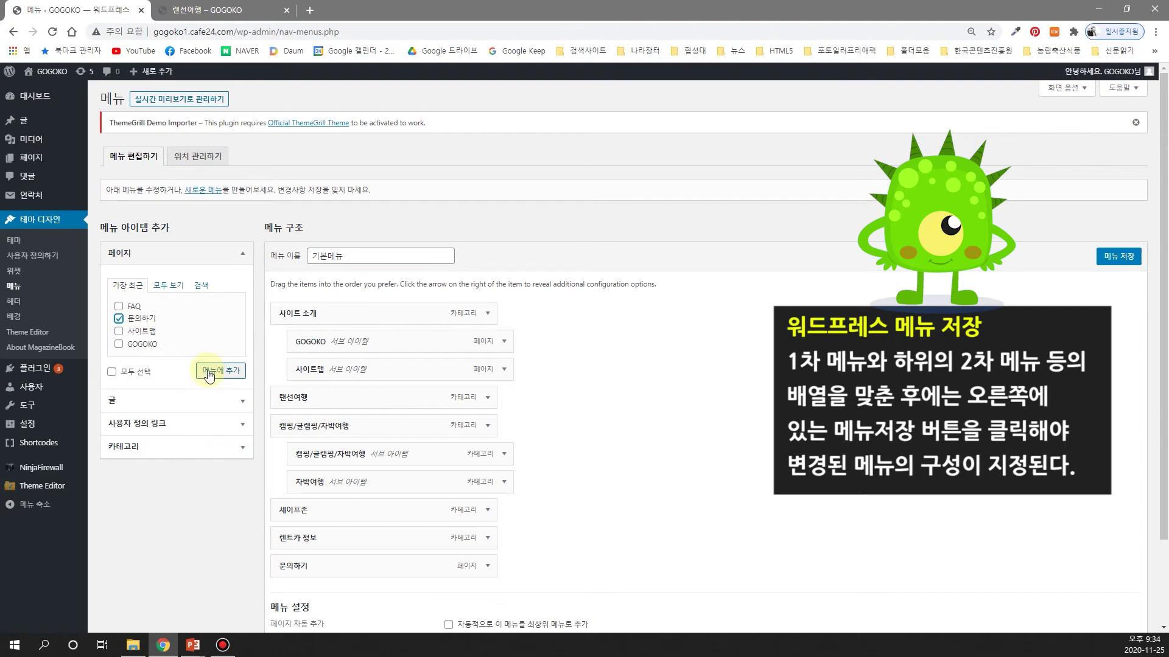
scroll(657, 457, down, 2)
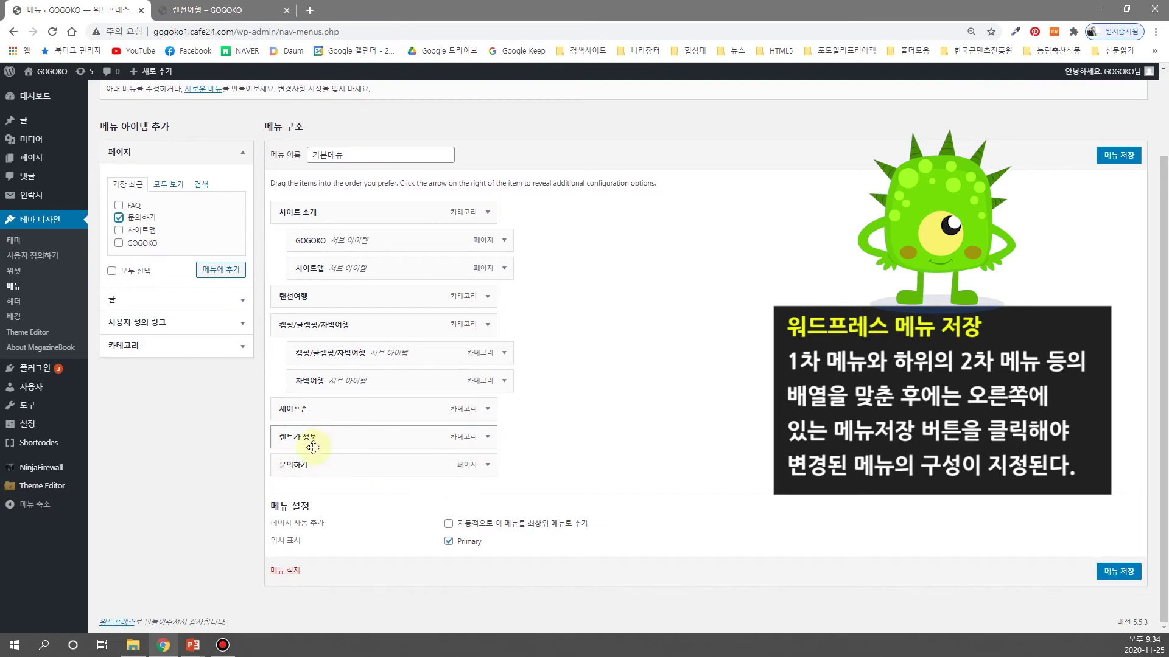
click(118, 218)
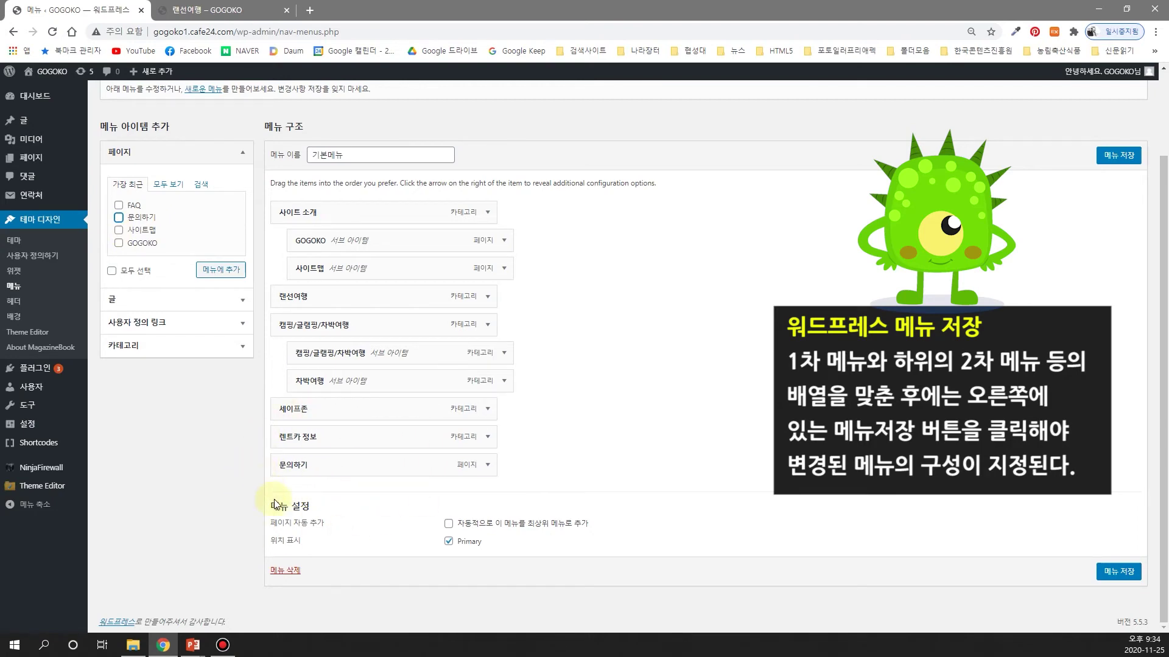
Step: View the live GOGOKO site and open the 문의하기 page from its navigation menu
click(220, 9)
click(742, 168)
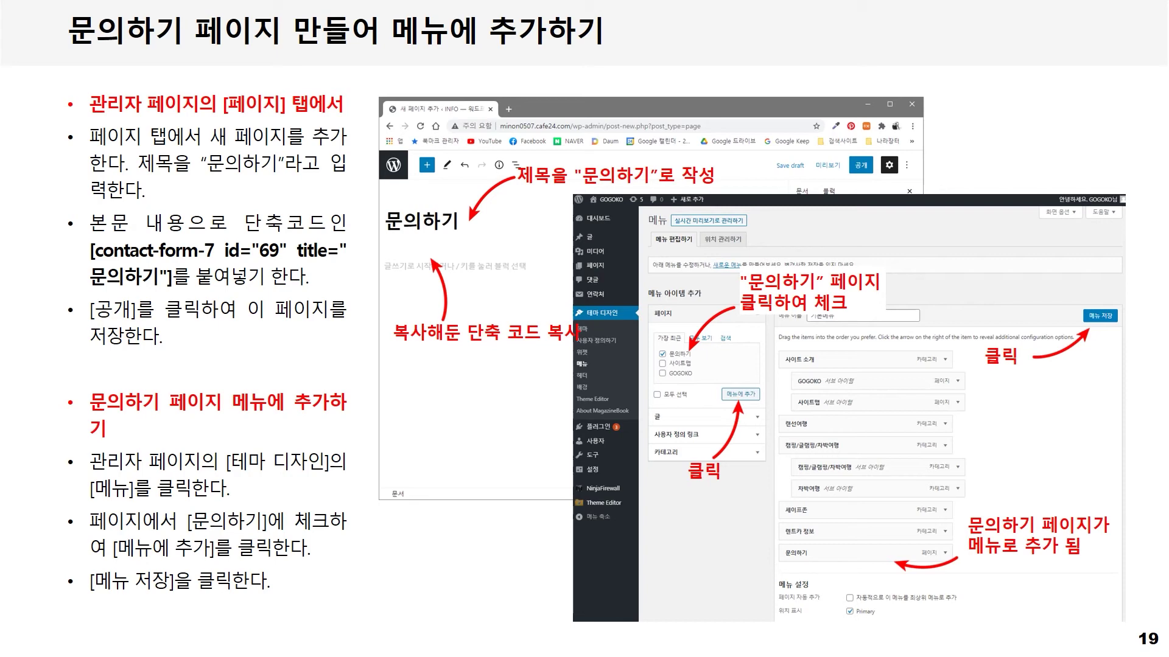
key(Right)
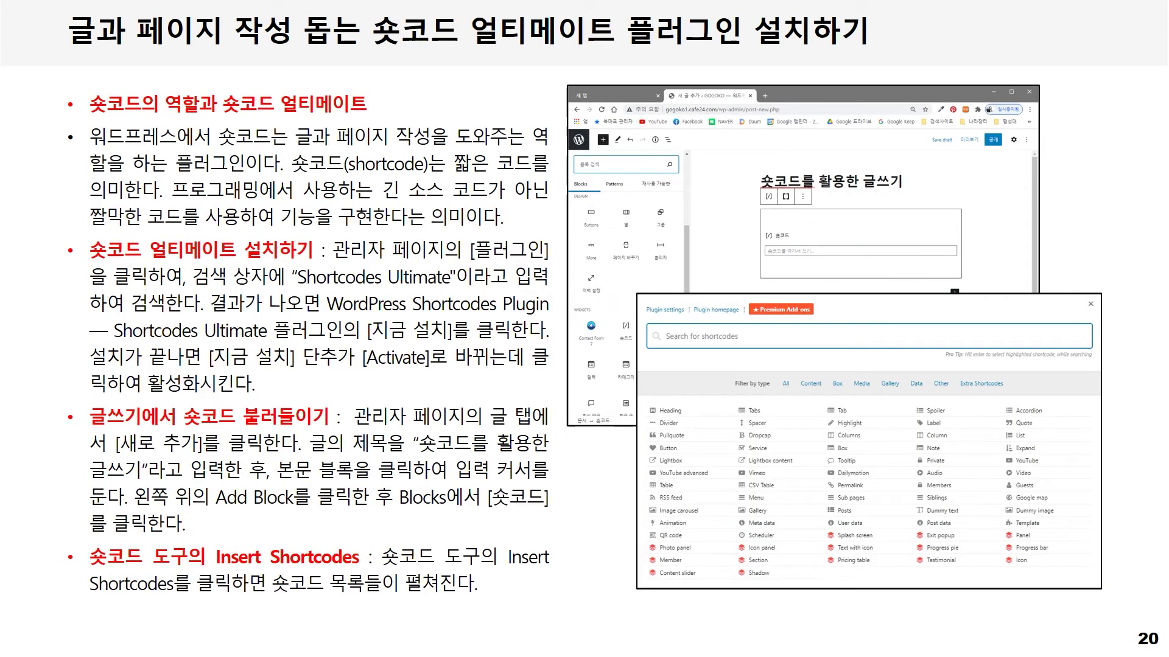
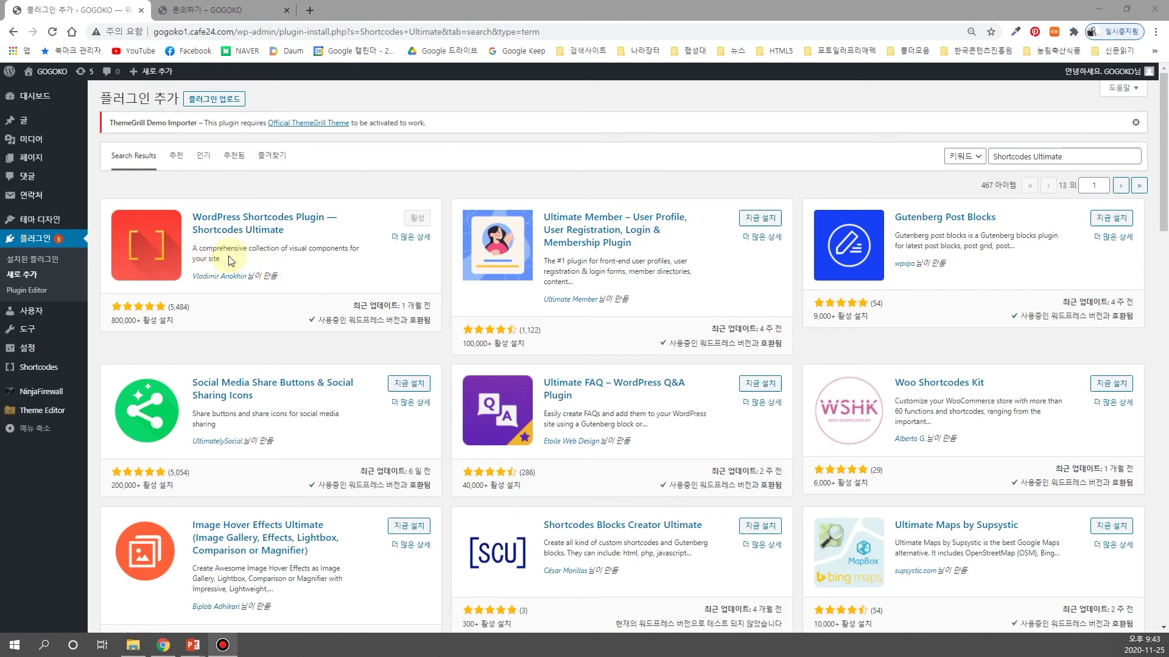
Step: Start a new page from the admin page list and title it FAQ2
mouse_move(28, 162)
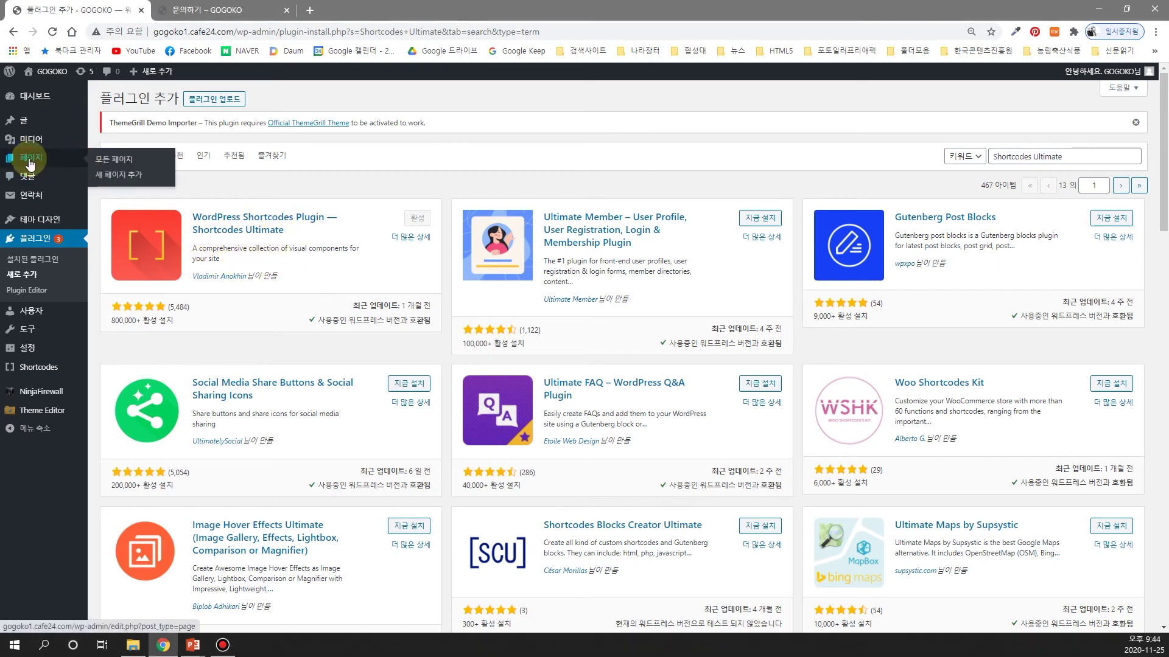
click(29, 163)
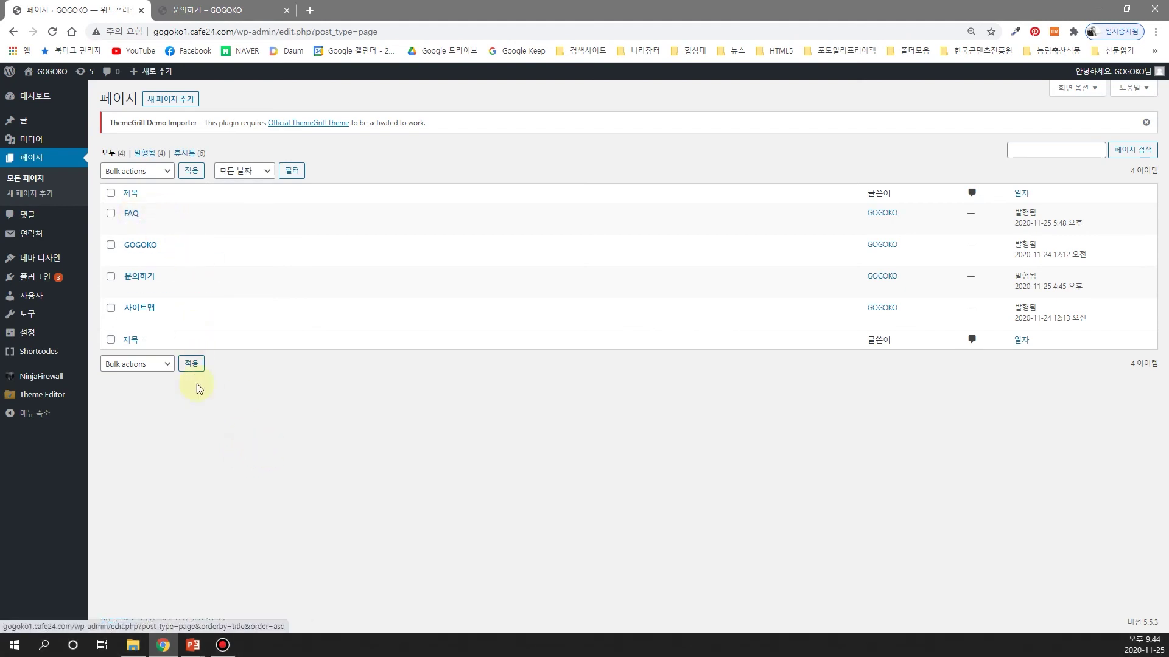
click(186, 102)
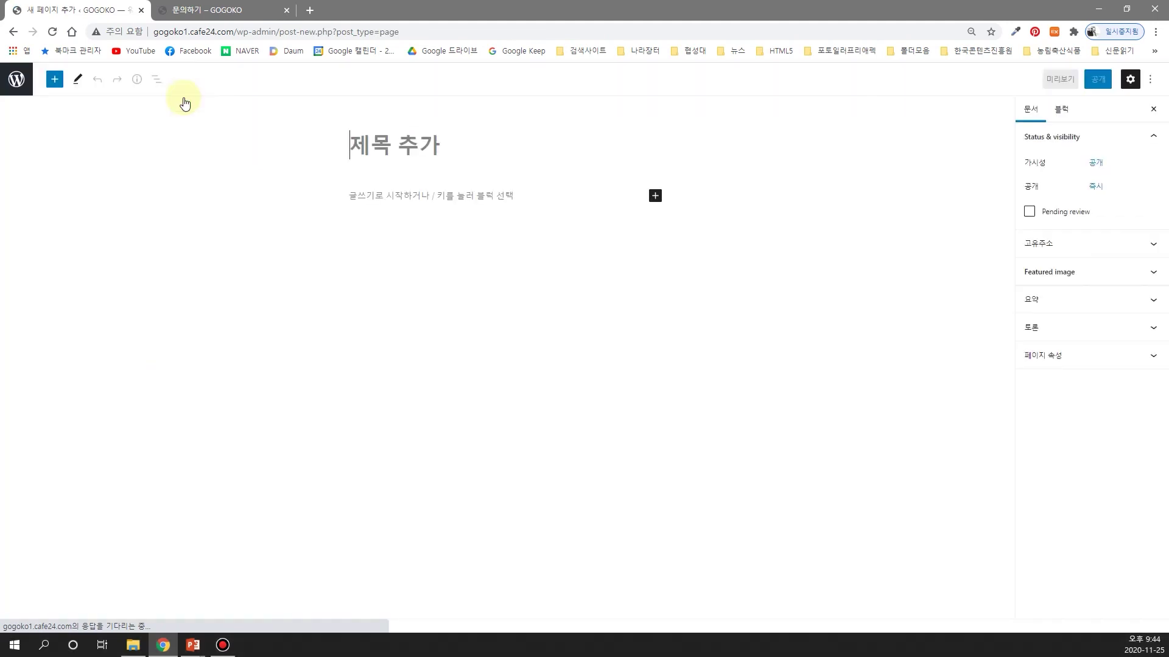
click(373, 146)
text(ㄹ)
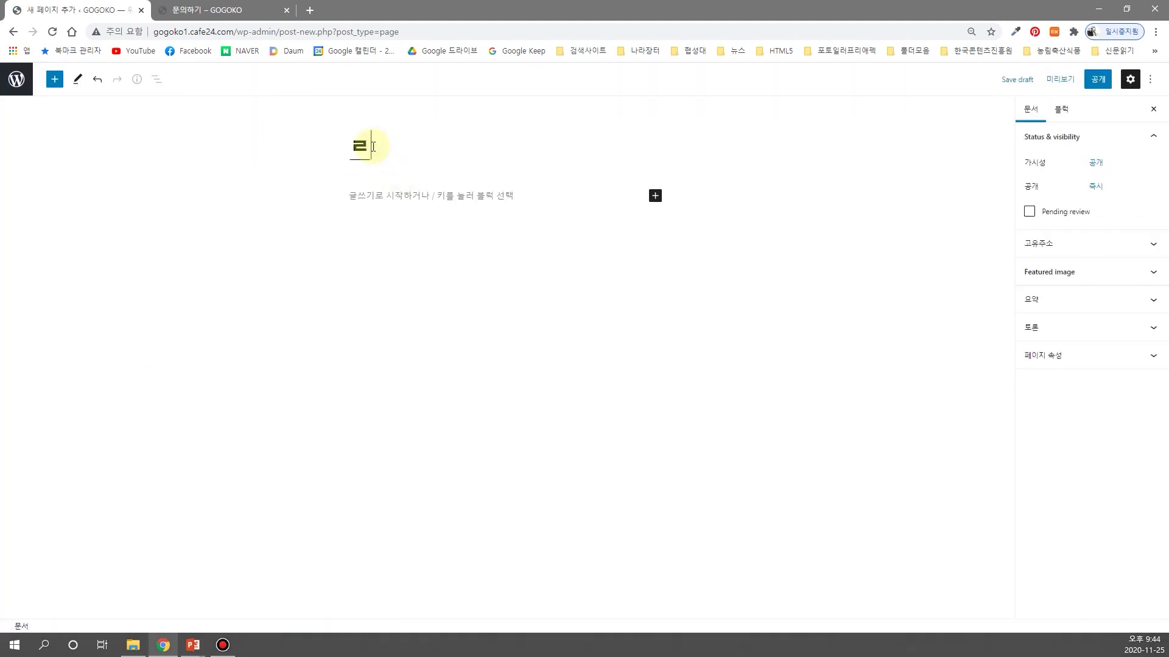
key(BackSpace)
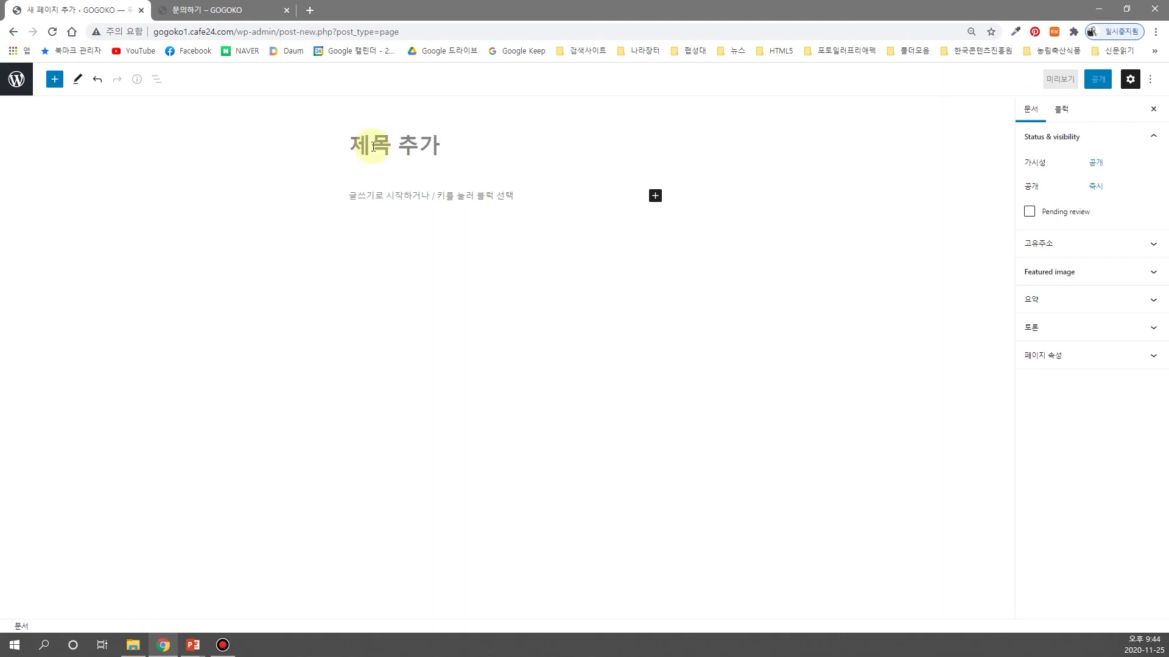
text(FAQ)
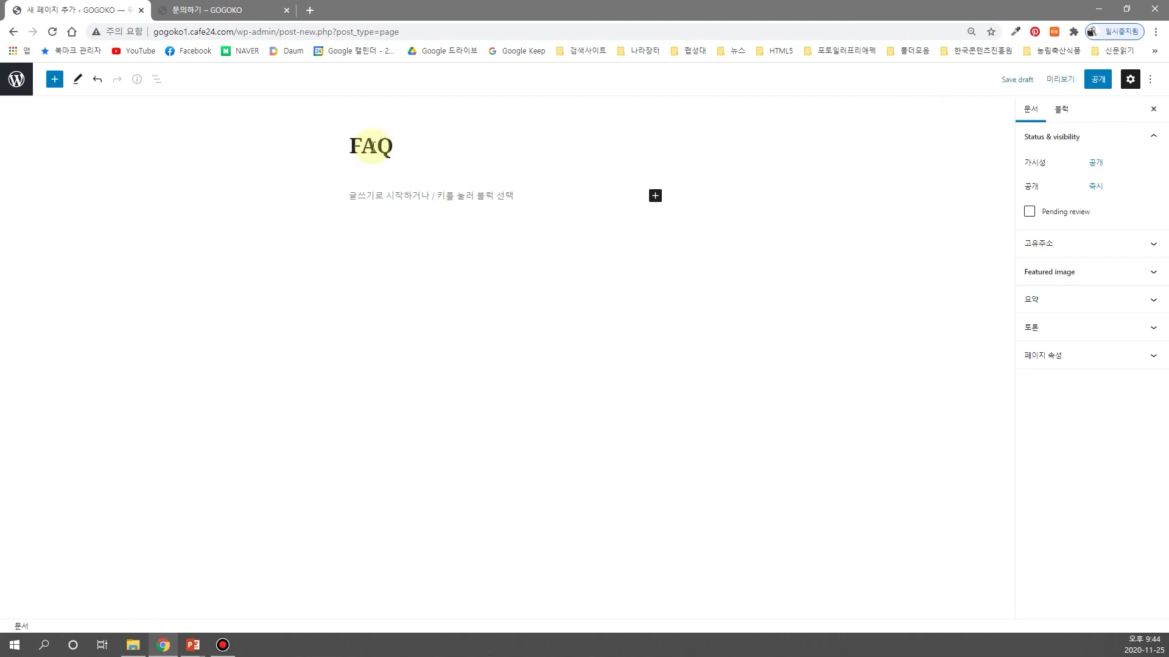
text(2)
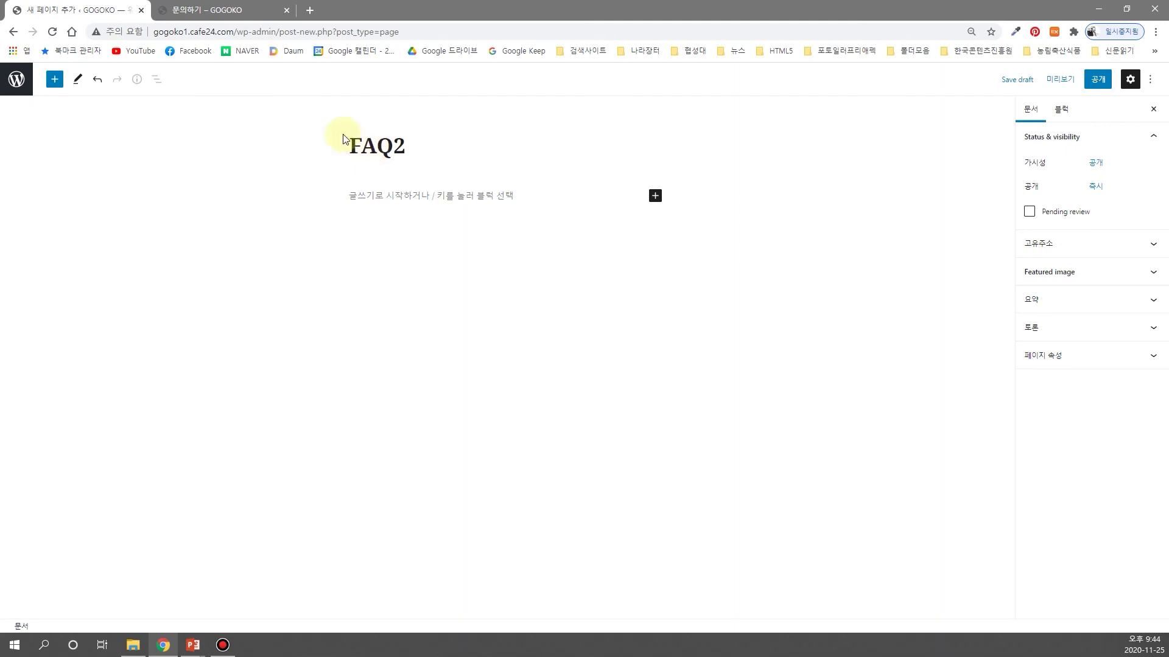
Step: Add a 숏코드 block from the widgets category below the FAQ2 title
click(372, 199)
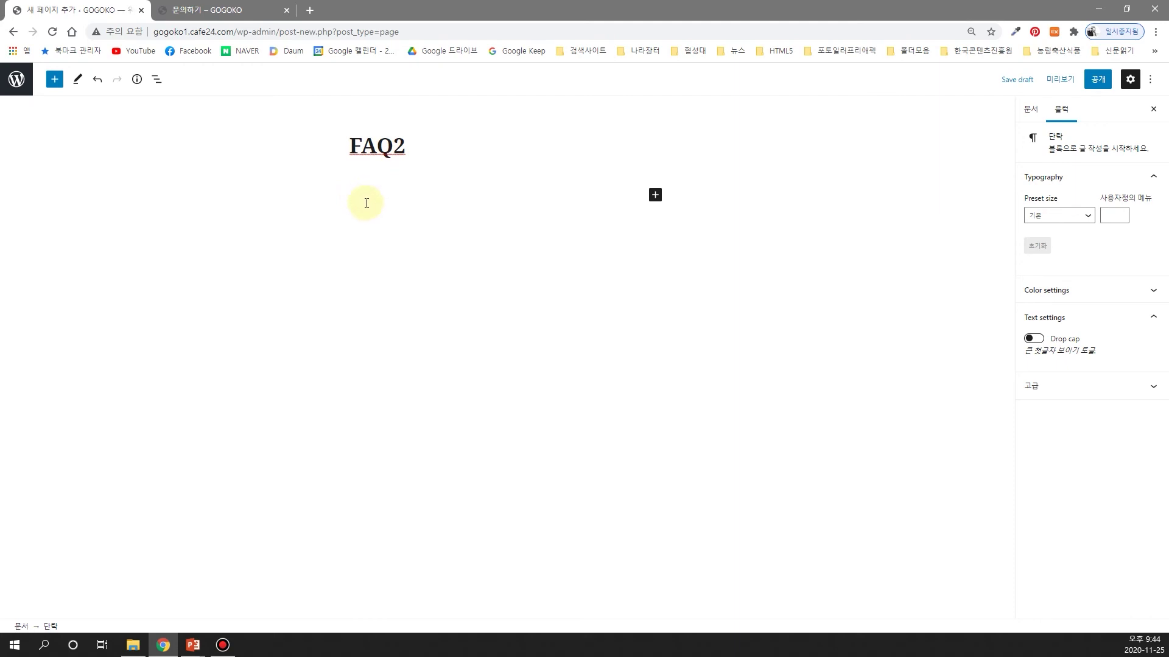
click(60, 80)
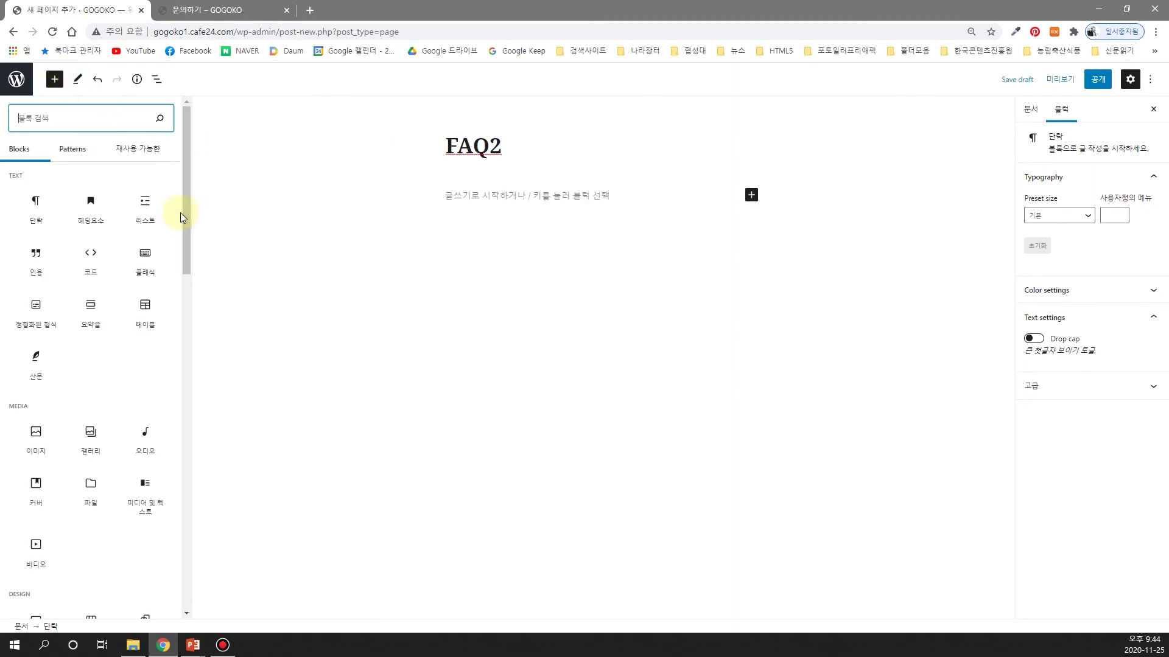
drag(188, 219, 188, 323)
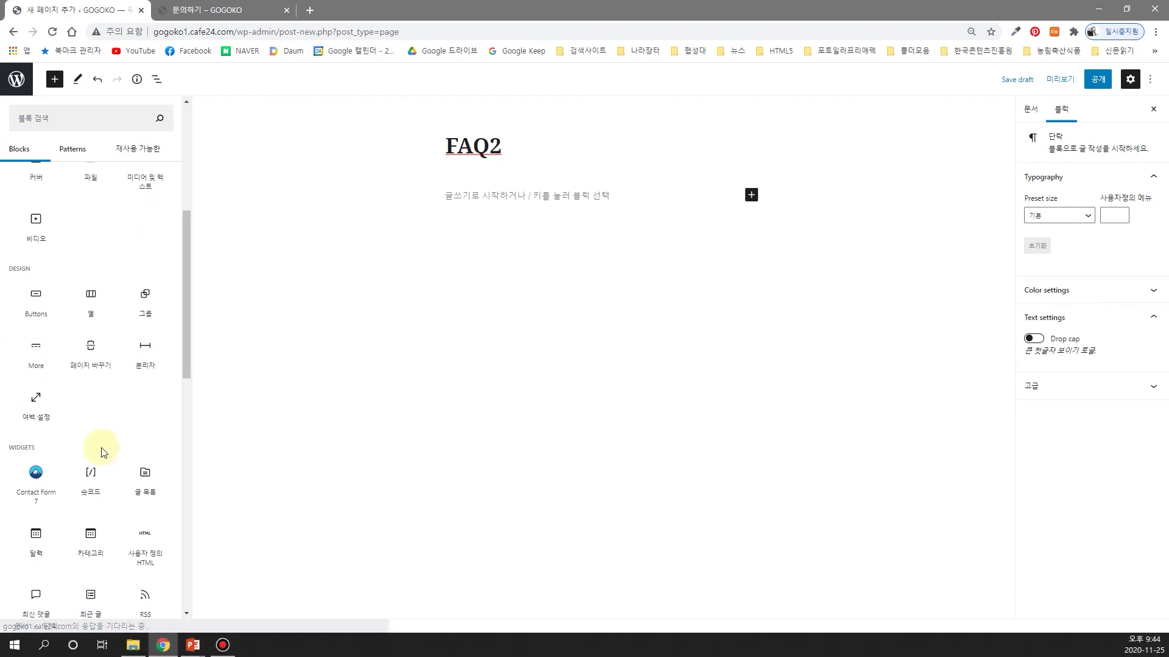
mouse_move(98, 480)
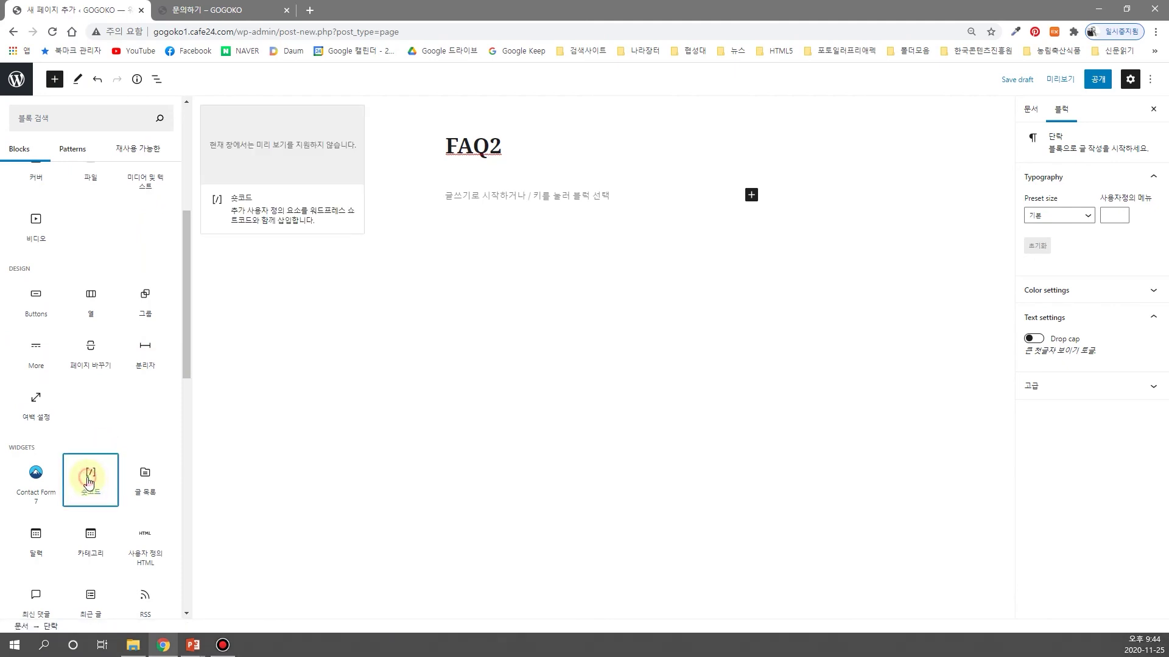
click(91, 483)
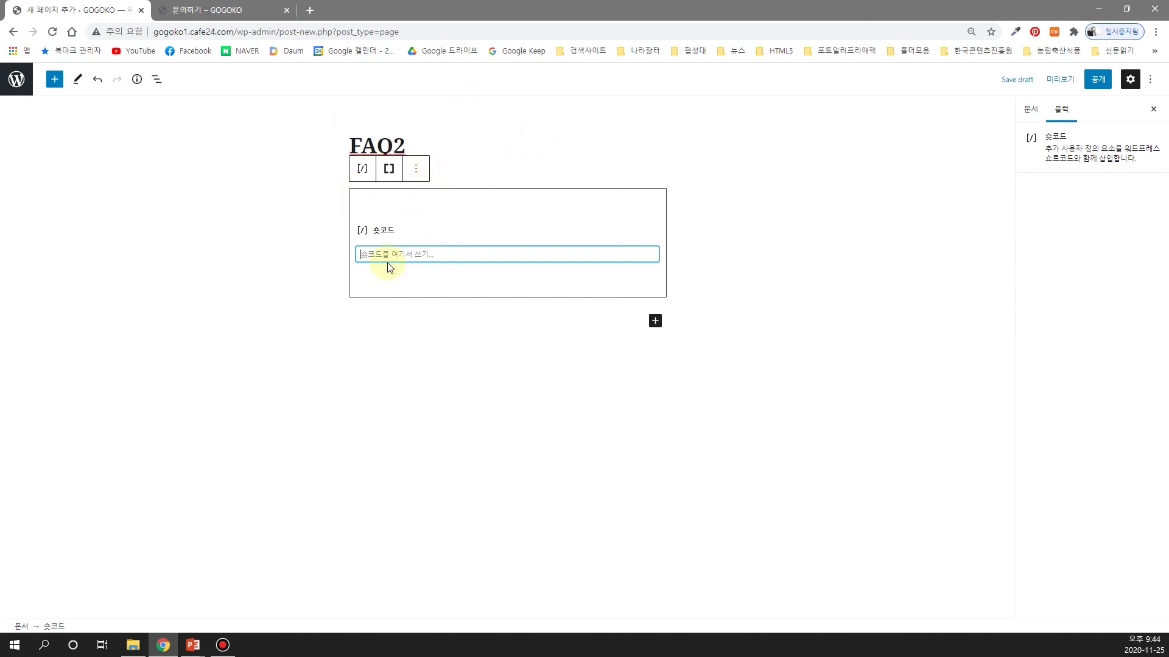
Step: Insert a Heading shortcode of size 16 with the content 궁금하신 사항은 아래 FAQ를 통해서 먼저 살펴보세요 into the 숏코드 block
click(390, 171)
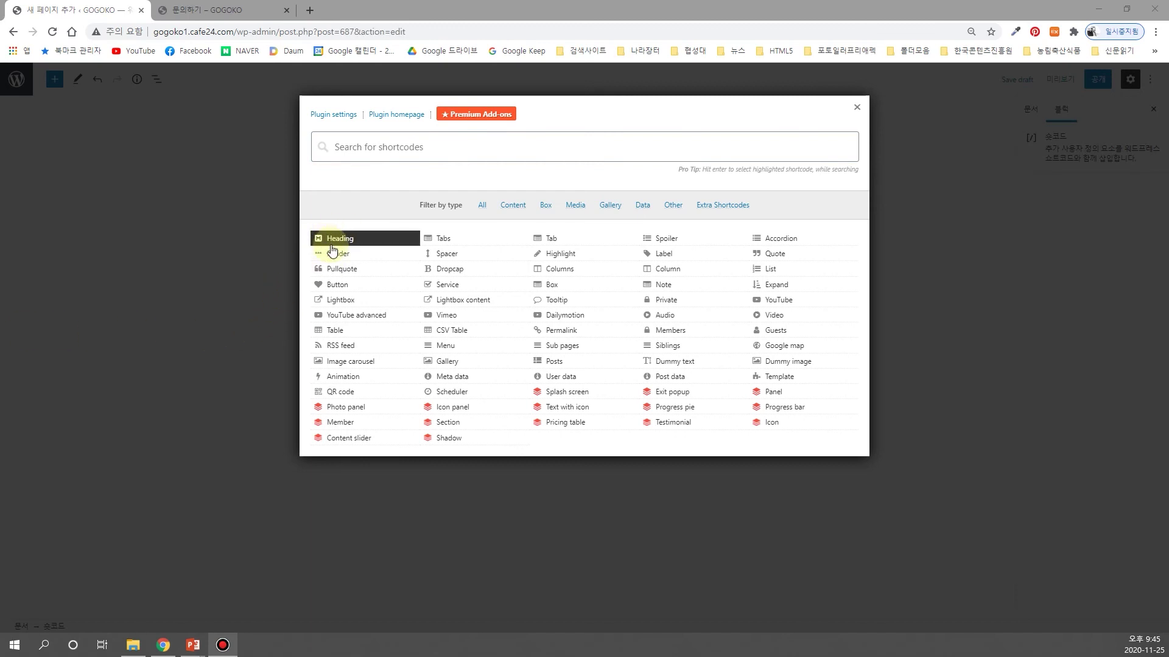
click(350, 243)
click(351, 241)
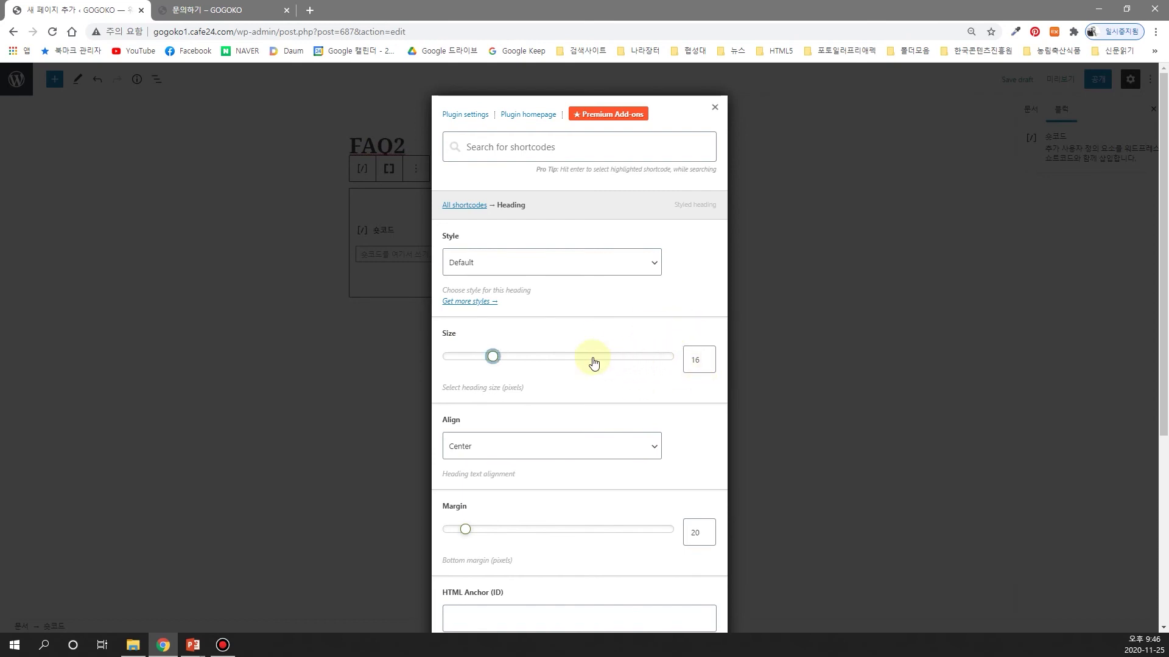
scroll(629, 373, down, 4)
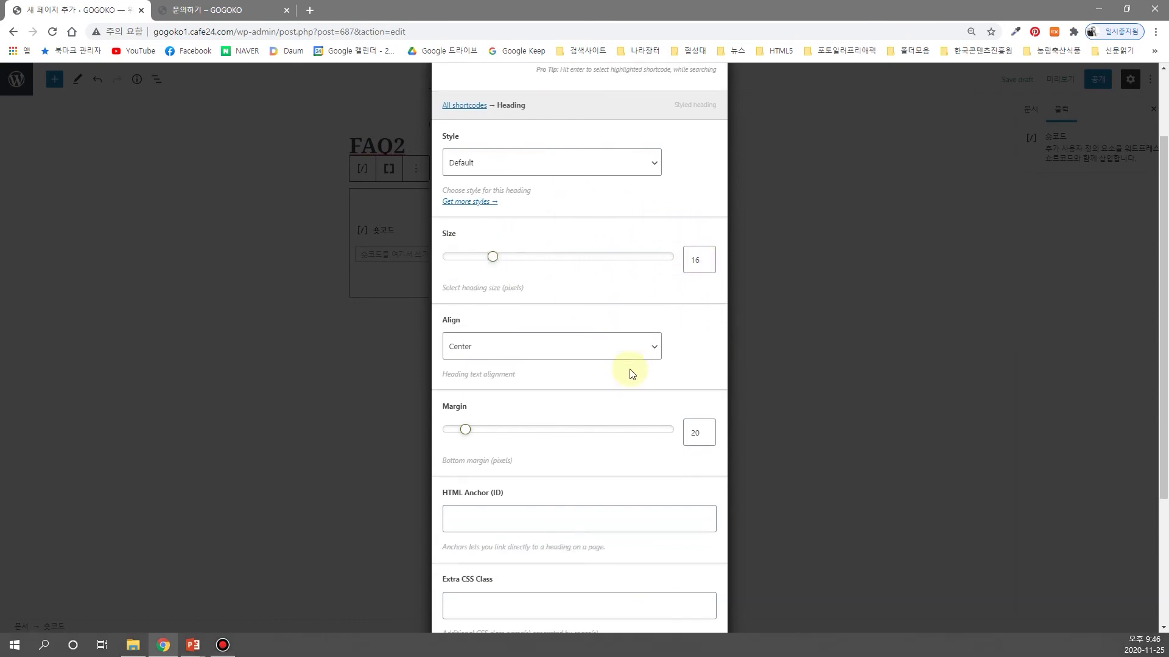
scroll(629, 372, down, 1)
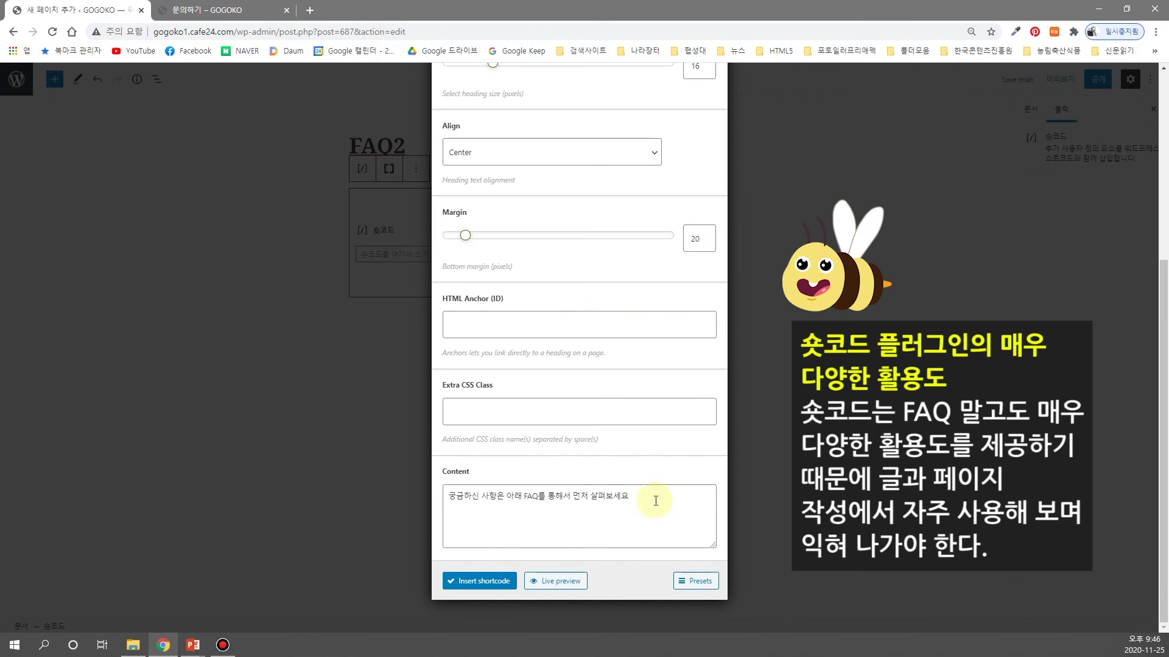
click(629, 497)
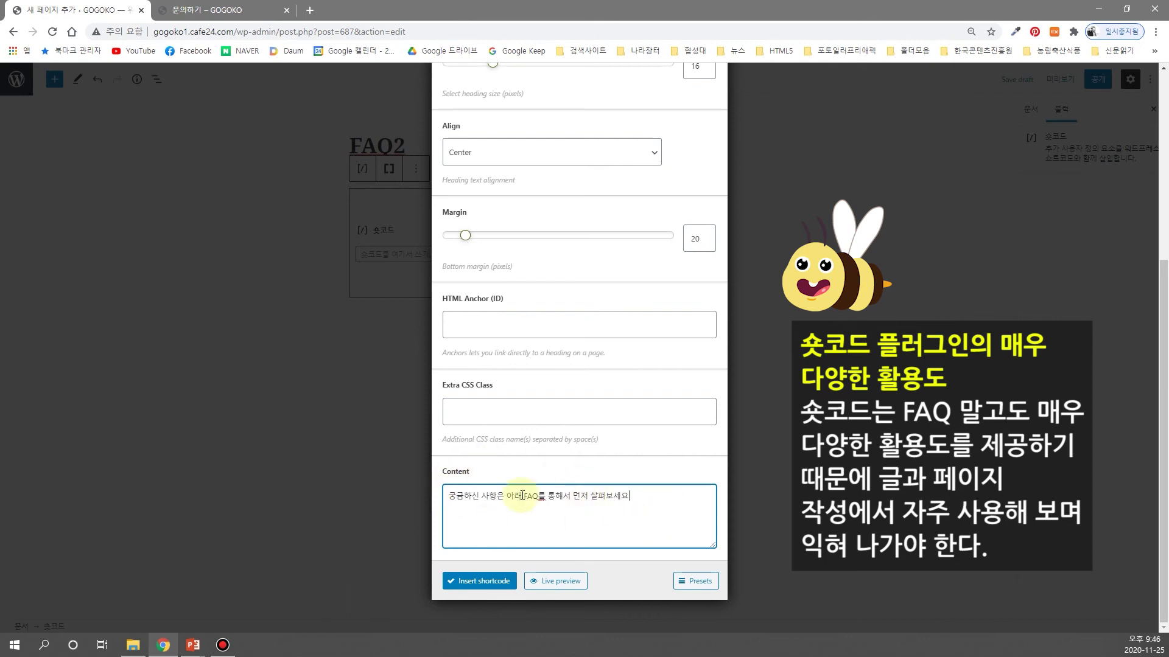
click(481, 582)
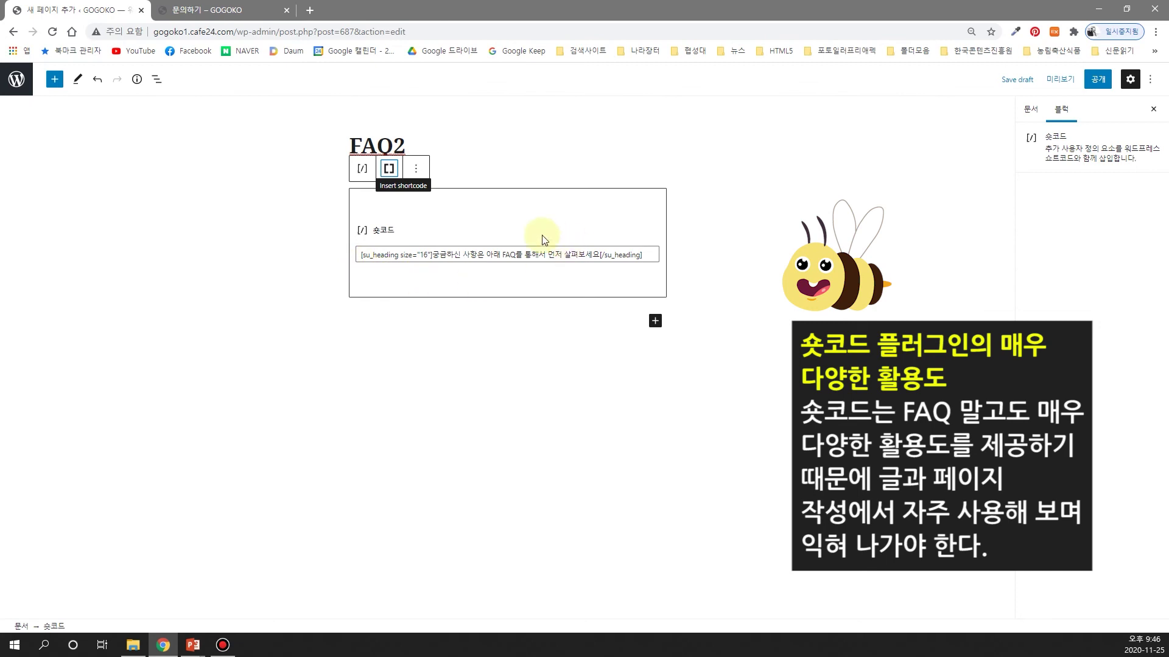
Step: Add a second 숏코드 block beneath the heading shortcode block
click(601, 326)
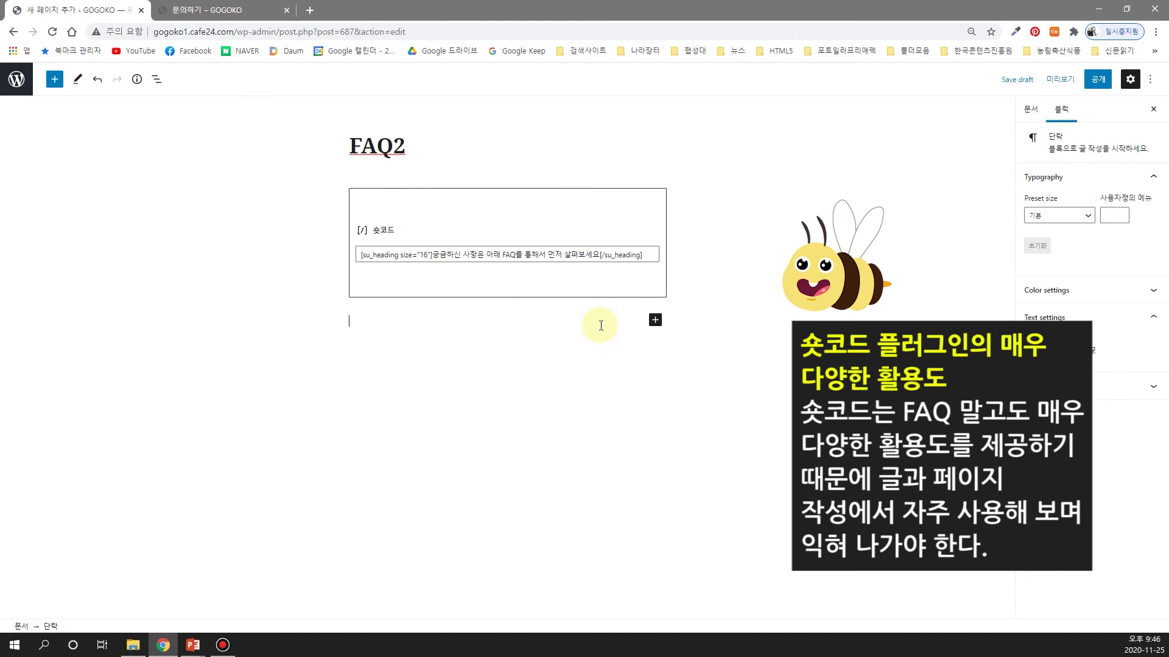
click(655, 321)
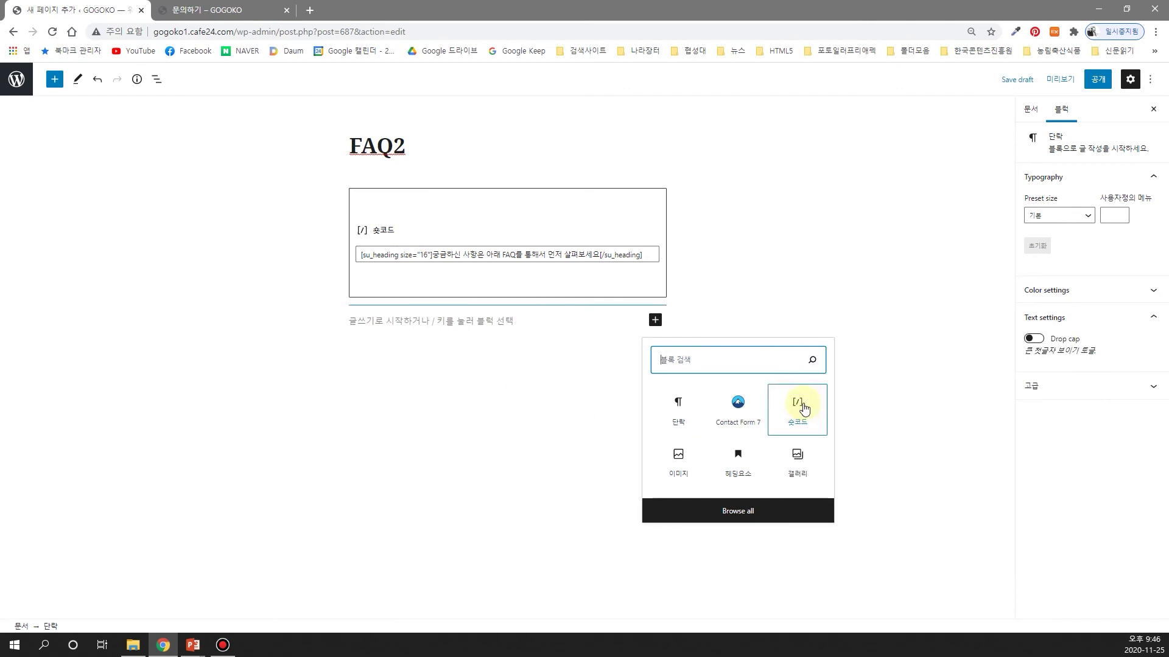
click(803, 408)
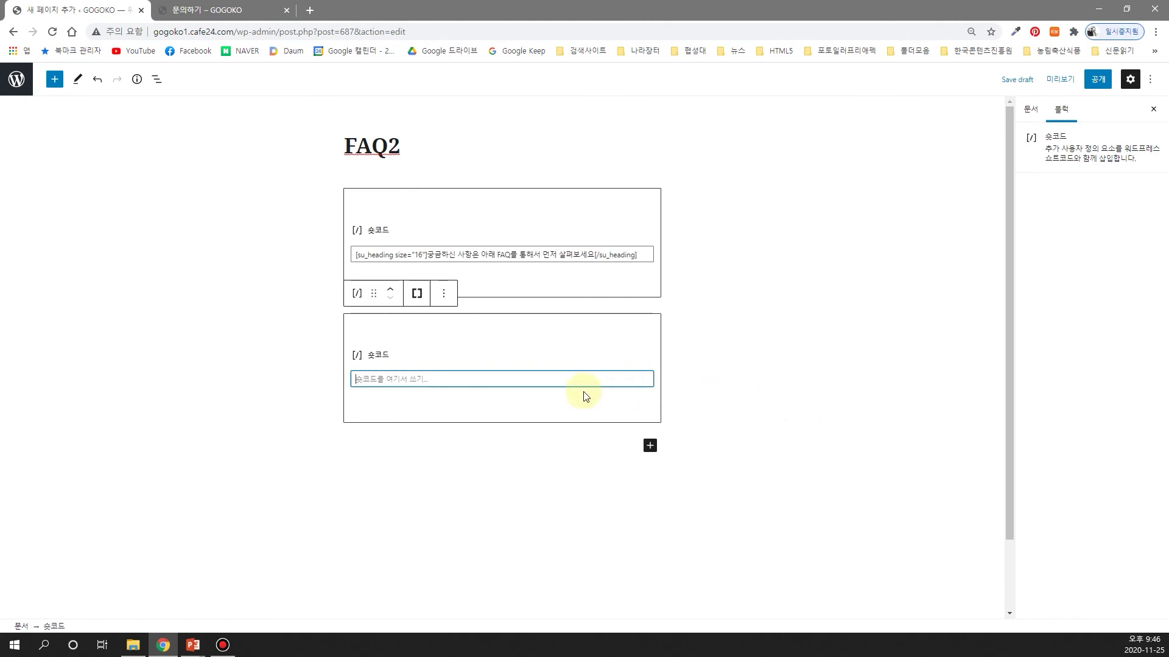
Step: Set up a Tabs shortcode in the second block with tabs 제품관련, 배송관련 and 서비스관련, each reading "제품/배송/서비스 관련 FAQ는 아래를 참고 바랍니다."
click(416, 296)
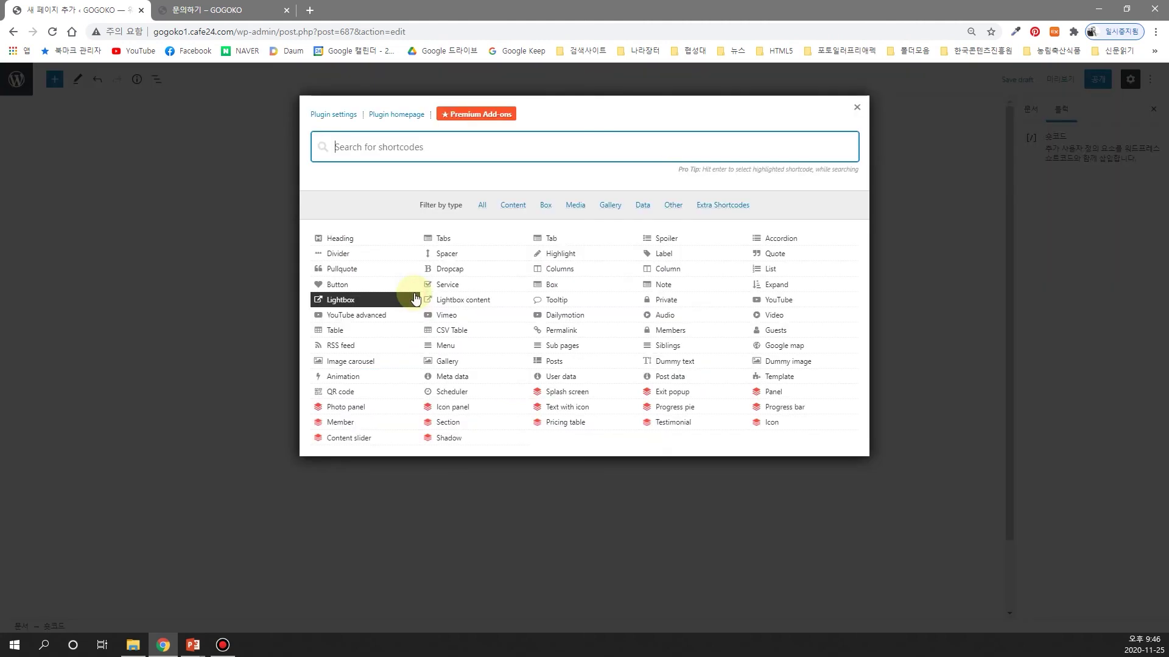
click(450, 237)
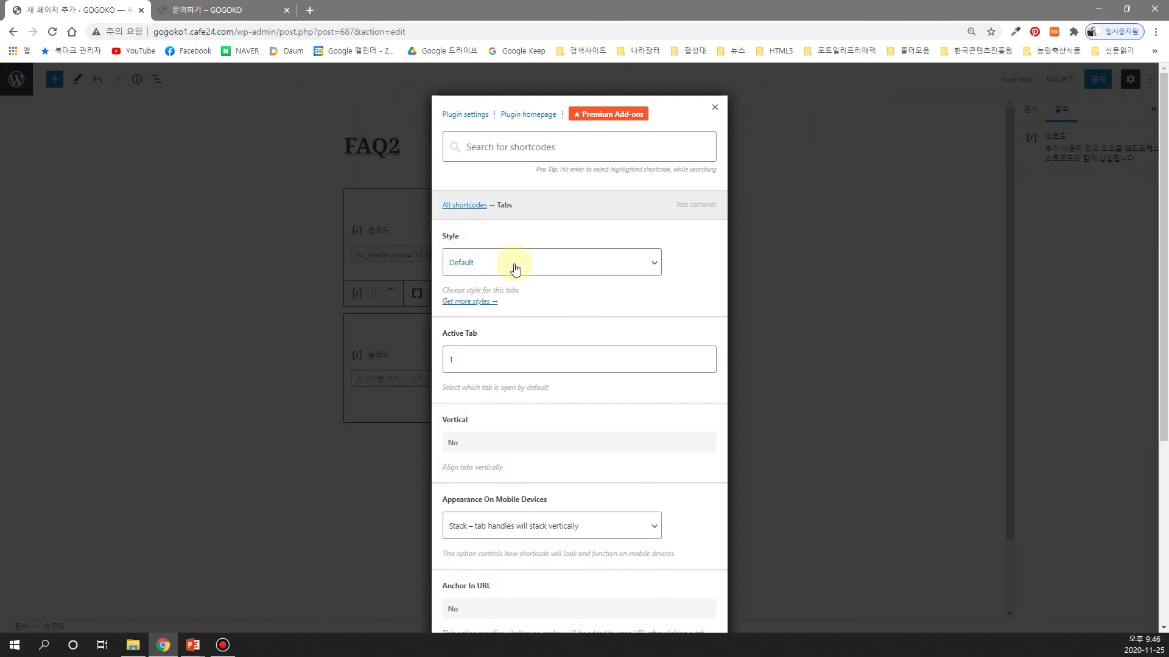
scroll(519, 265, down, 5)
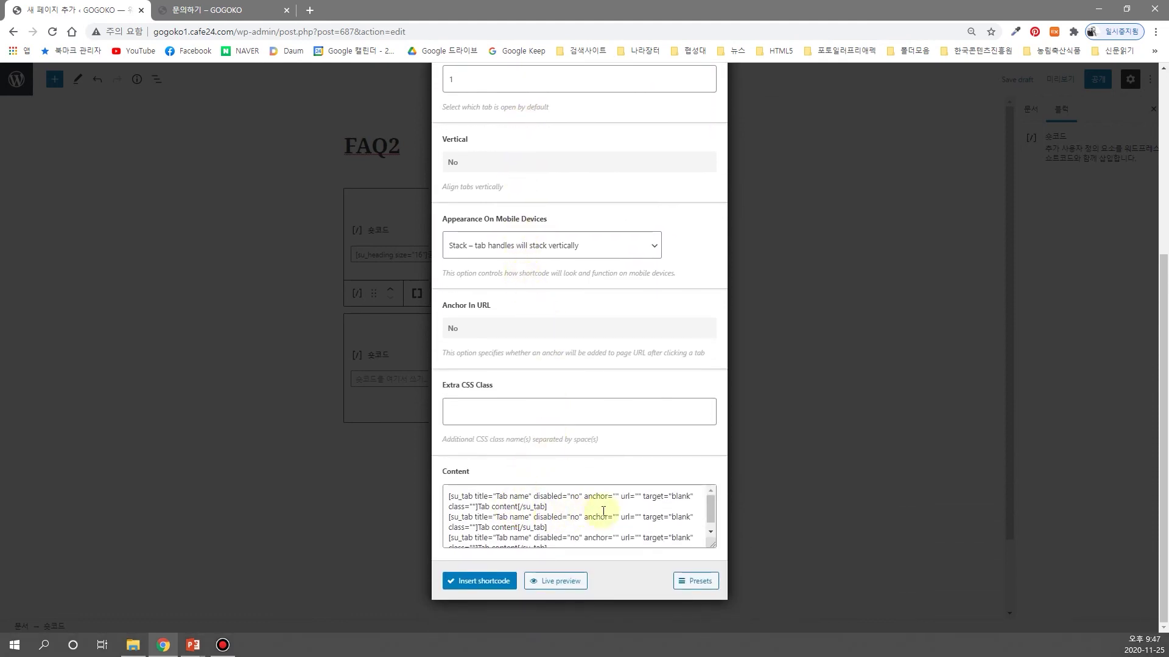
scroll(580, 505, down, 2)
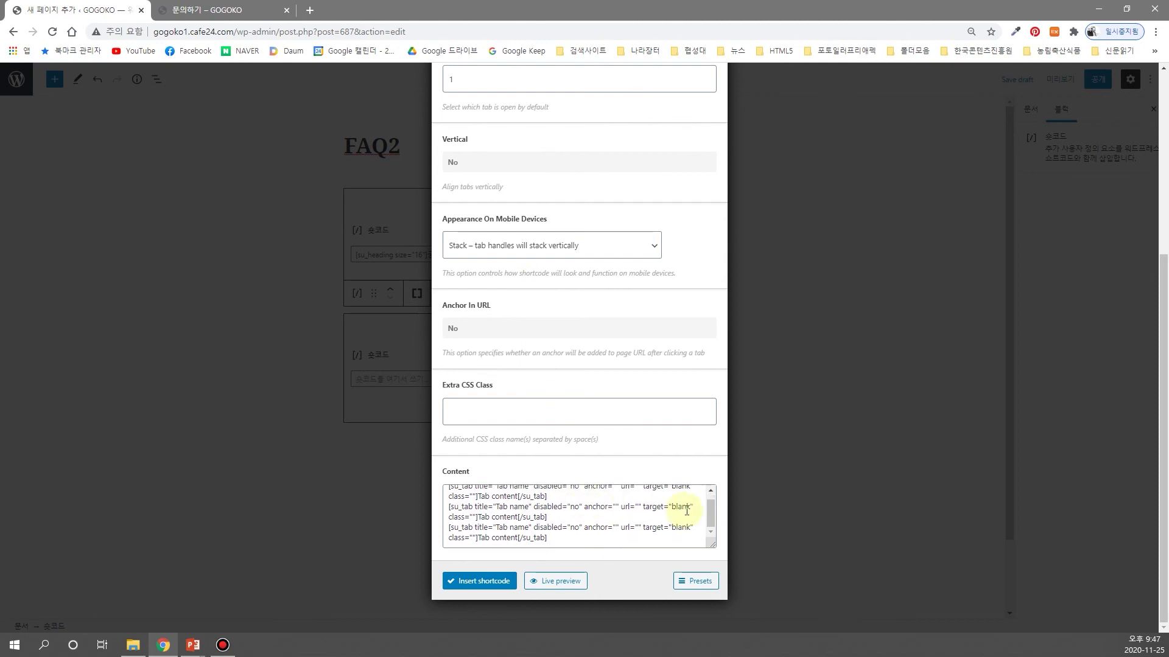
scroll(566, 526, up, 1)
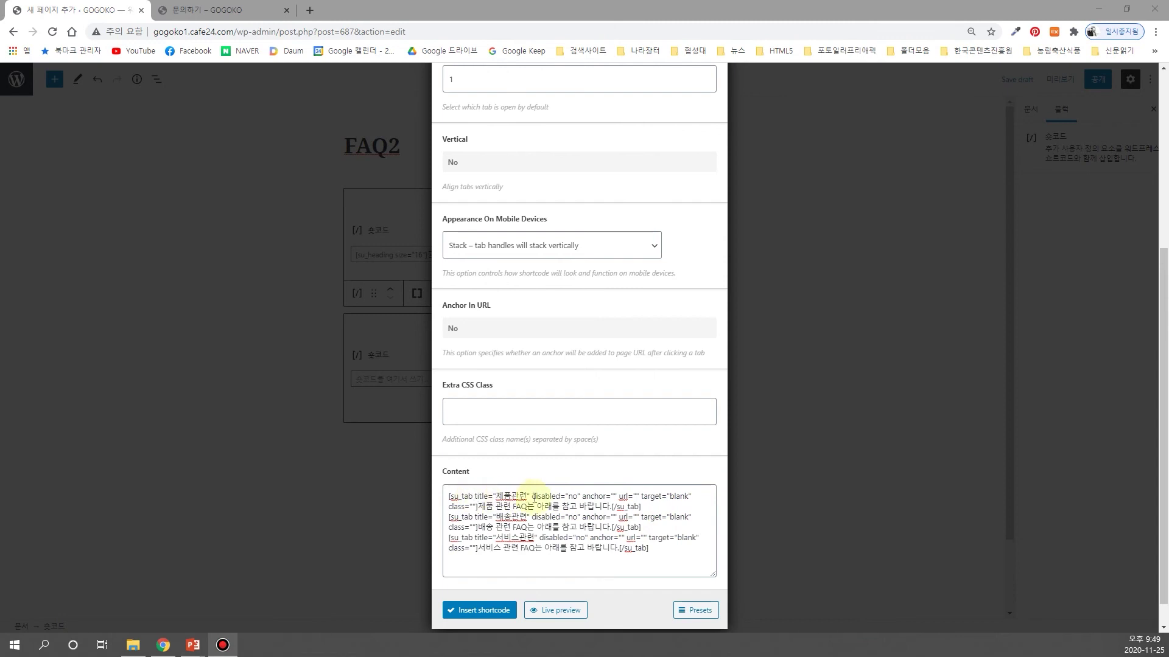
Step: Strip the disabled, anchor, url, target and class attributes from all three su_tab entries and insert the Tabs shortcode
click(533, 497)
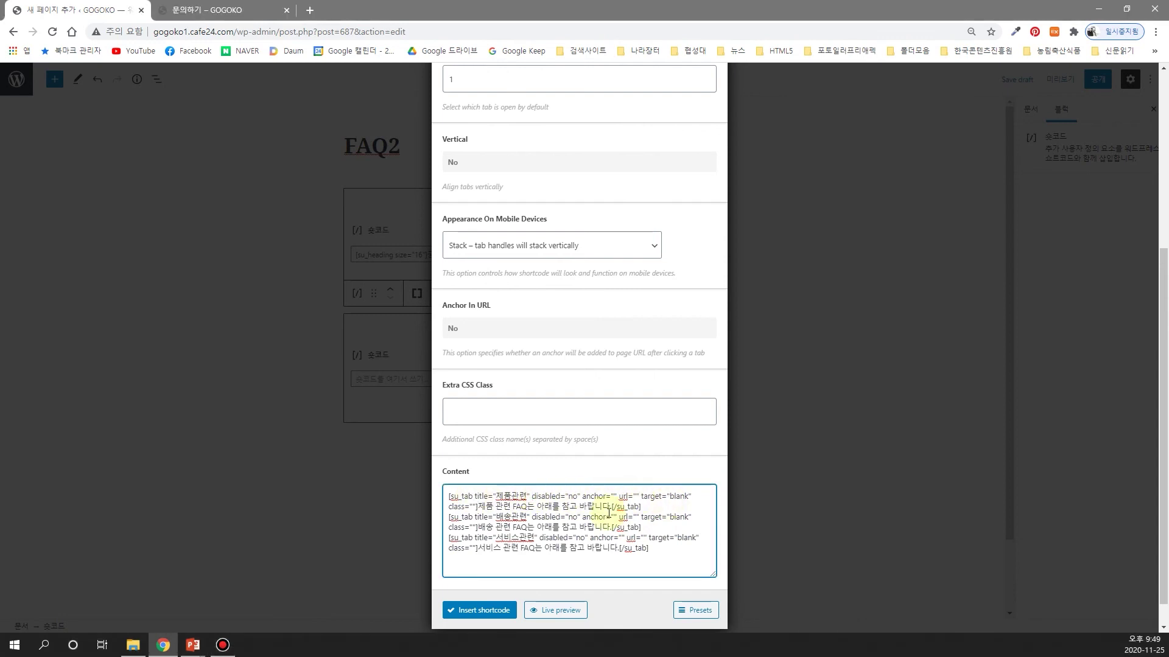
key(shift+Down)
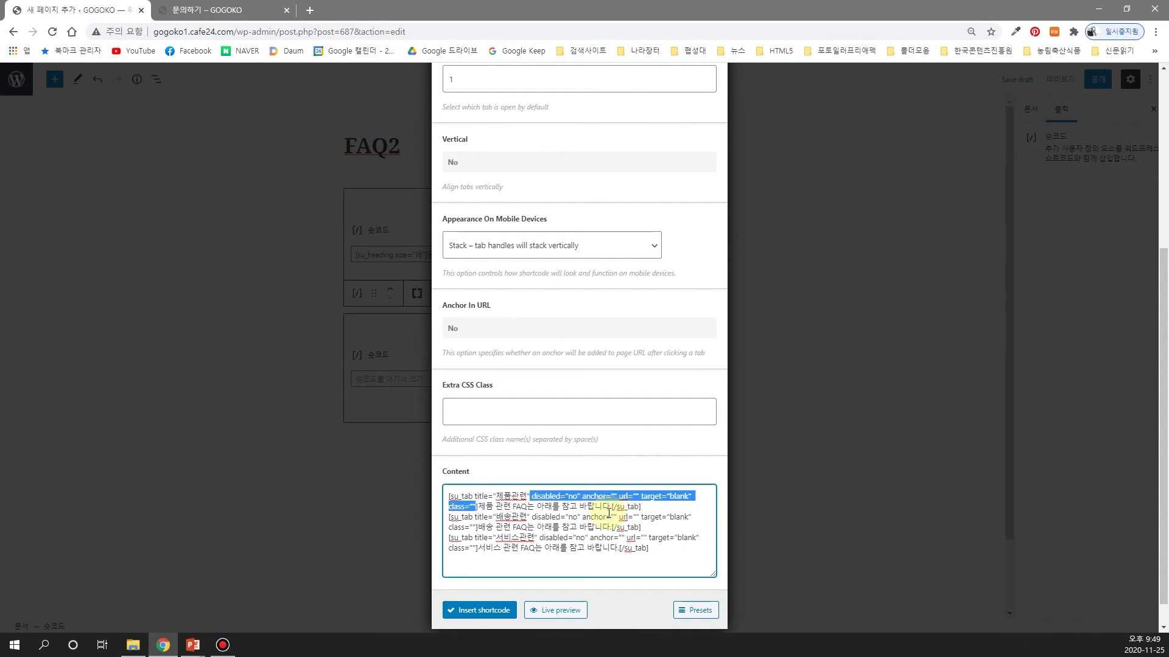
key(BackSpace)
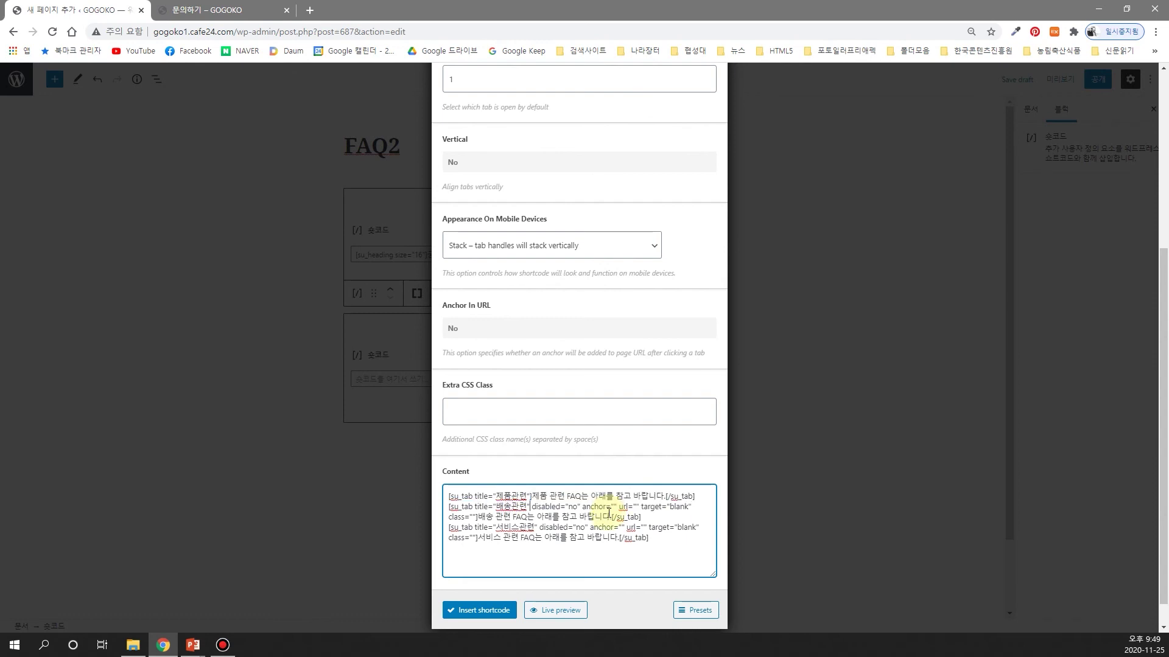
key(shift+Down)
key(shift+Left)
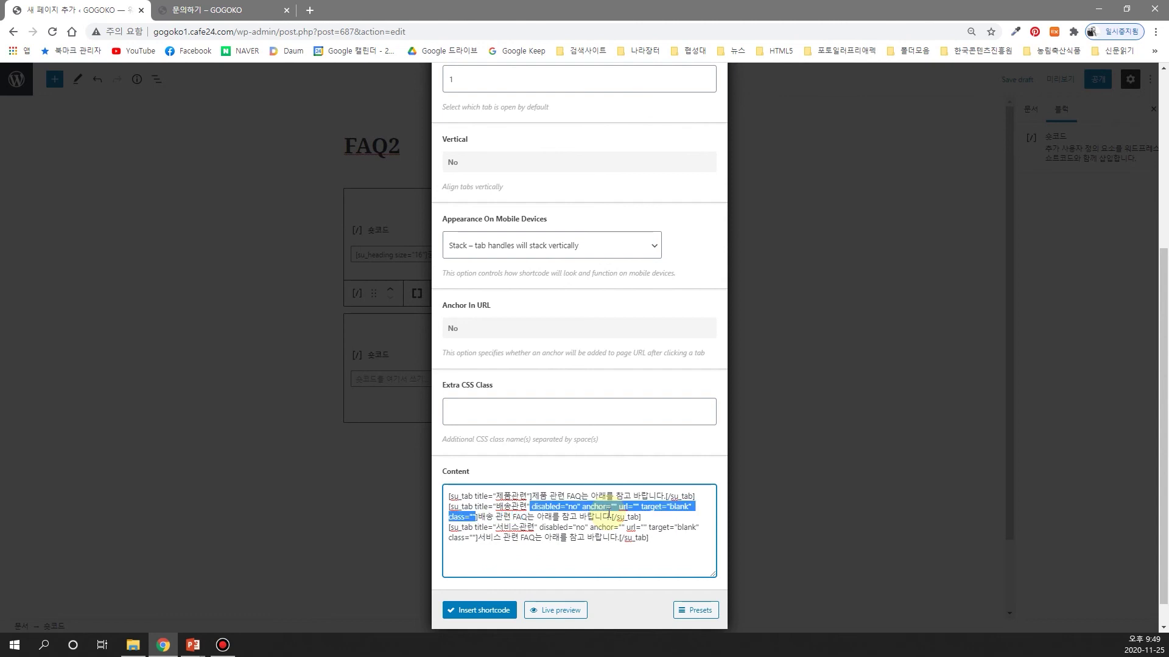
key(BackSpace)
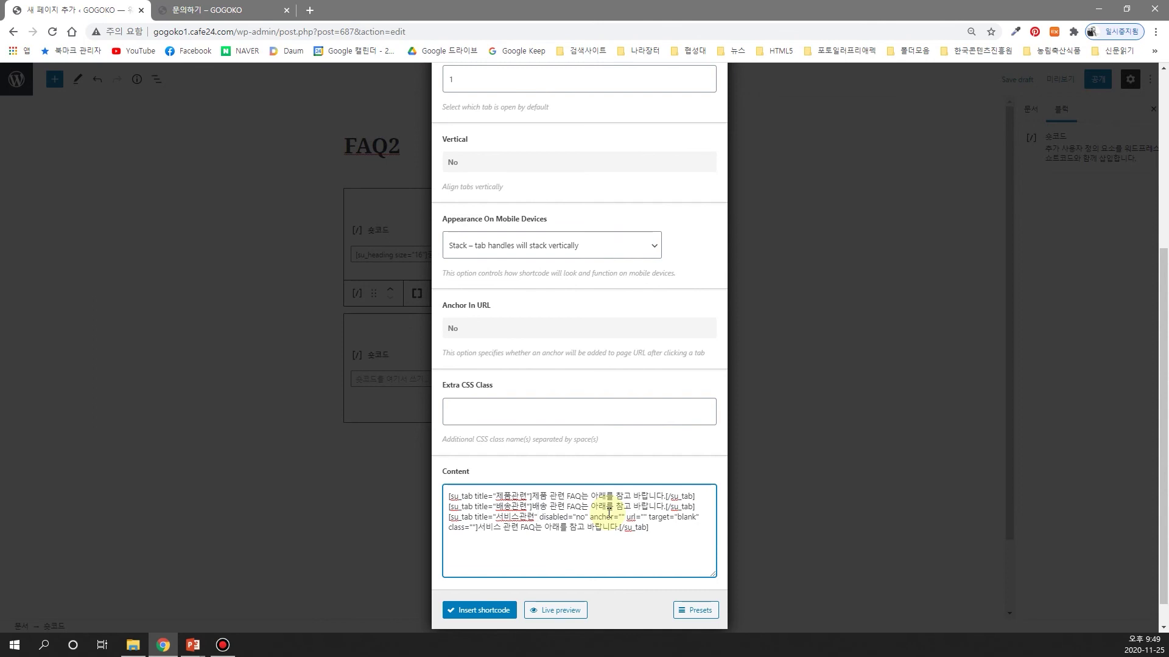
key(shift+Down)
key(shift+Left)
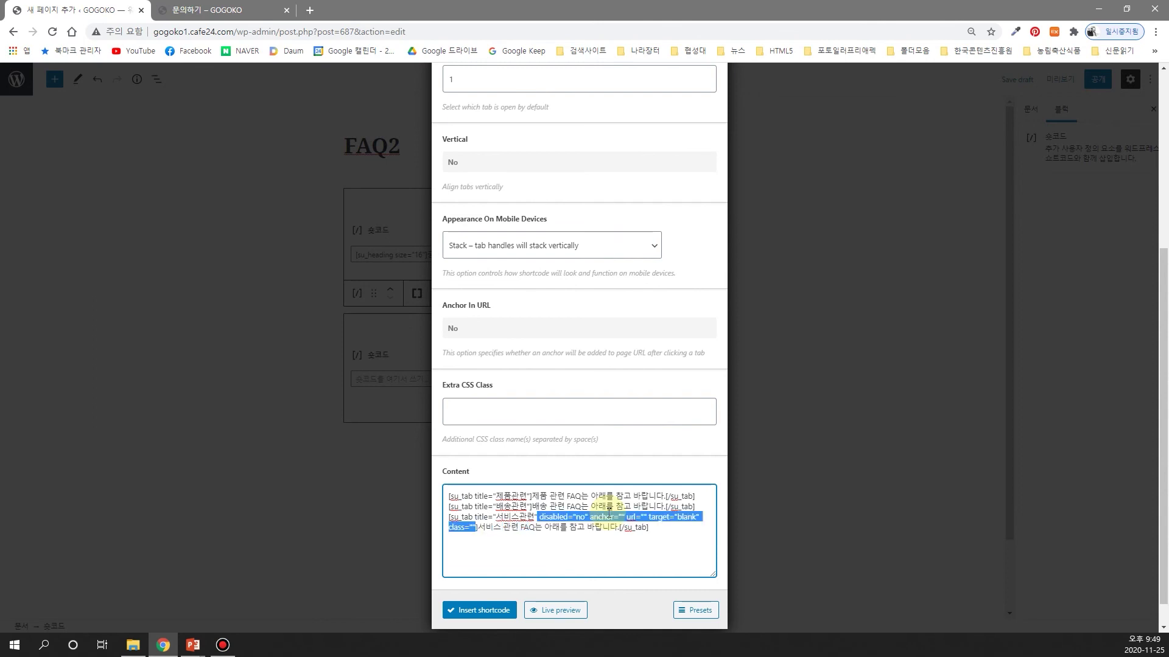
key(BackSpace)
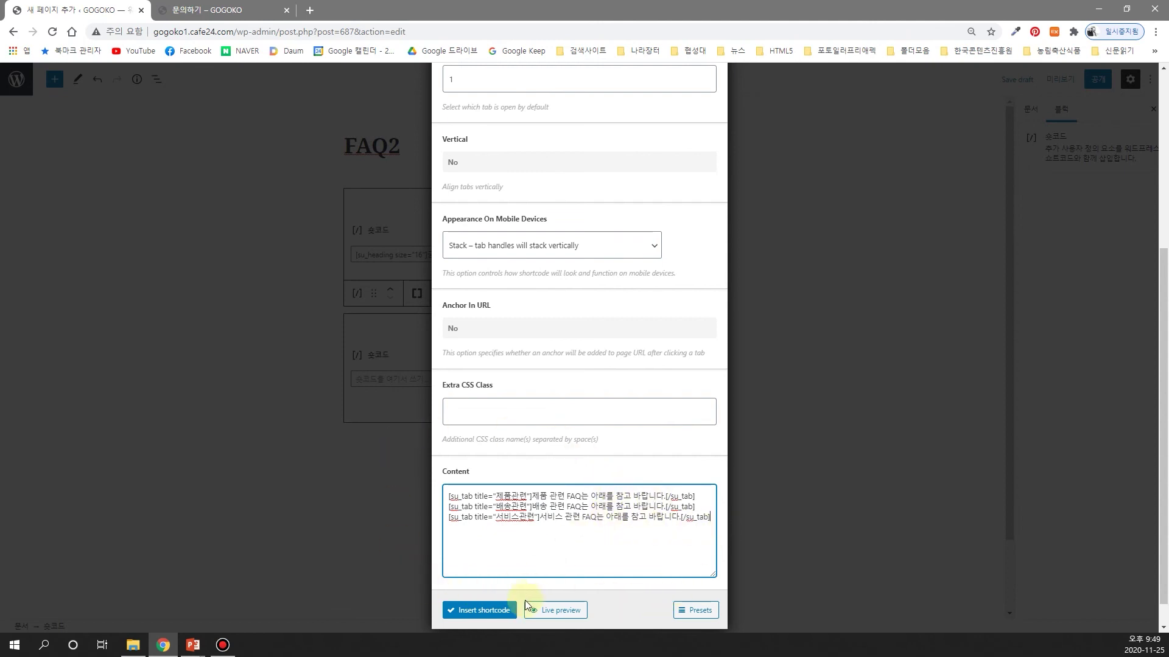
click(493, 610)
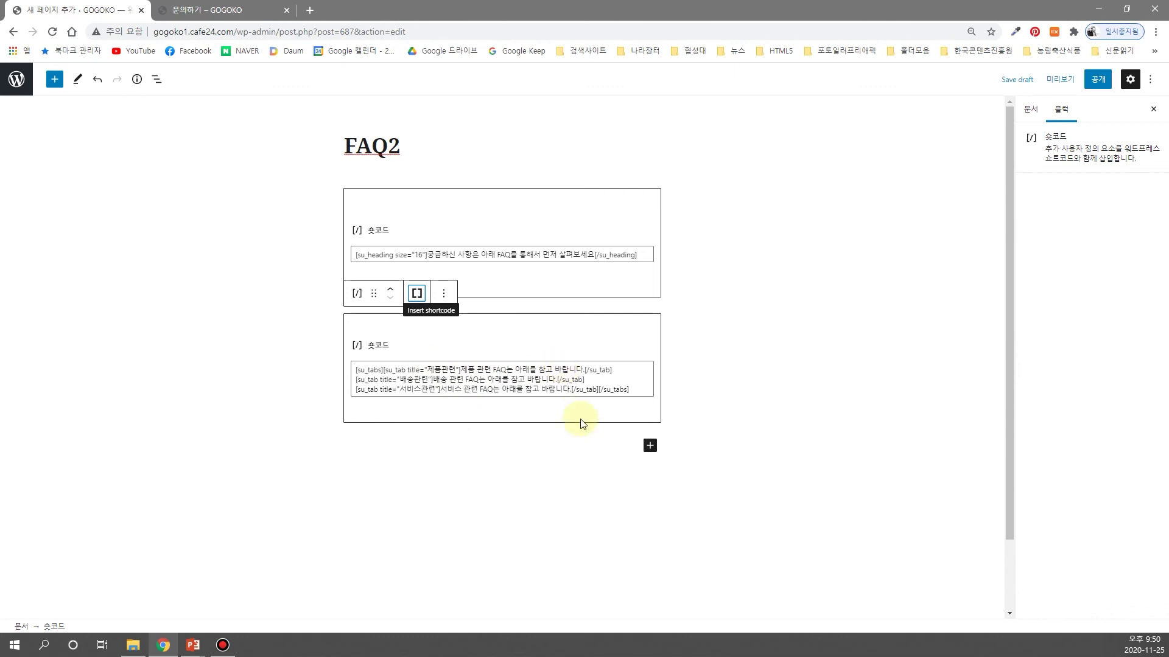
Step: Add a third 숏코드 block below the tabs block and choose the Spoiler shortcode for it
click(649, 447)
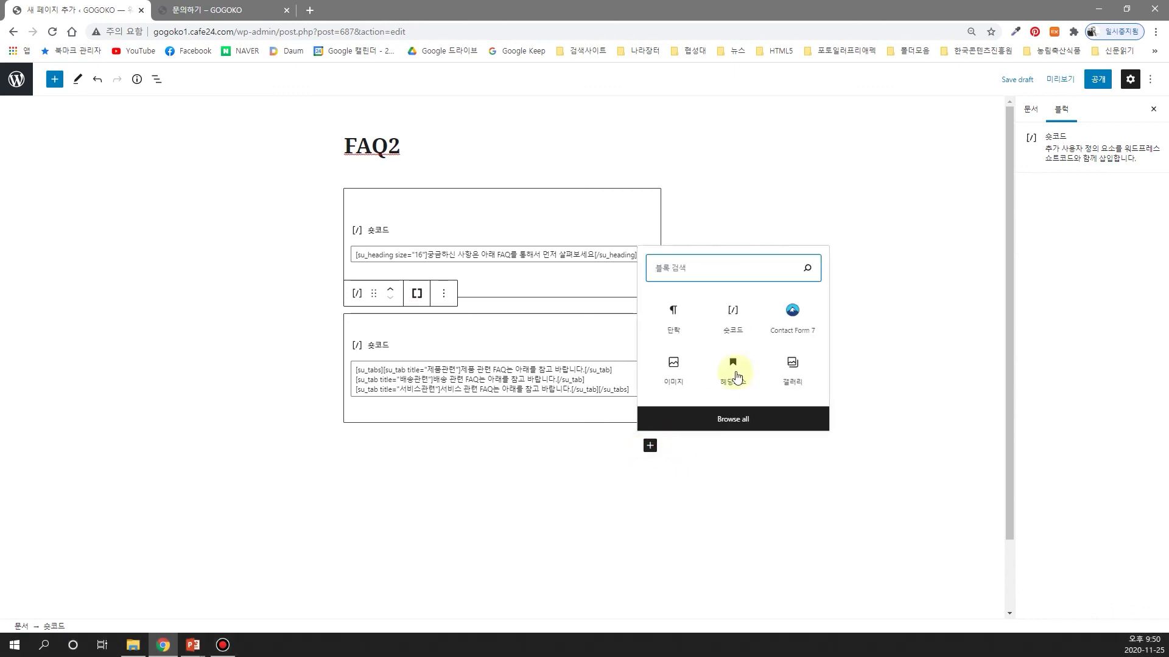
click(732, 318)
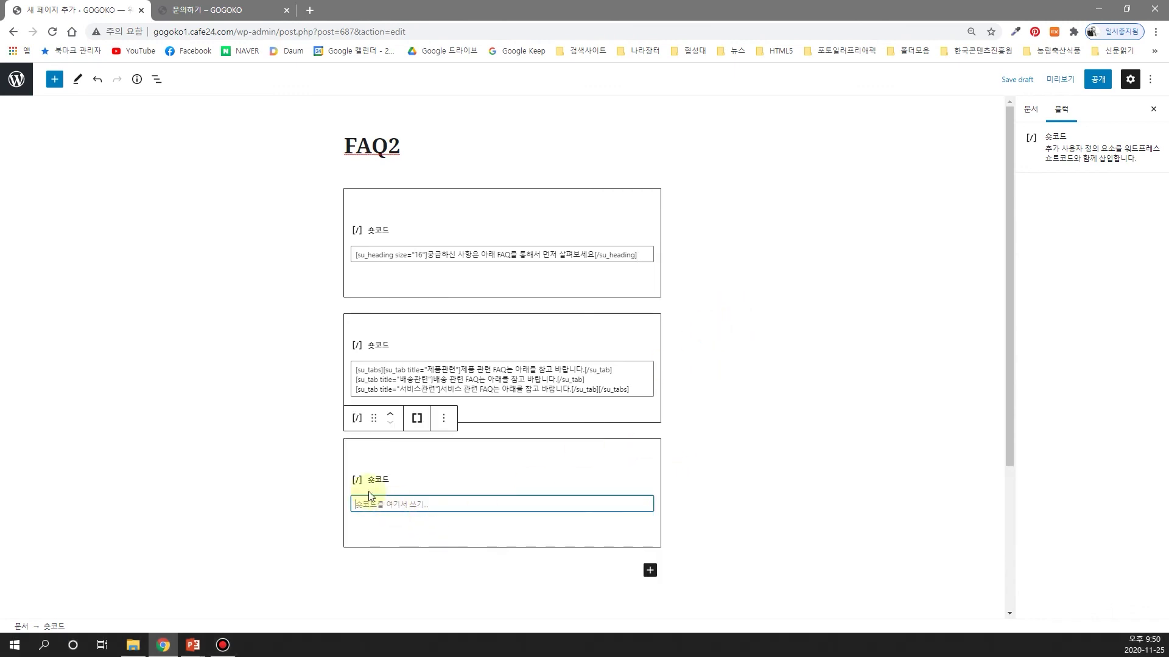
click(416, 418)
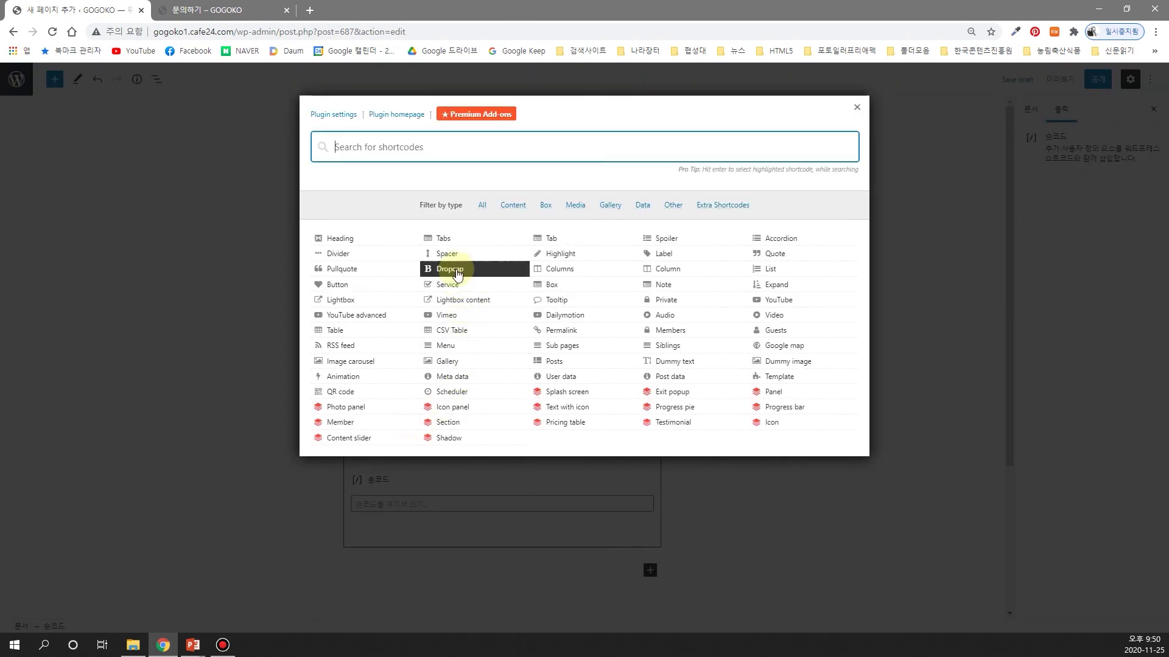
click(659, 238)
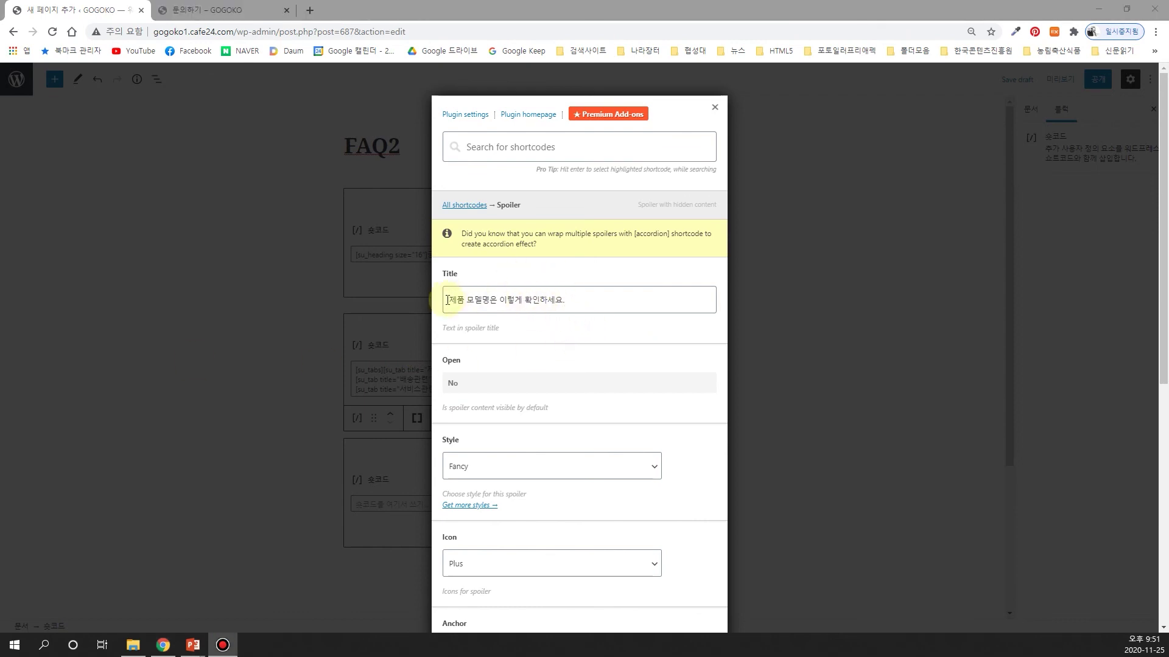
Step: Insert the Fancy-style spoiler titled "제품 모델명은 이렇게 확인하세요." with content "제품의 모델명은 제품 뒷면에 표시되어 있습니다. 제품 모델명은 시리얼 넘버가 있는 오른쪽에 위치해 있습니다."
click(569, 303)
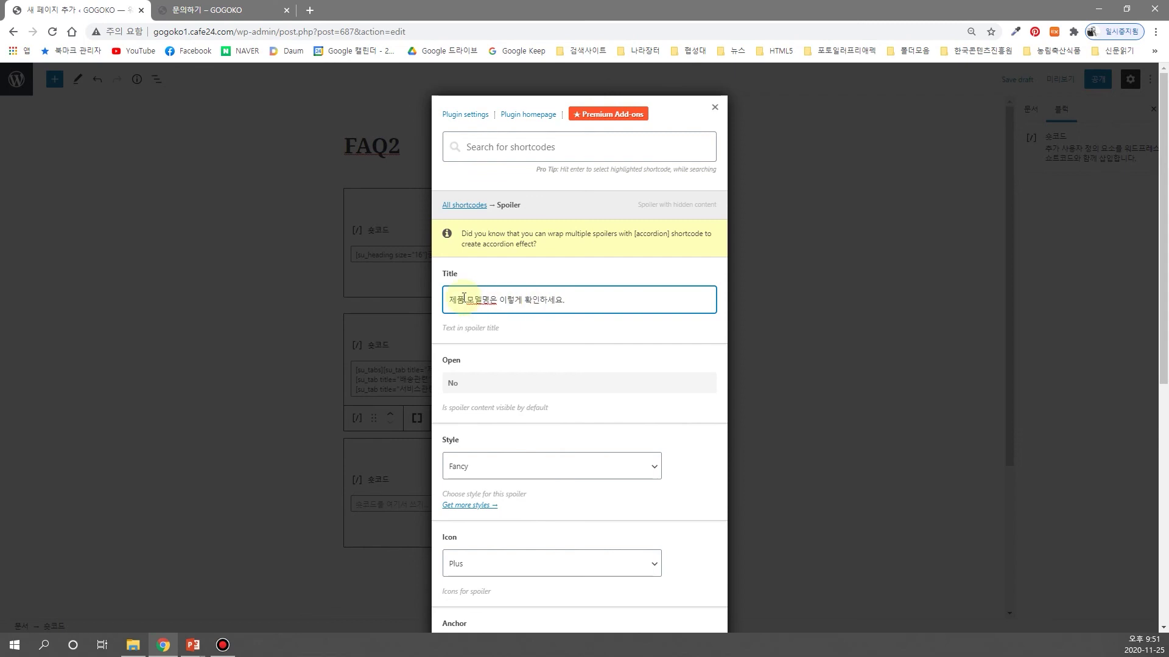
scroll(581, 383, down, 7)
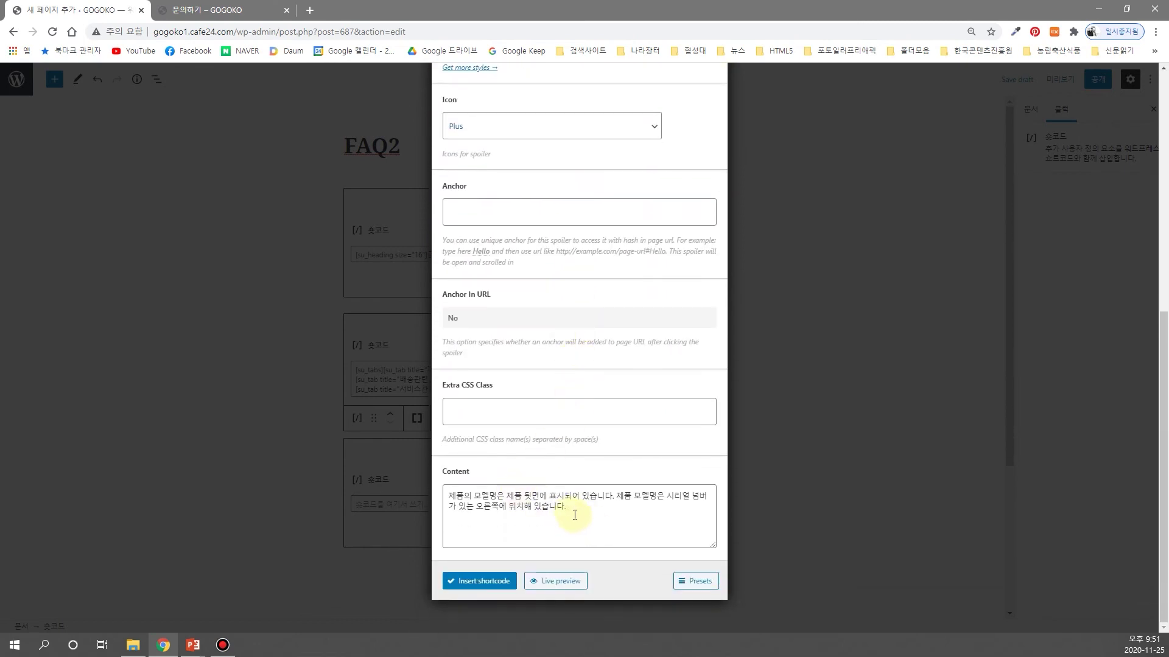
click(605, 515)
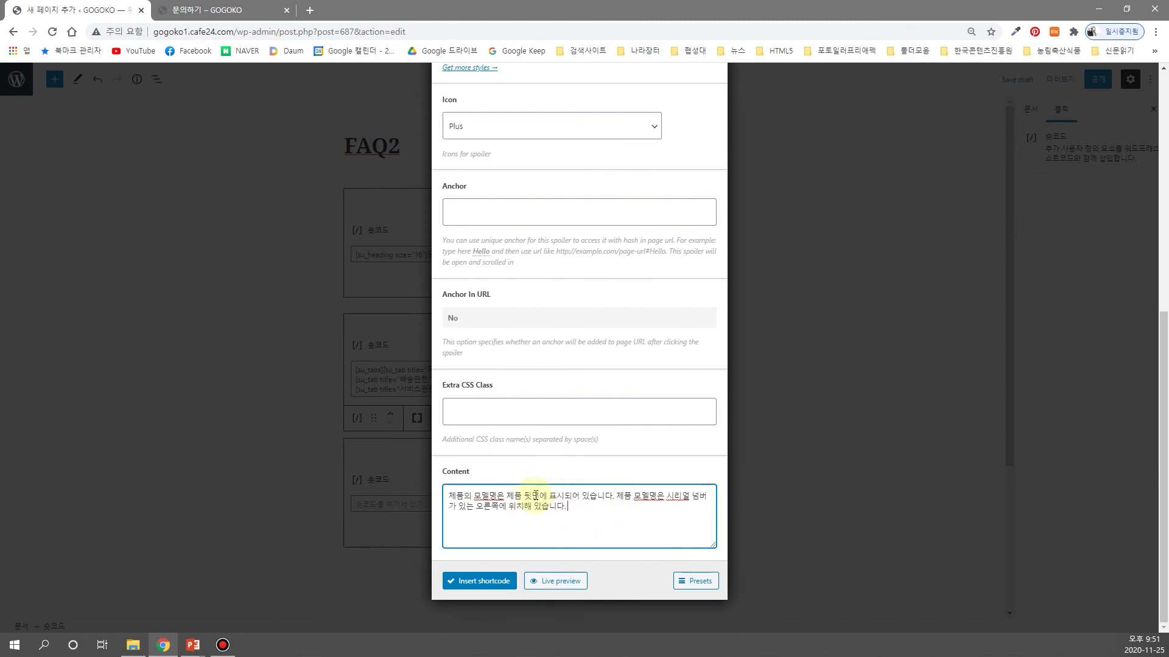
click(483, 582)
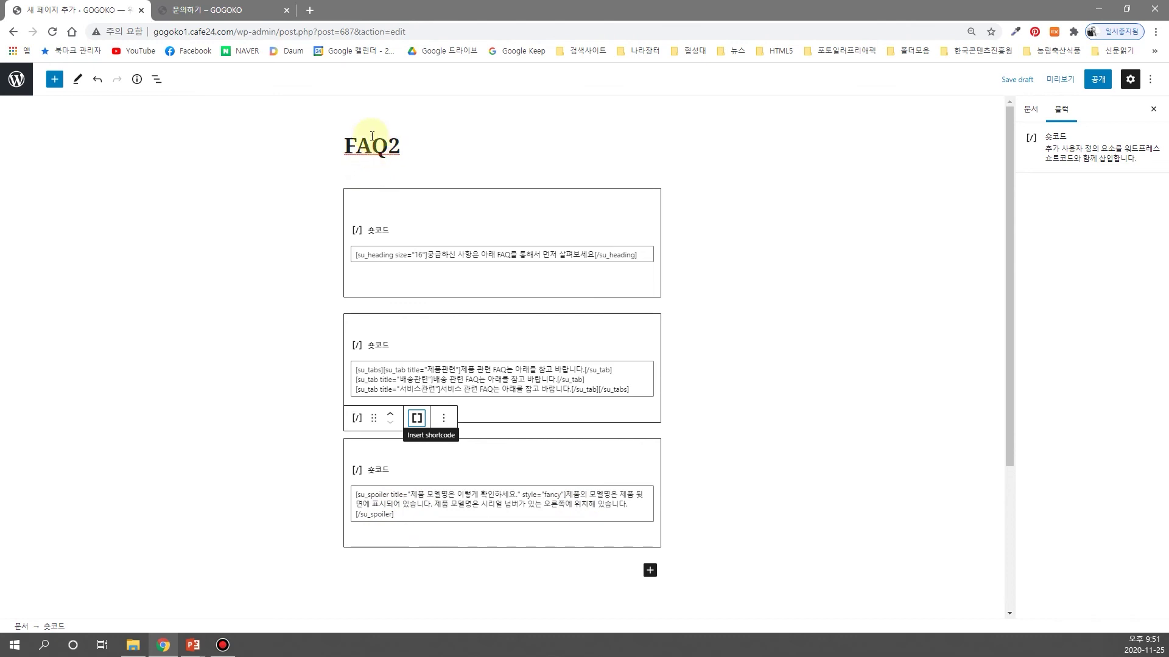
Step: Publish the FAQ2 page and return to the admin page list
click(1100, 80)
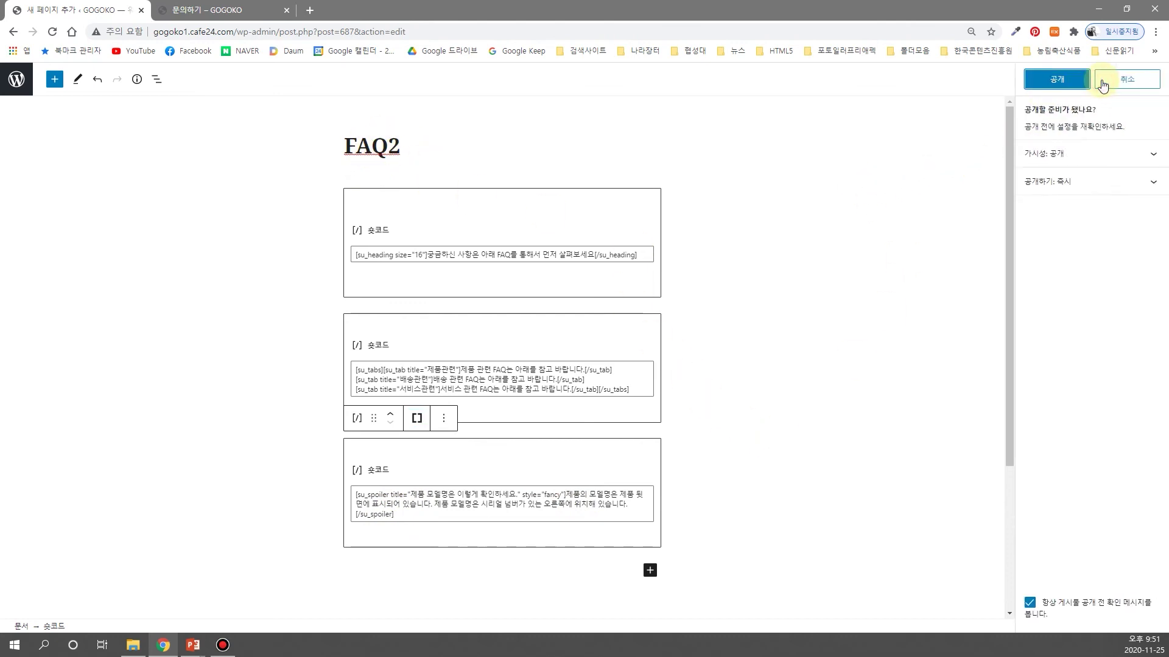
click(1056, 82)
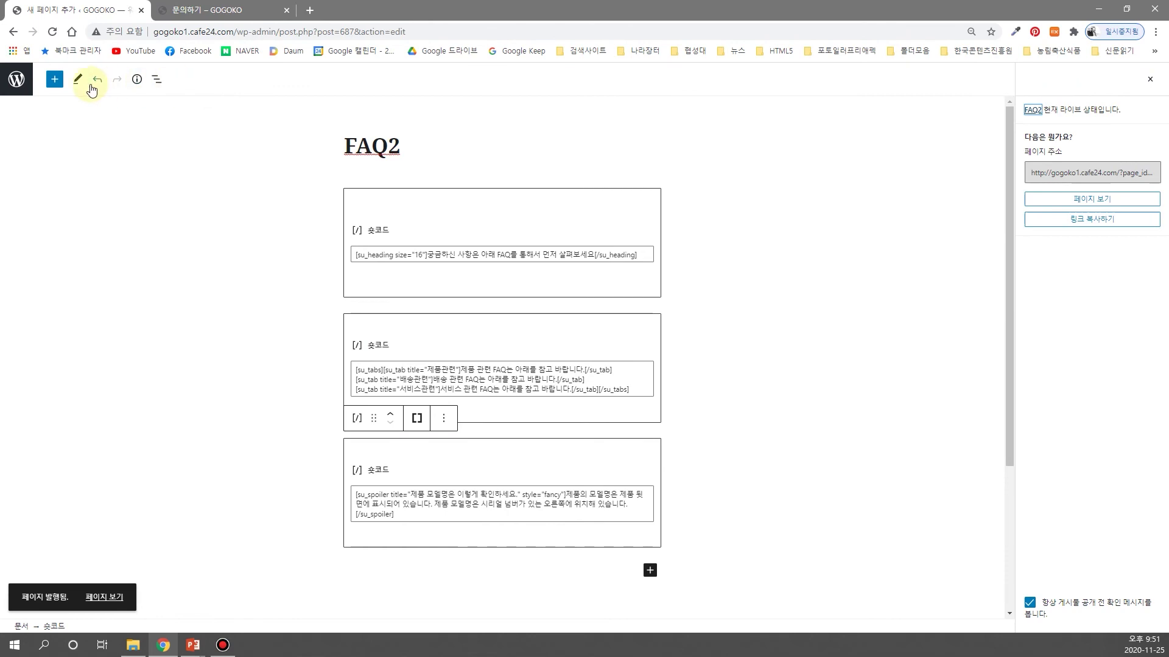
click(18, 79)
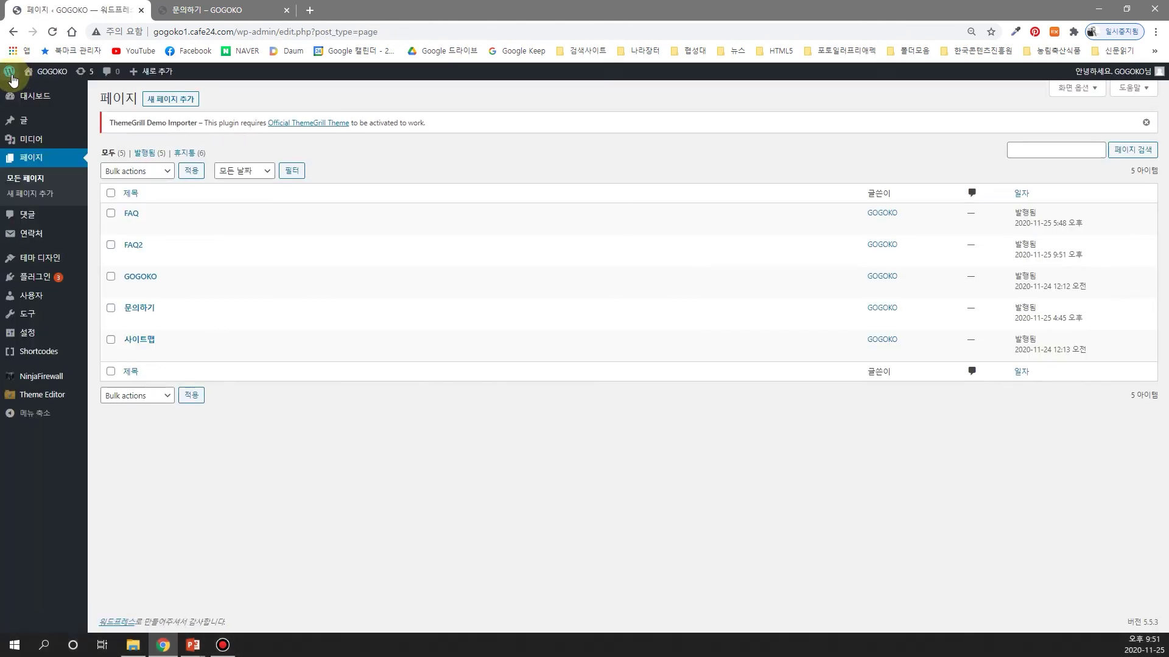
Step: View the published FAQ2 page and expand its product model name spoiler
mouse_move(132, 253)
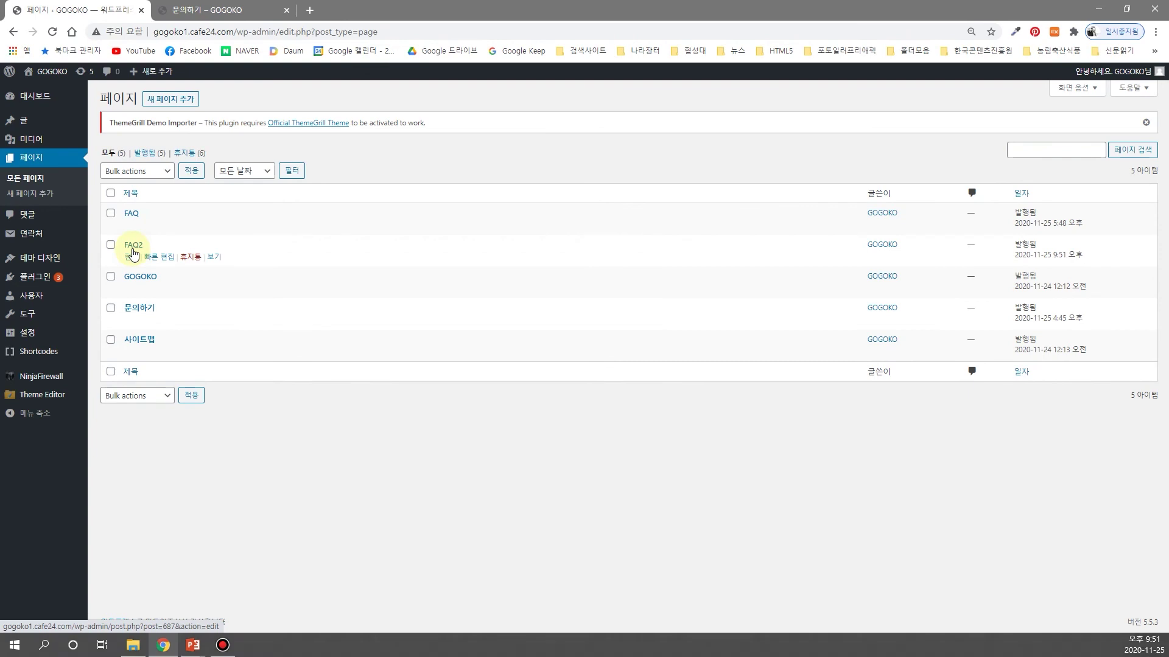
click(214, 257)
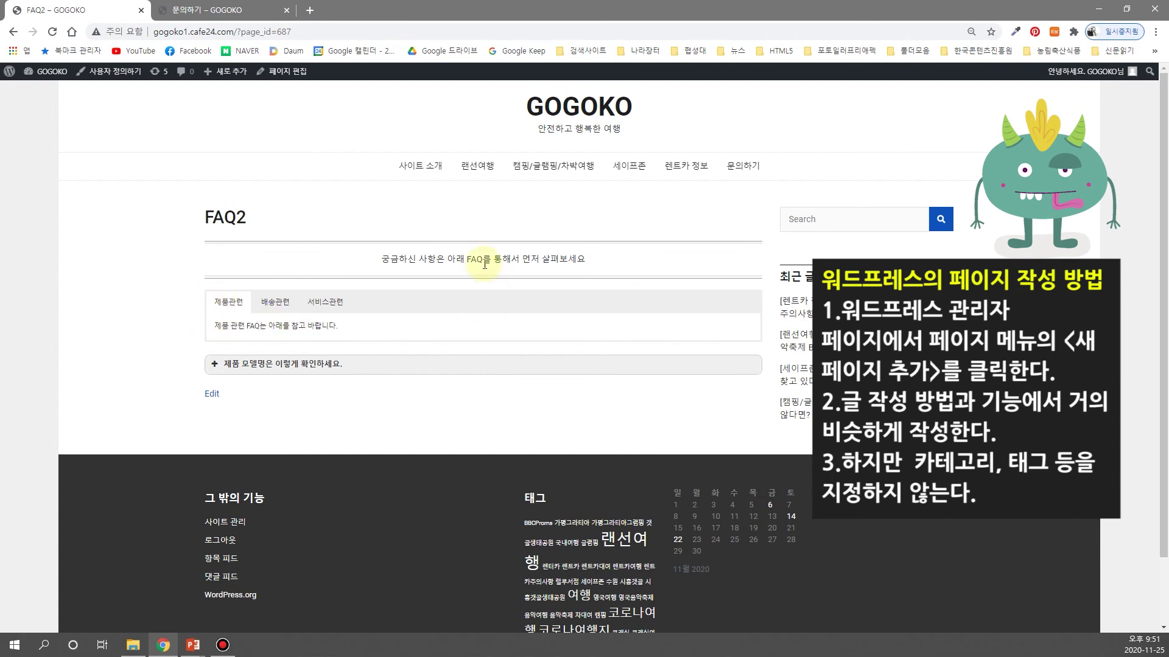
click(215, 366)
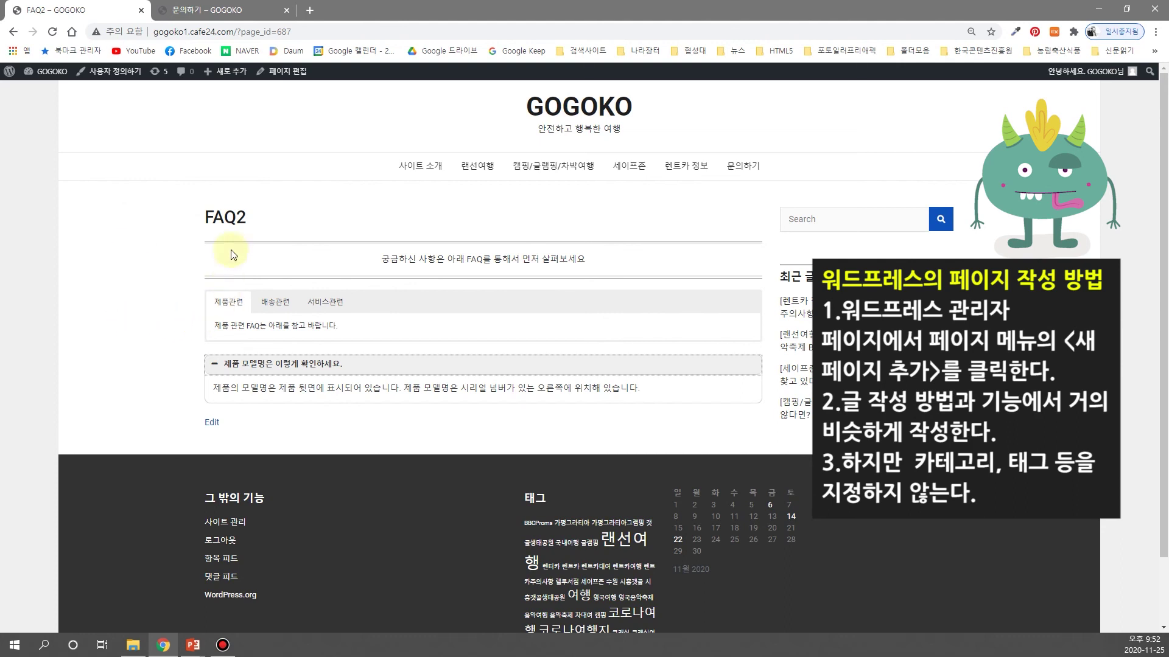
Step: Add the FAQ page as a top-level item after 문의하기 in the 기본메뉴 site menu and save the menu
mouse_move(10, 71)
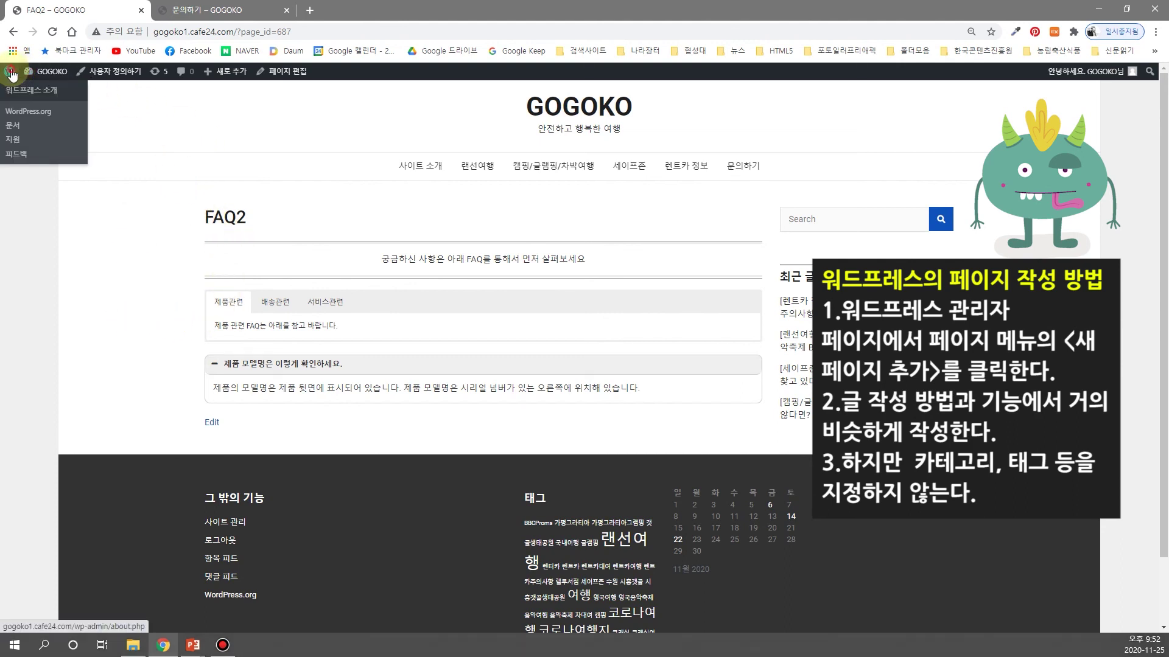
click(31, 89)
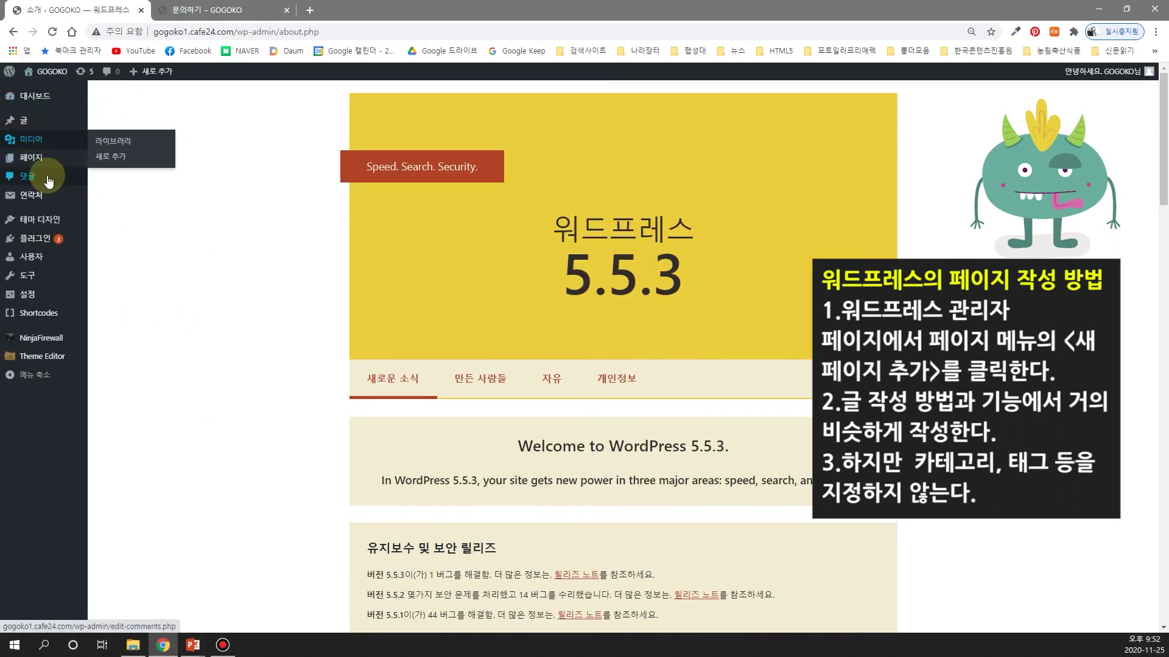
click(37, 160)
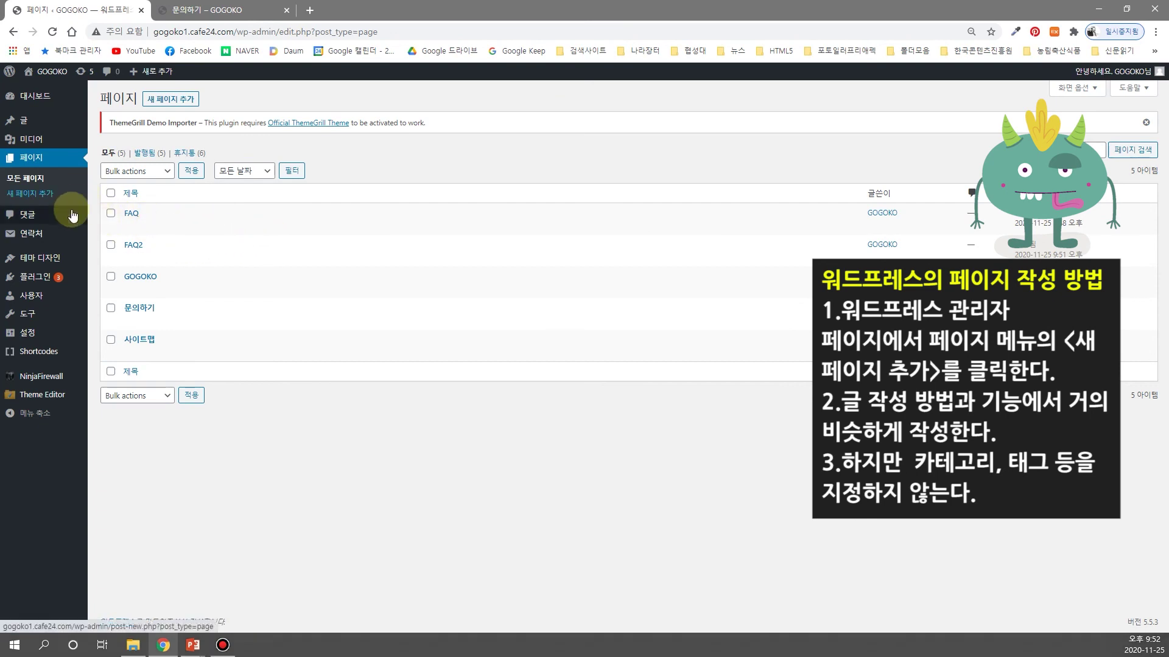
mouse_move(51, 255)
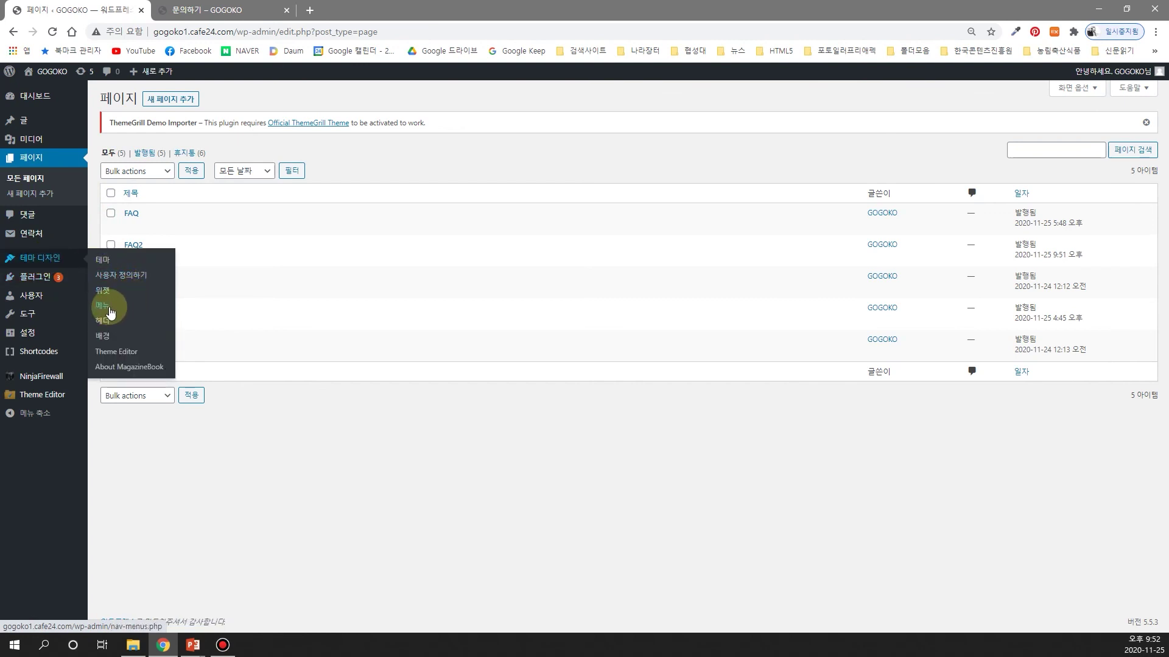
click(109, 311)
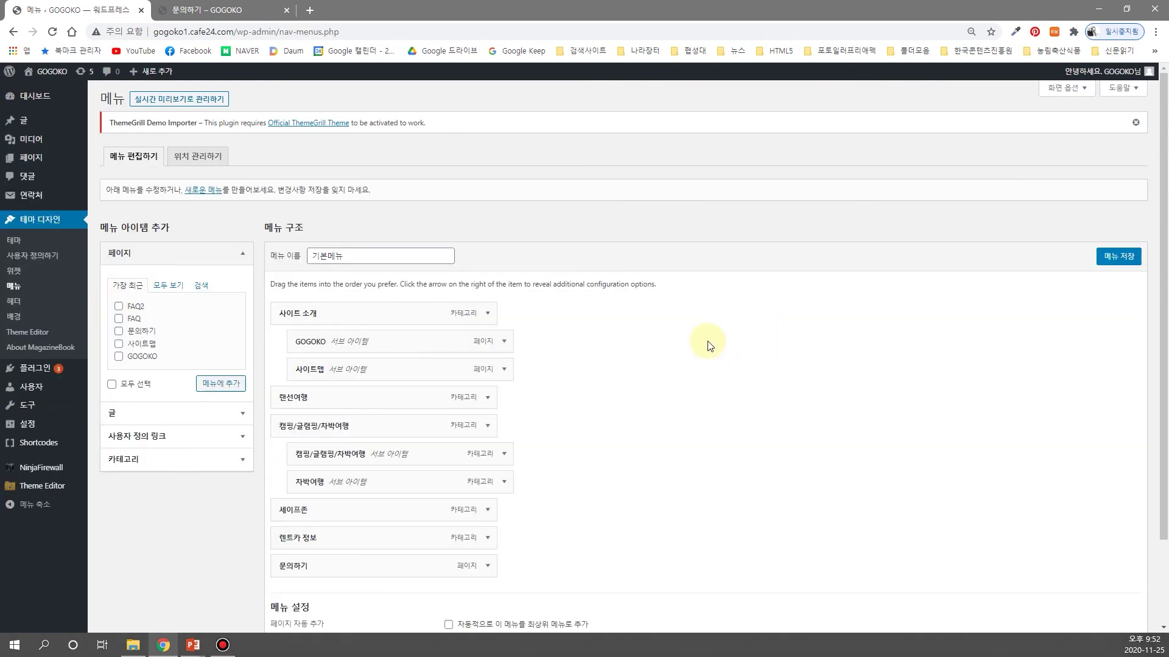
scroll(706, 341, down, 2)
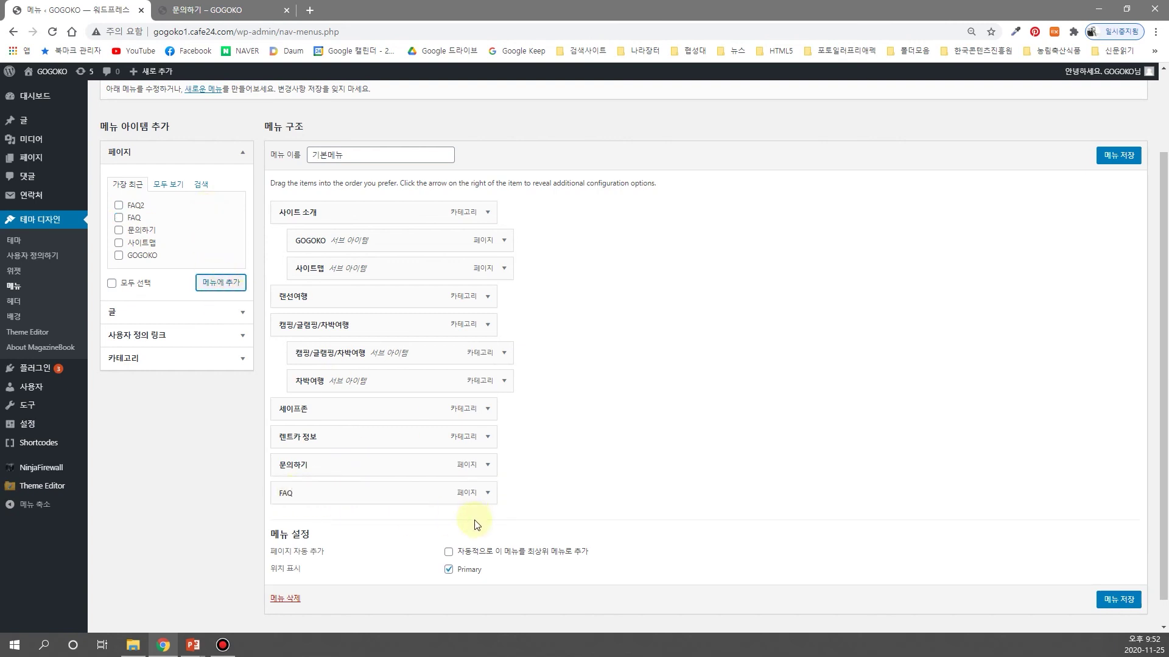
click(1119, 156)
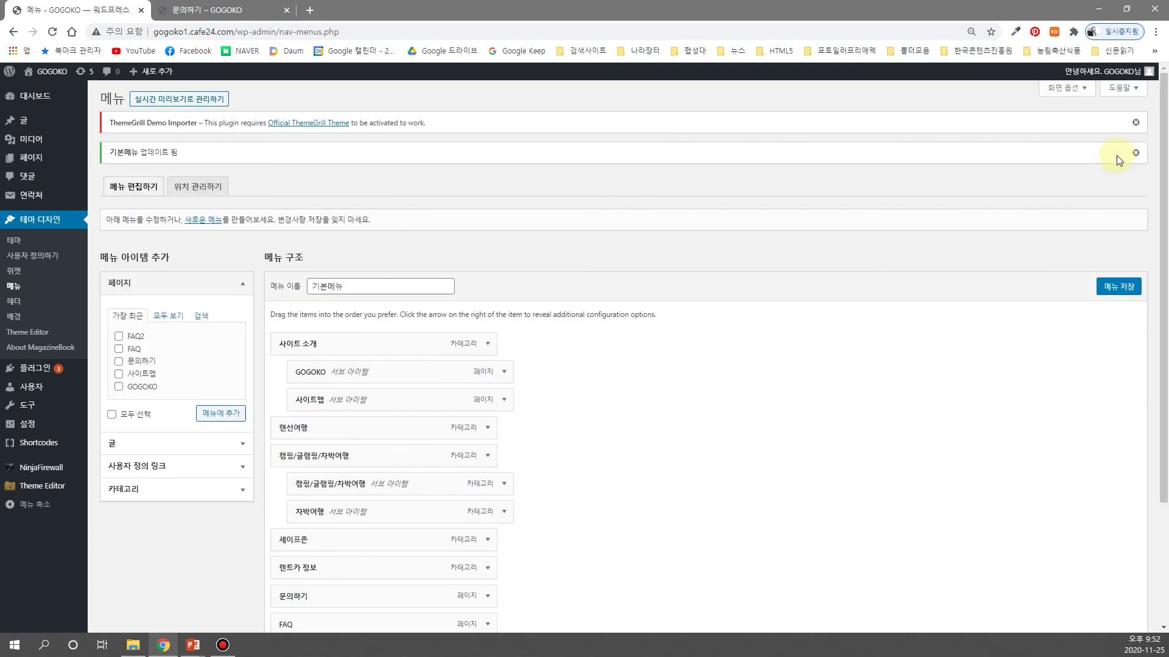
click(1120, 286)
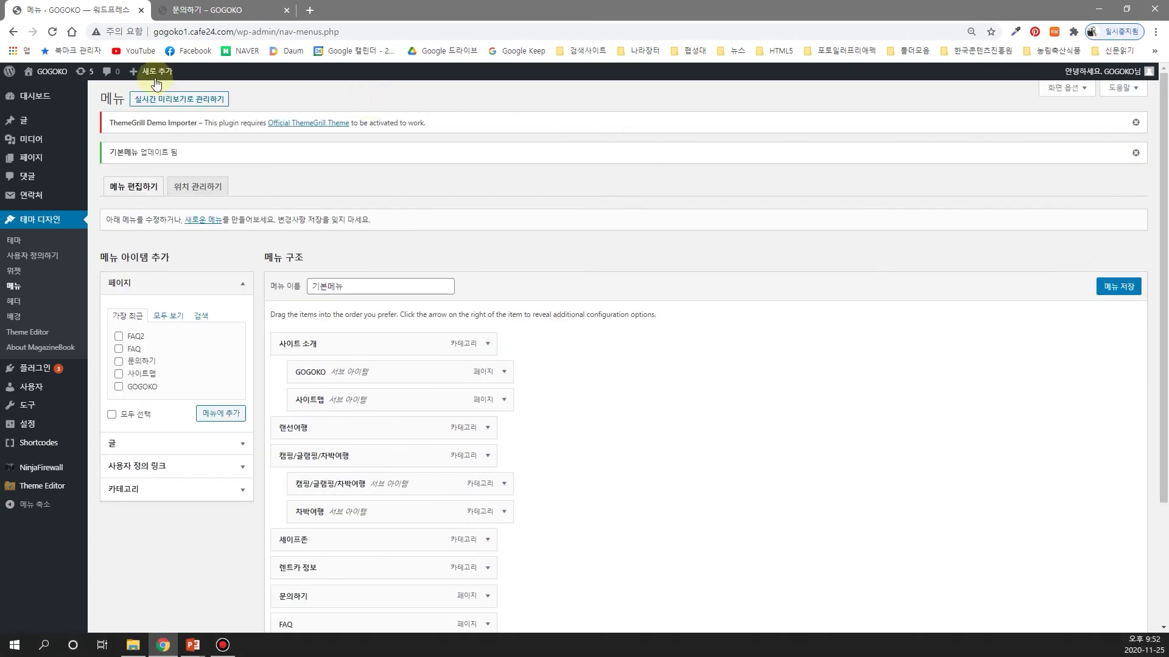
Step: Reload the live site in the other browser tab and open the FAQ page from its navigation menu
click(173, 13)
click(563, 110)
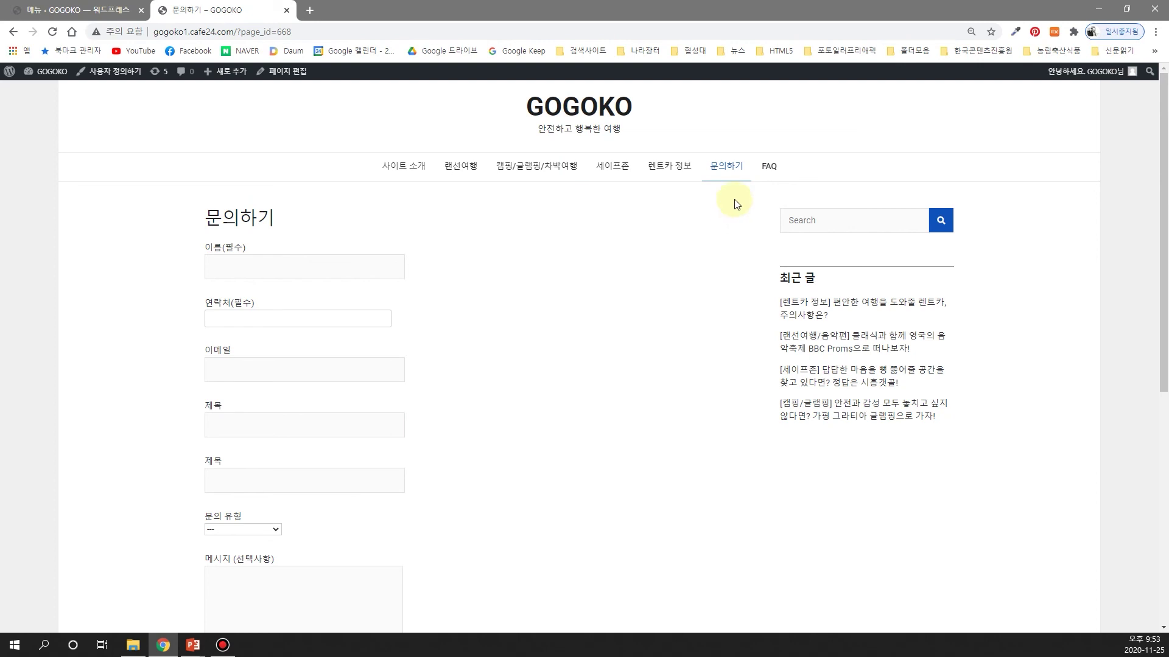
click(768, 167)
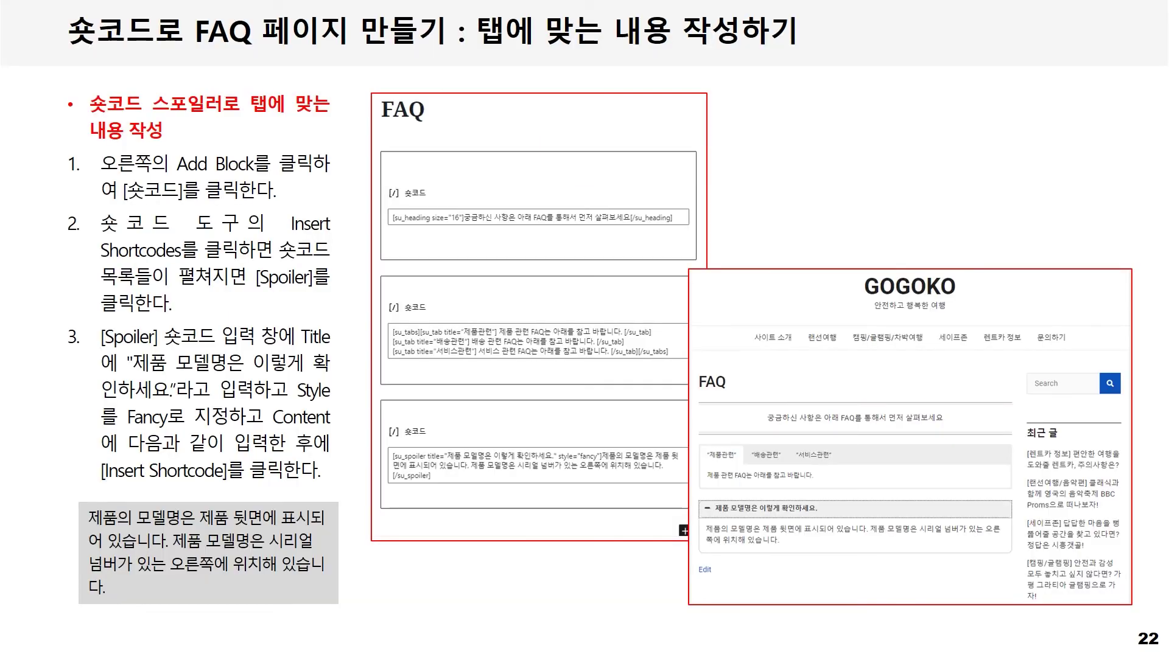
key(Right)
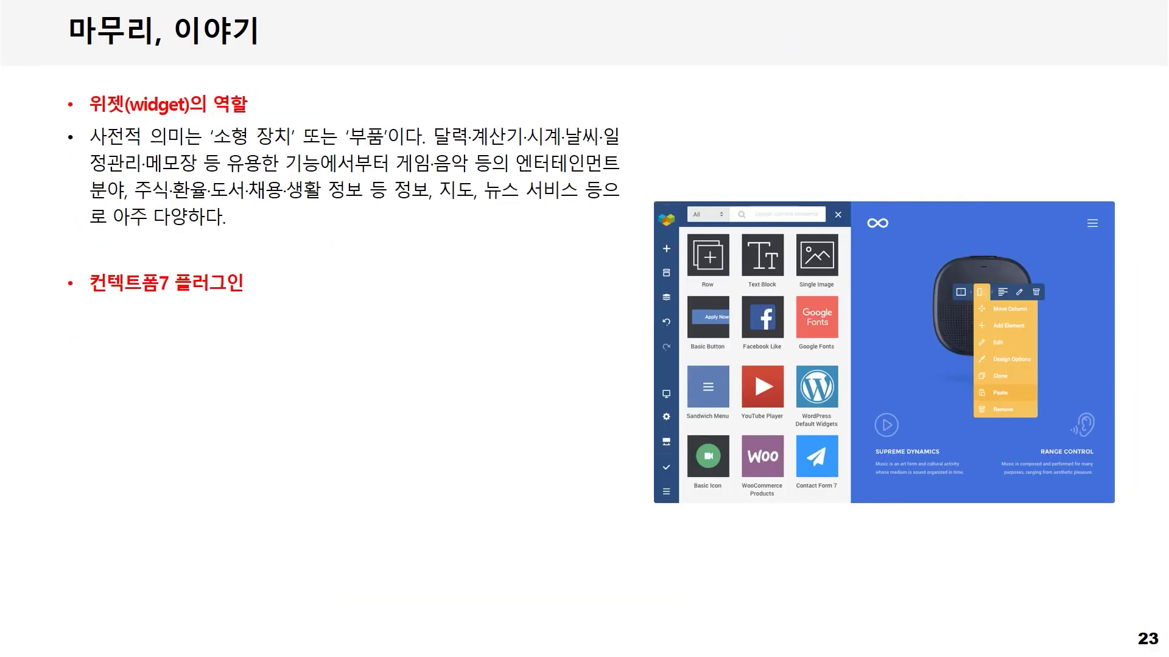